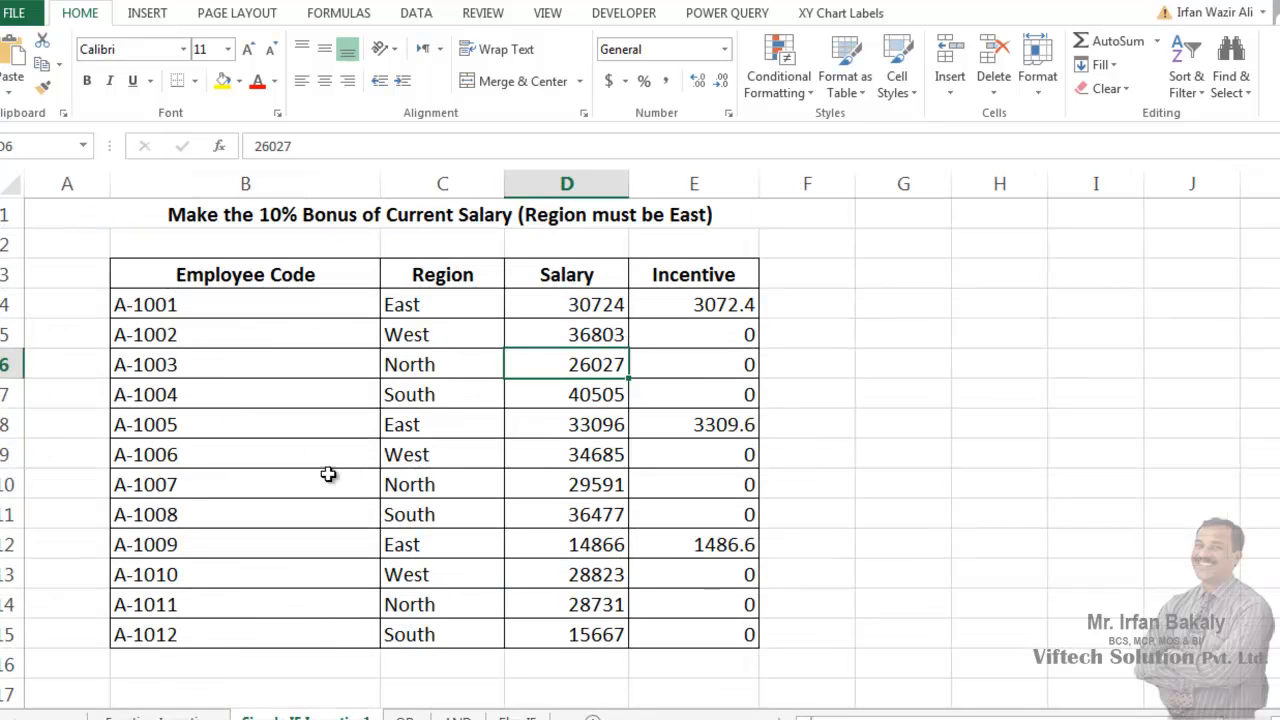
# - Enter the formula =incentive2(C4,D4) in cell F4, using the first employee's region and salary
pyautogui.click(829, 300)
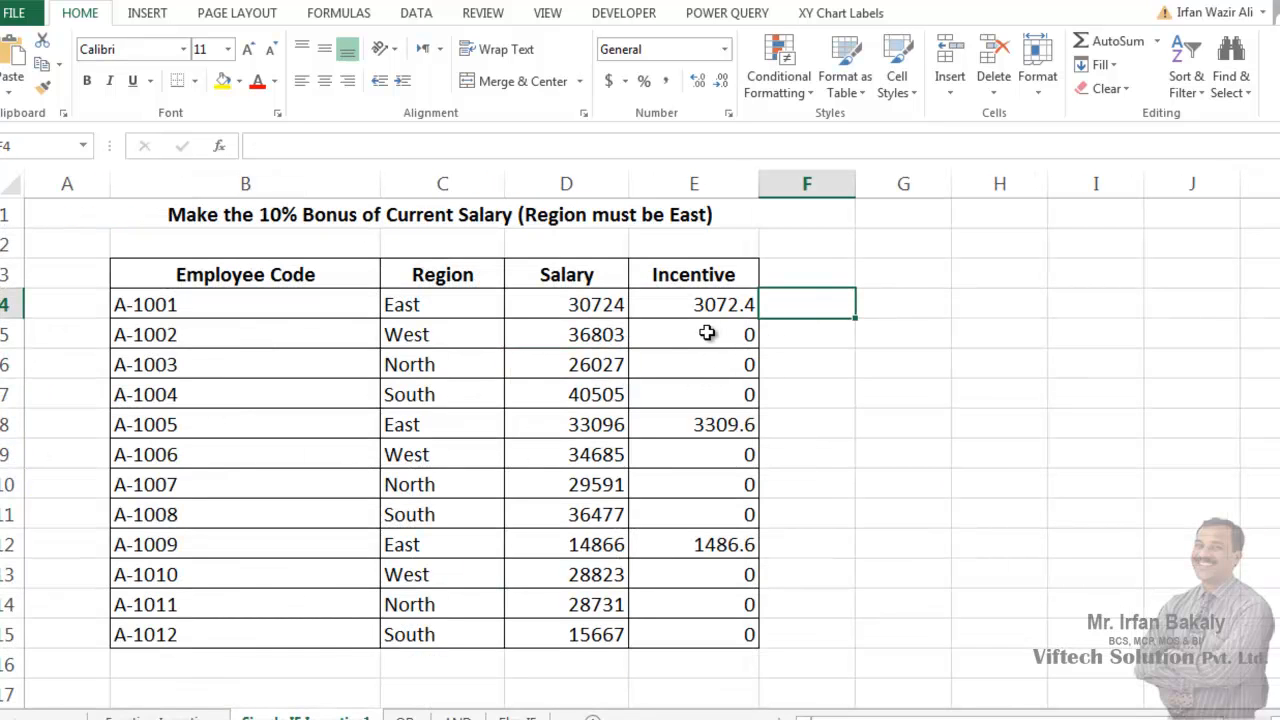
pyautogui.write('=ince')
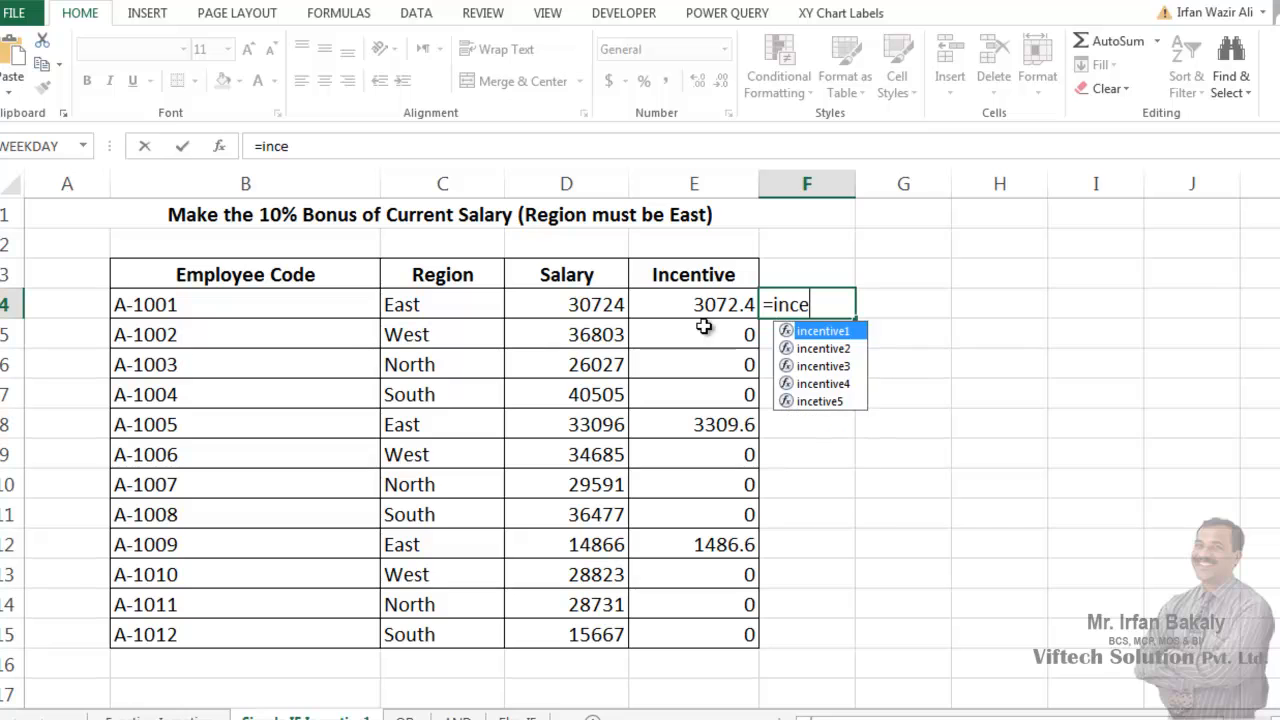
pyautogui.press('Down')
pyautogui.press('Tab')
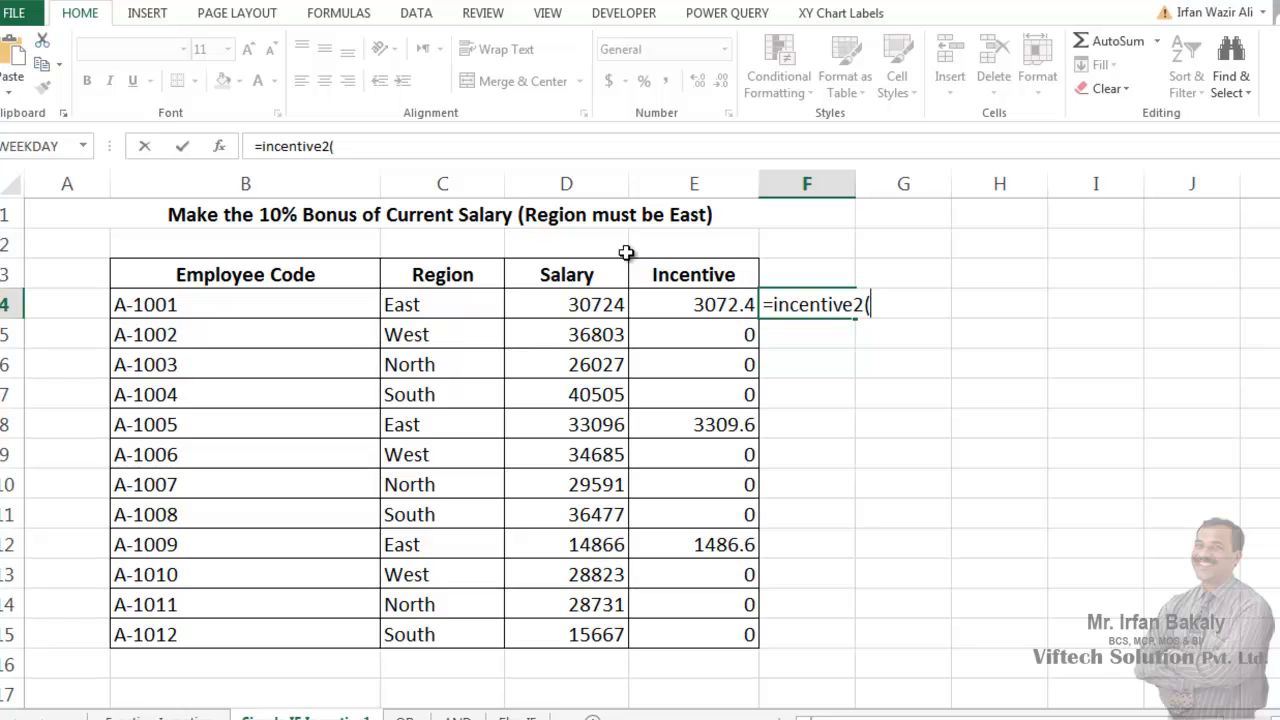
pyautogui.click(461, 298)
pyautogui.write(',')
pyautogui.click(551, 303)
pyautogui.press('Return')
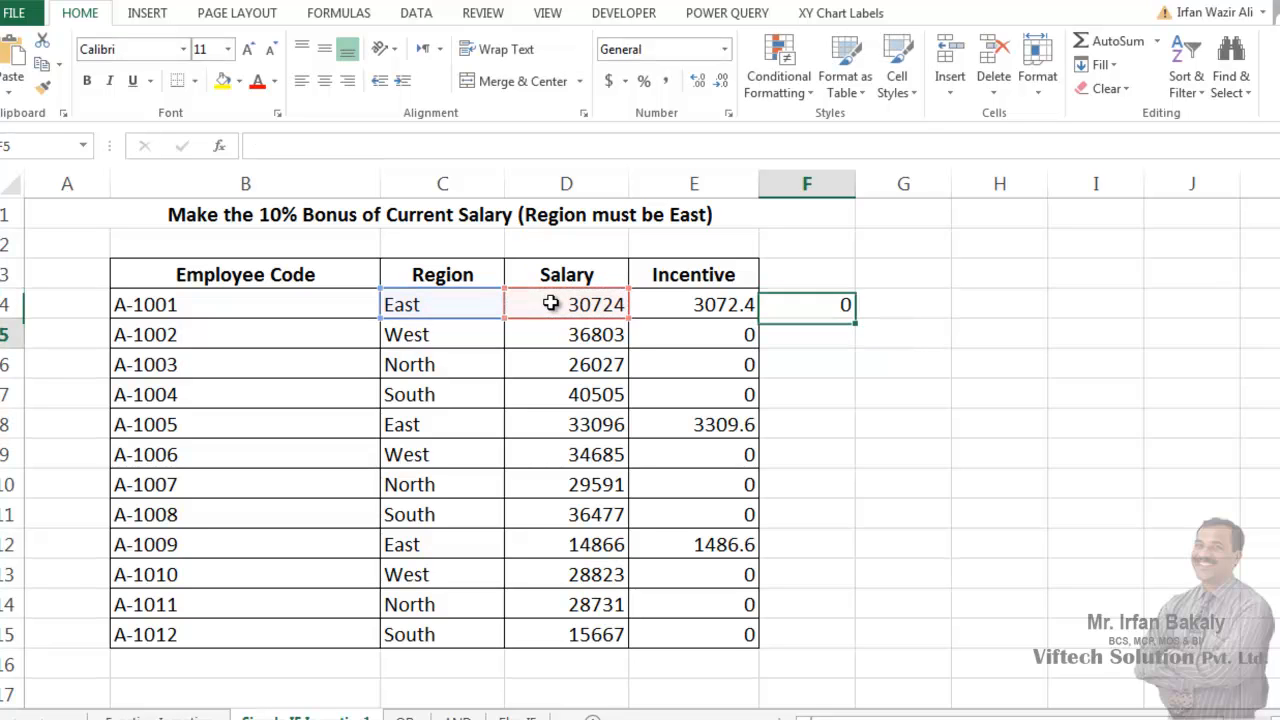
# - Change the arguments in F4 so the formula is =incentive2(D4,C4), and fill it down through F15
pyautogui.doubleClick(799, 302)
pyautogui.moveTo(870, 305); pyautogui.dragTo(1066, 306)
pyautogui.press('BackSpace')
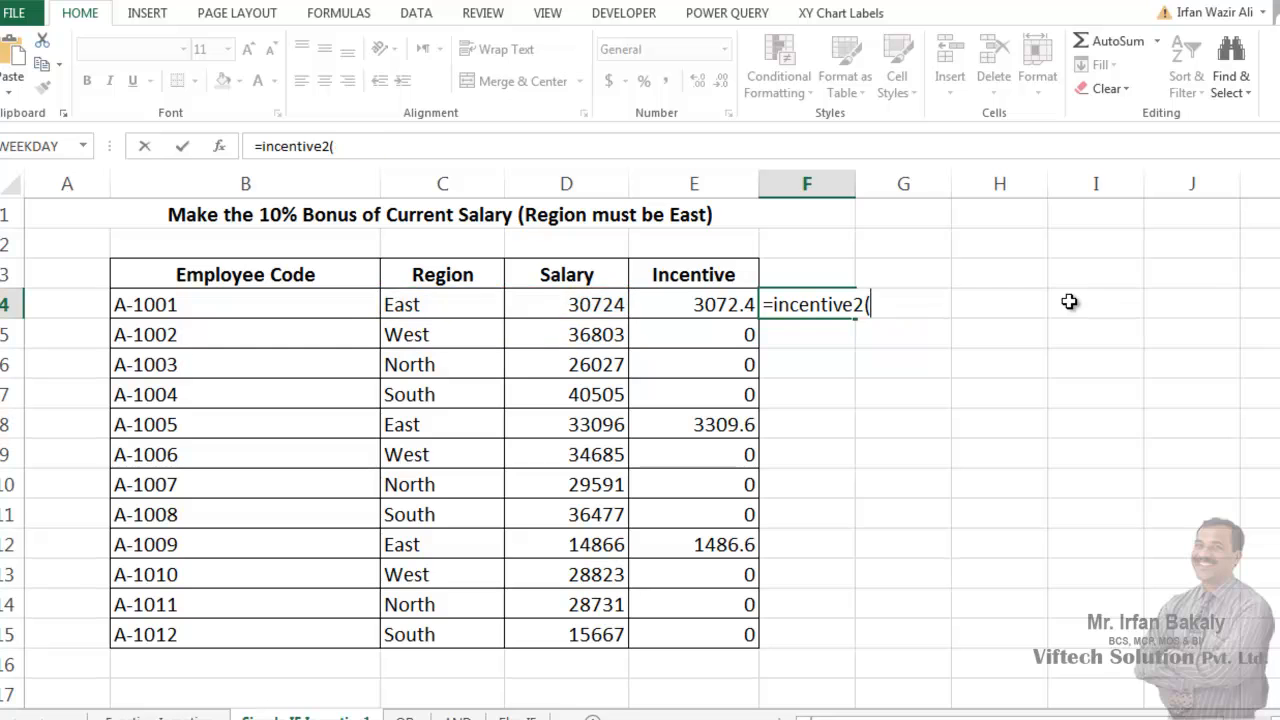
pyautogui.click(598, 303)
pyautogui.write(',')
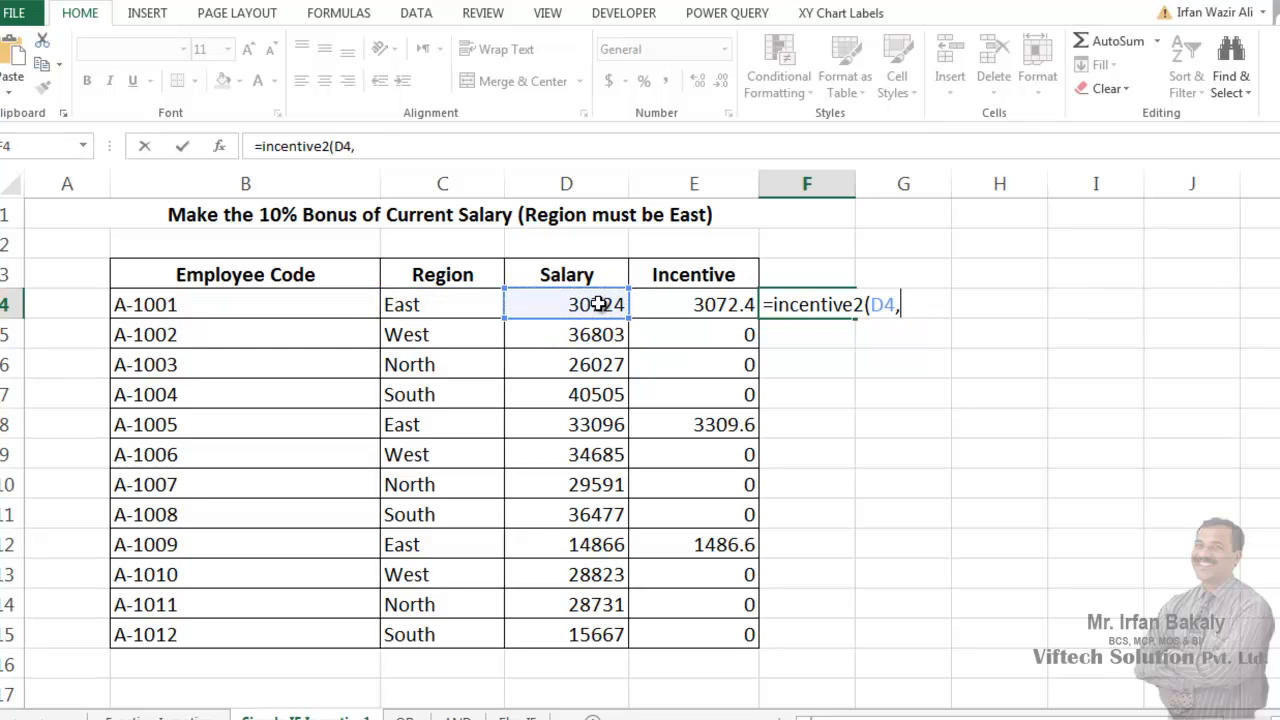
pyautogui.click(488, 305)
pyautogui.press('Return')
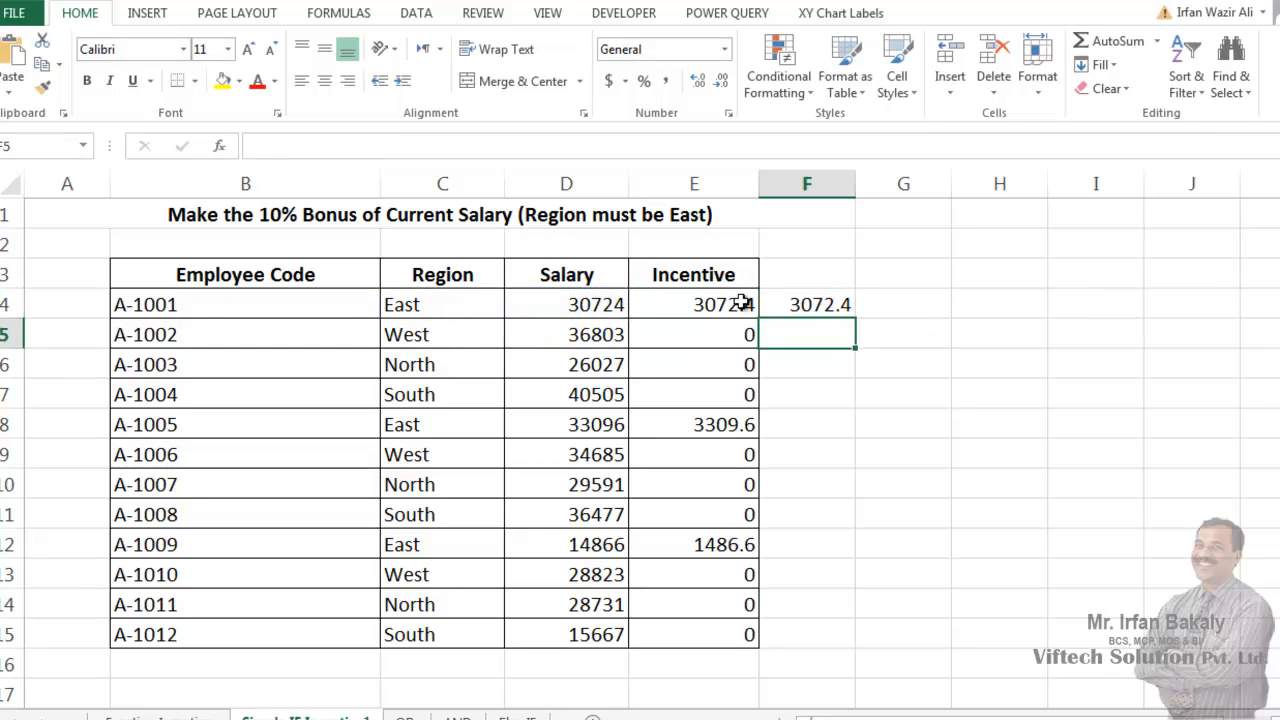
pyautogui.click(805, 312)
pyautogui.doubleClick(856, 320)
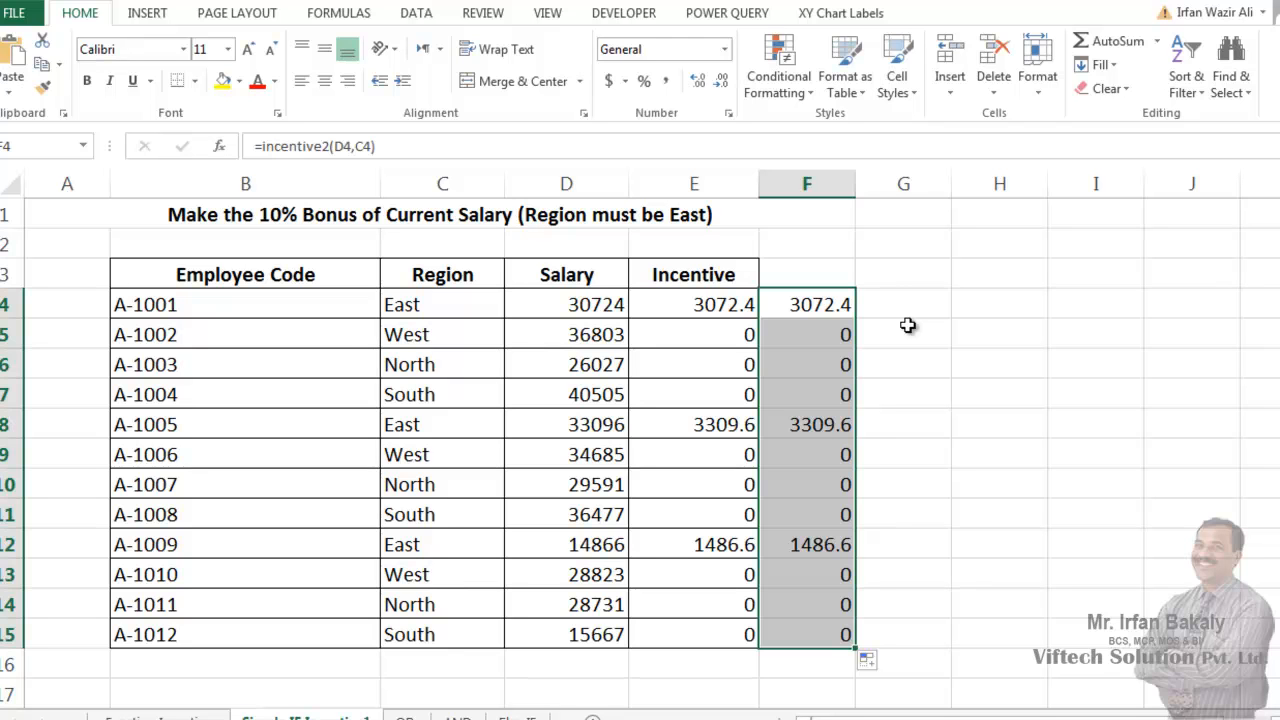
# - Select cell G4 and look through the Insert Function dialog and the function library's categories for the custom functions
pyautogui.click(907, 325)
pyautogui.click(906, 309)
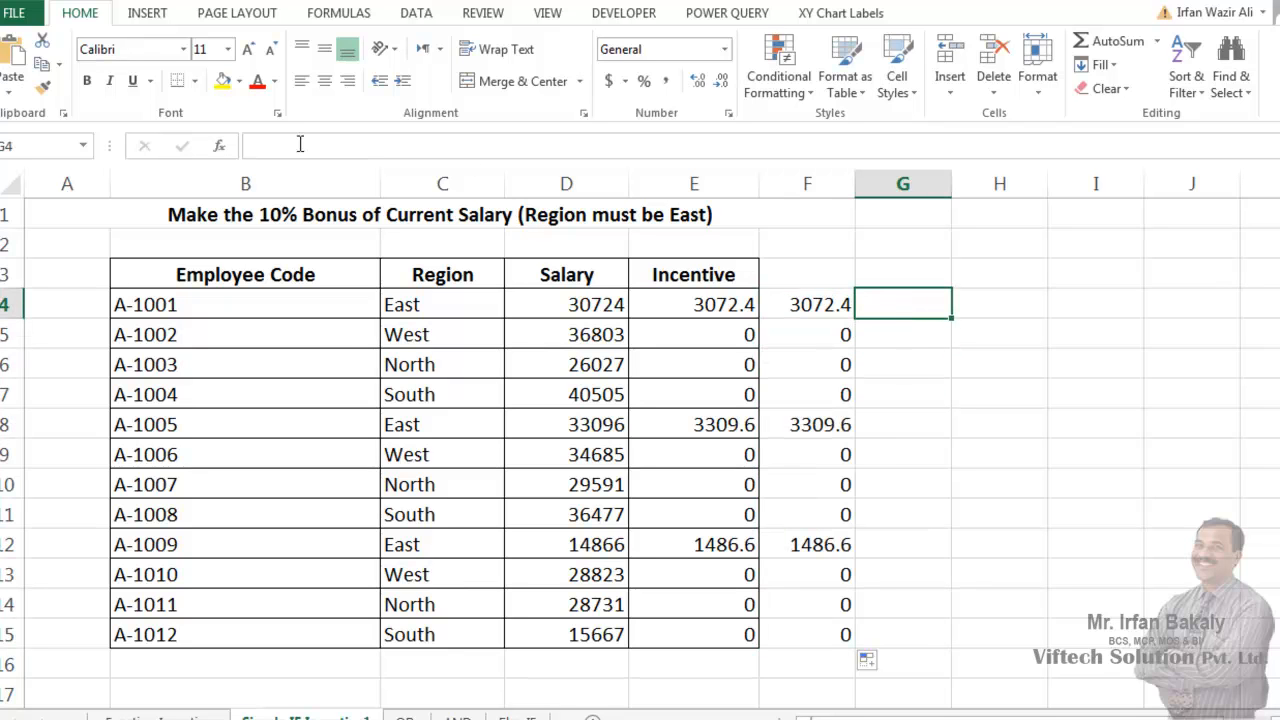
pyautogui.click(220, 152)
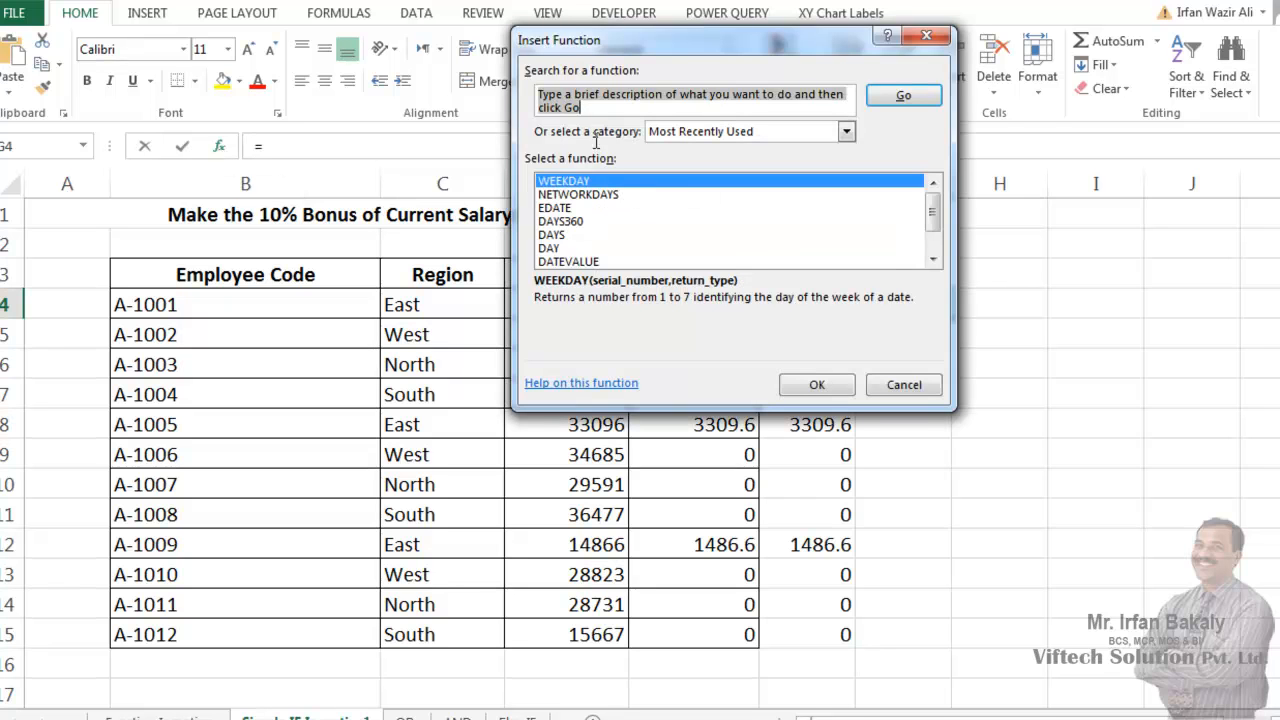
pyautogui.press('Escape')
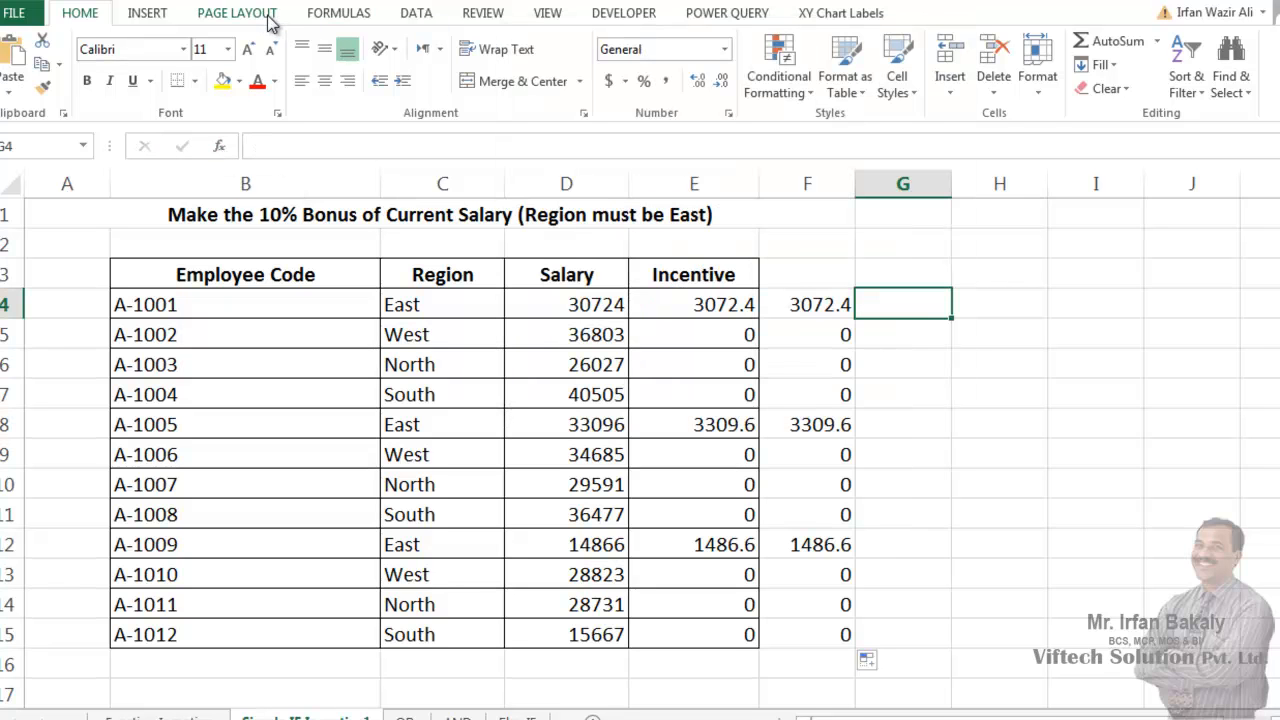
pyautogui.click(148, 14)
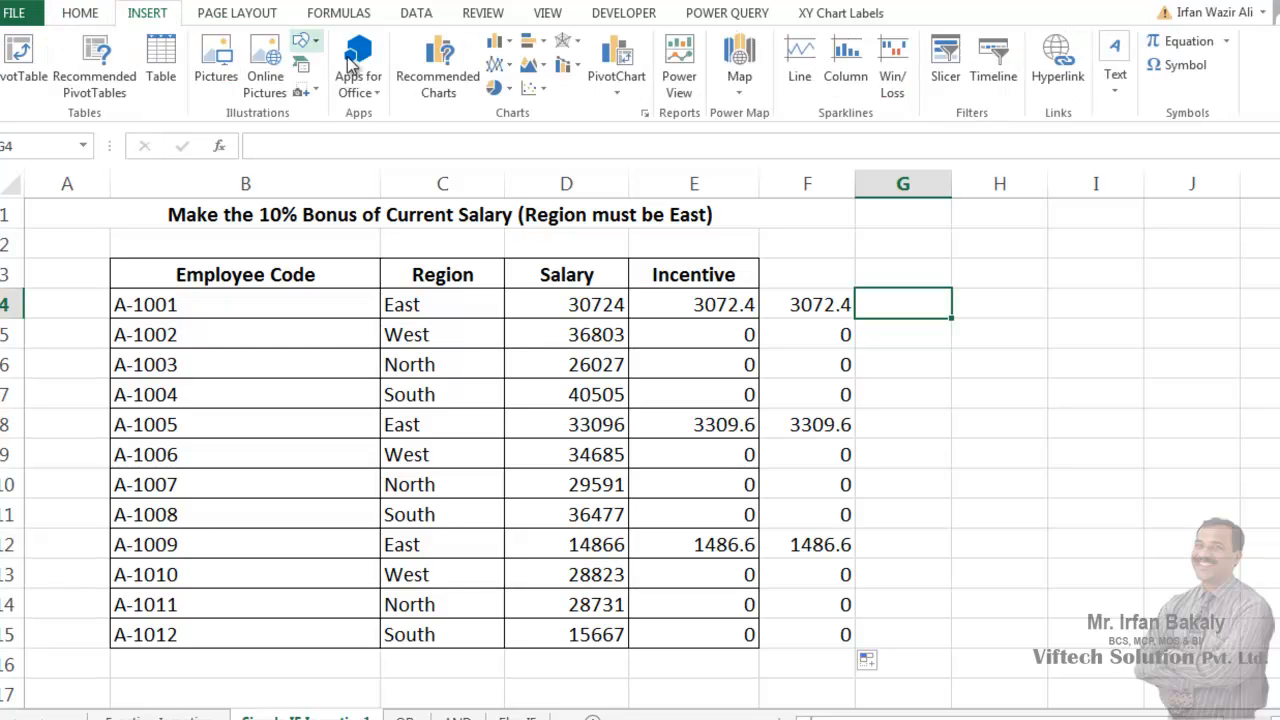
pyautogui.click(335, 16)
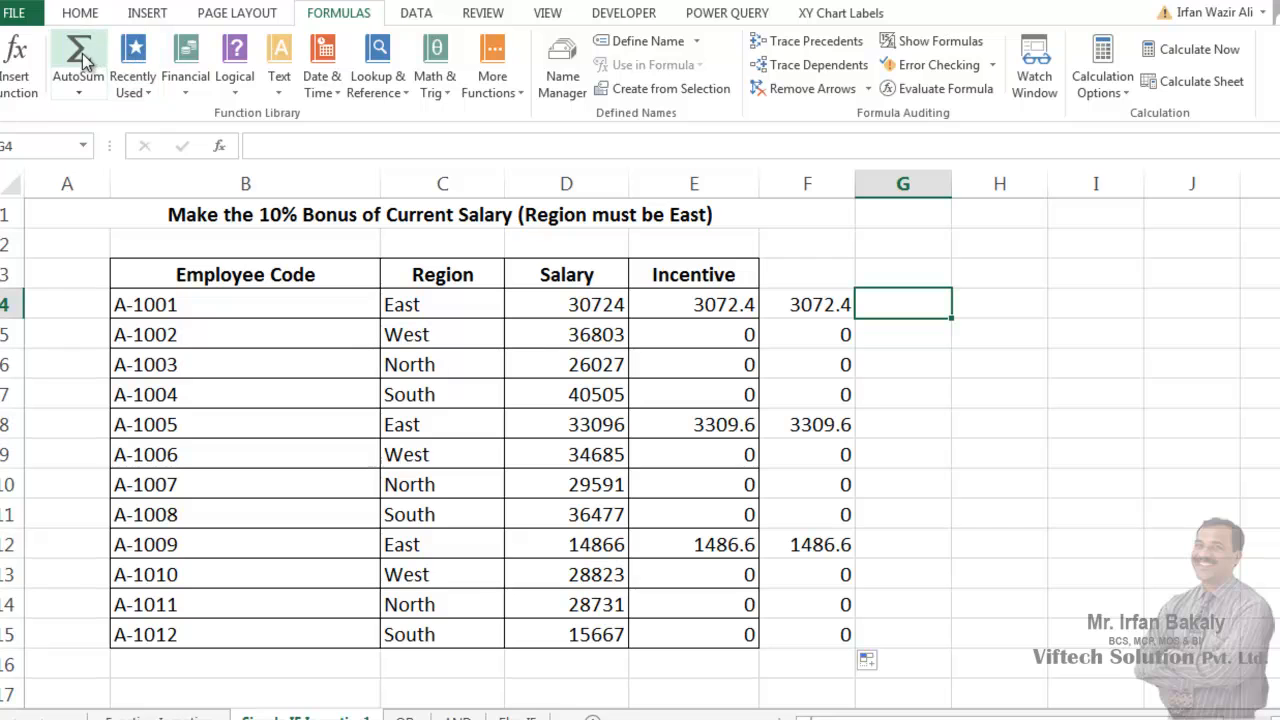
pyautogui.click(494, 86)
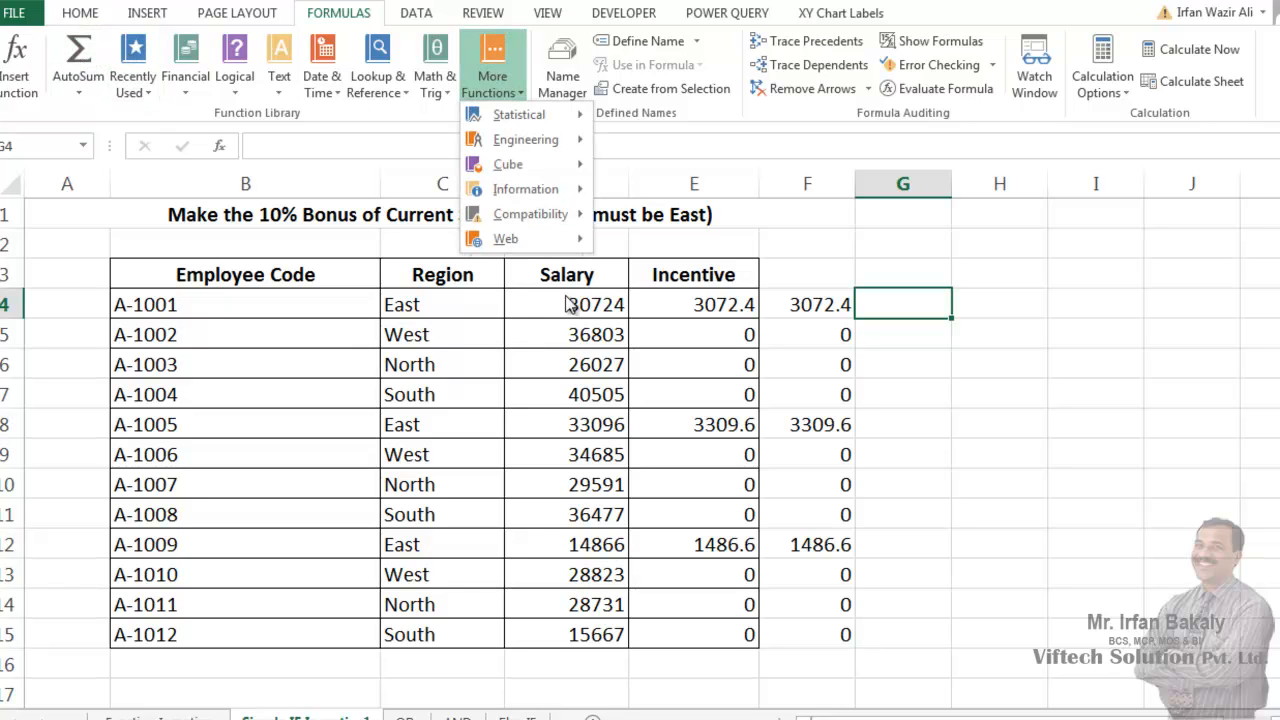
pyautogui.click(531, 327)
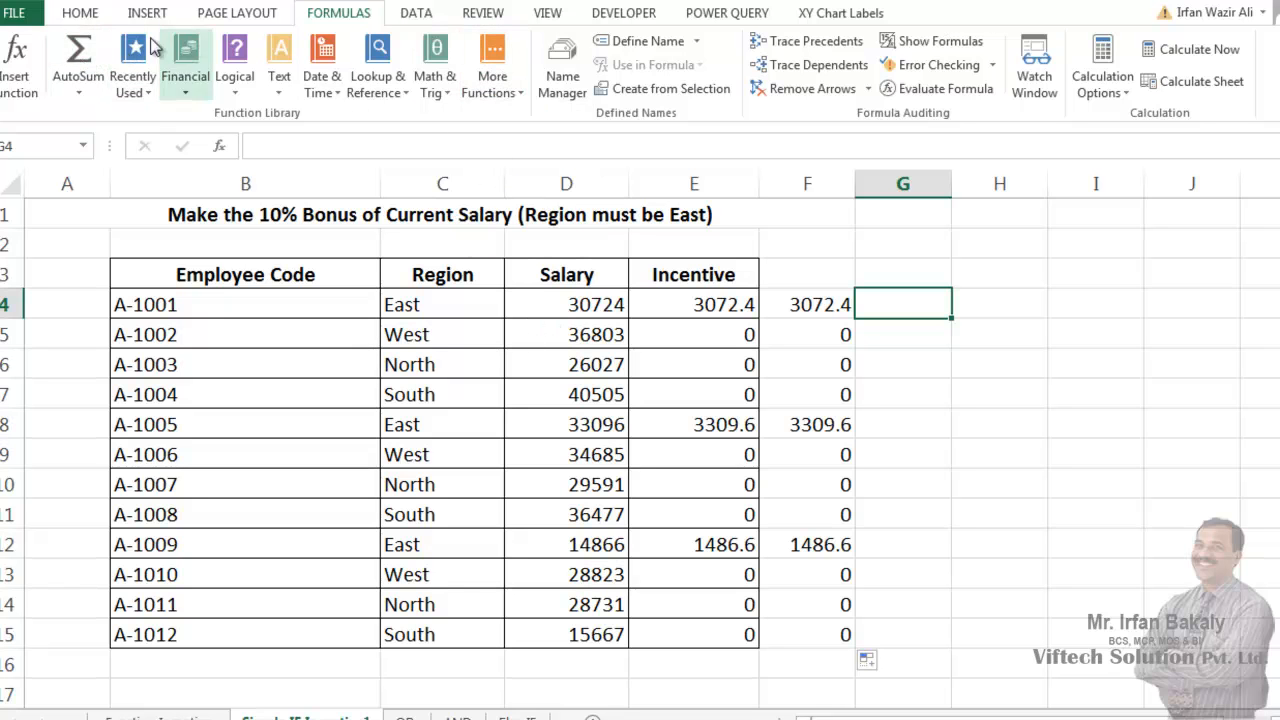
pyautogui.click(221, 146)
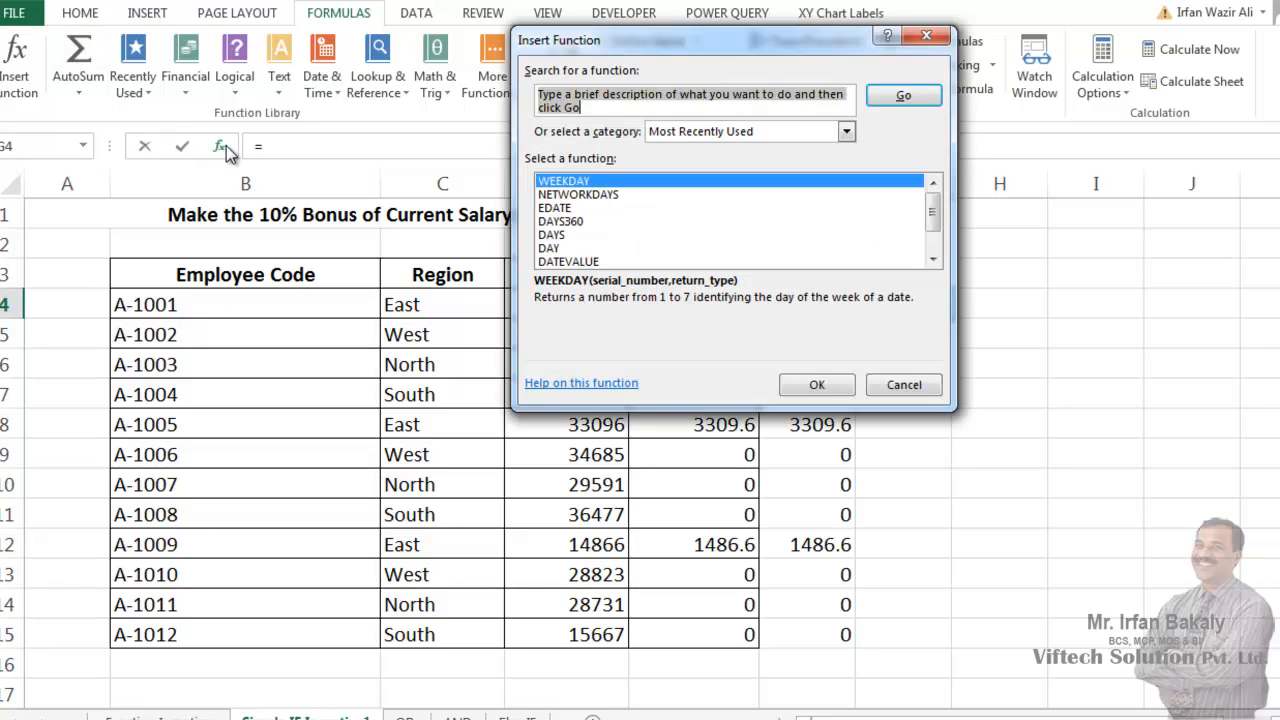
pyautogui.press('Escape')
# - Insert the function incentive2 from the User Defined category into cell G4
pyautogui.click(20, 74)
pyautogui.click(735, 133)
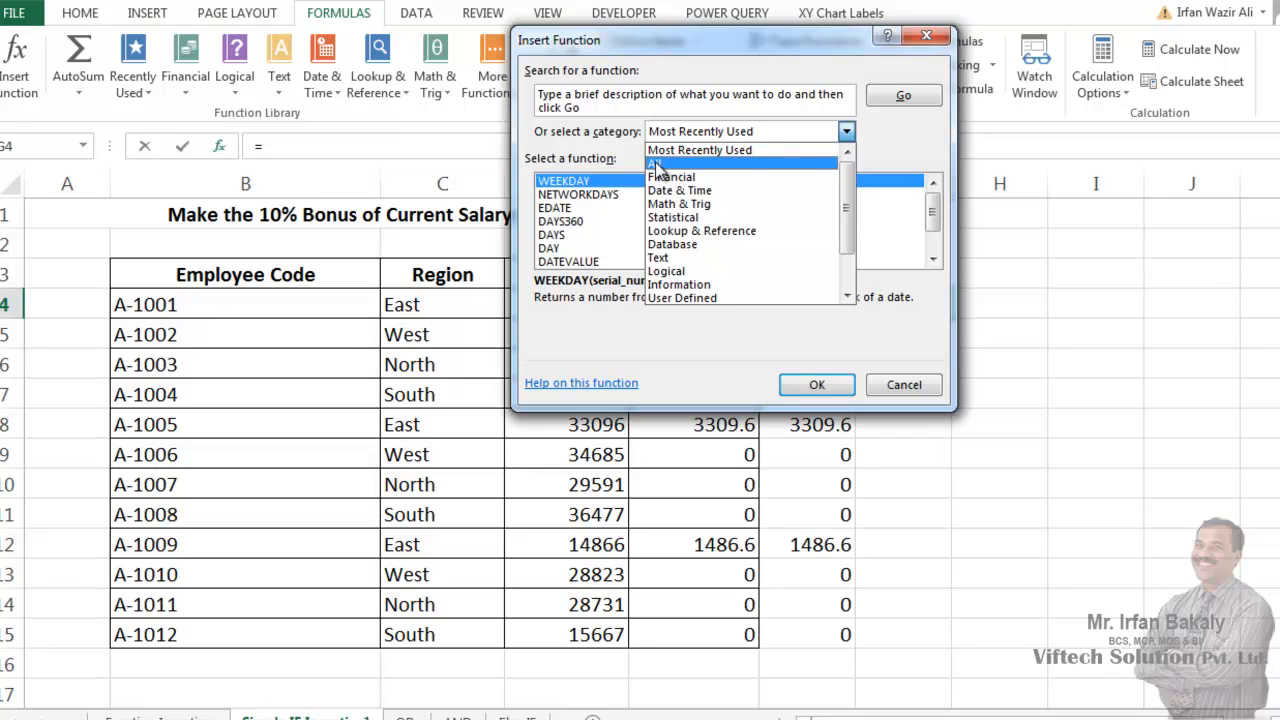
pyautogui.click(702, 299)
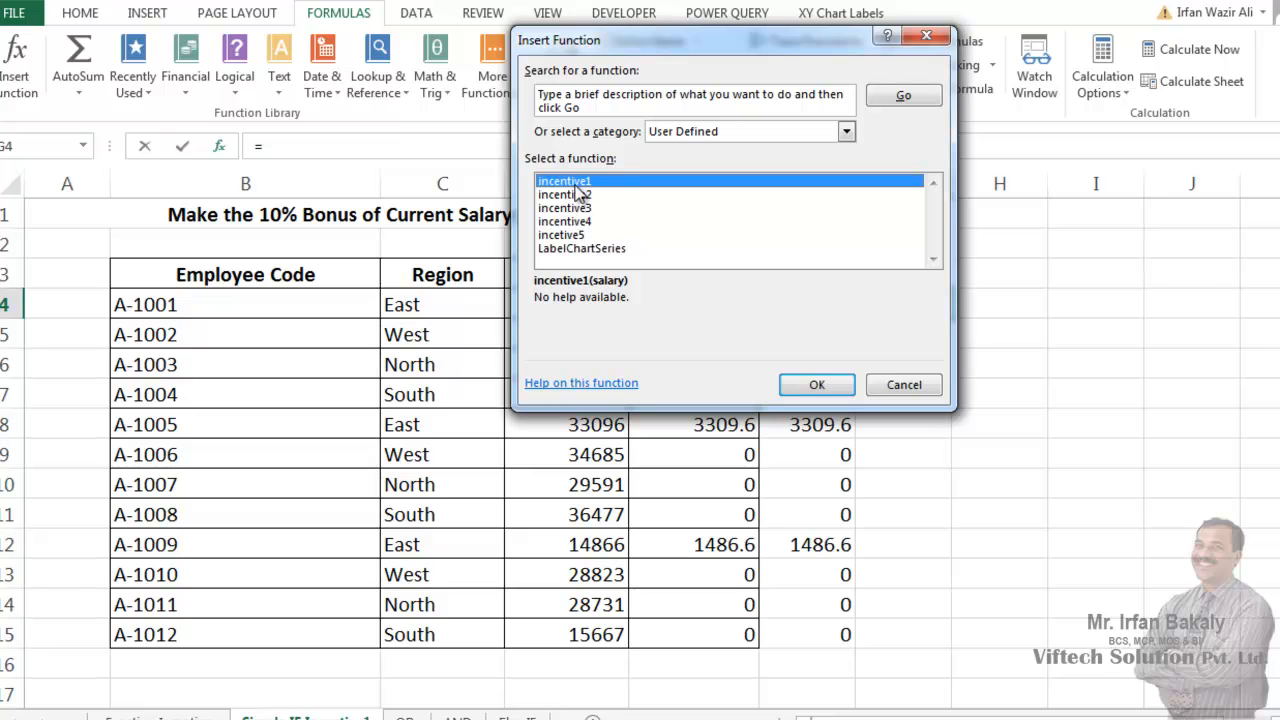
pyautogui.moveTo(588, 48); pyautogui.dragTo(801, 58)
pyautogui.click(767, 206)
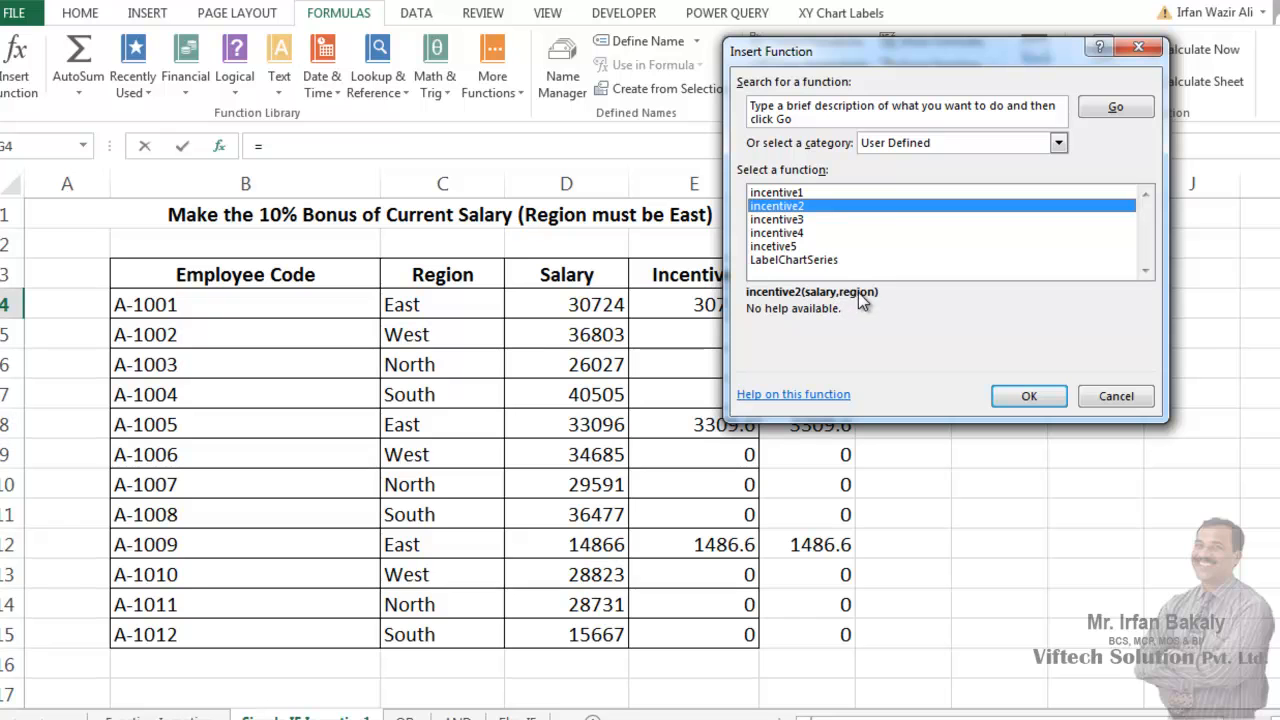
pyautogui.click(1027, 398)
# - Set the incentive2 arguments to D4 for Salary and C4 for Region, and fill the formula down column G
pyautogui.moveTo(784, 134); pyautogui.dragTo(781, 0)
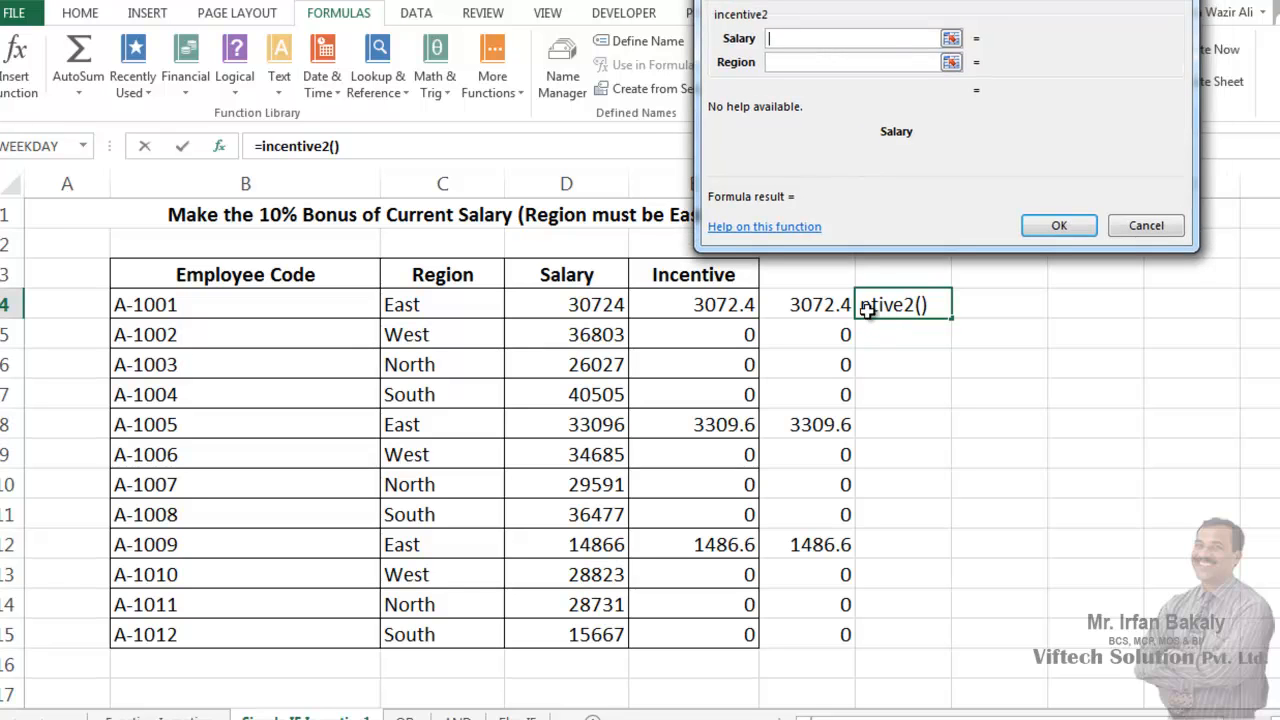
pyautogui.click(568, 306)
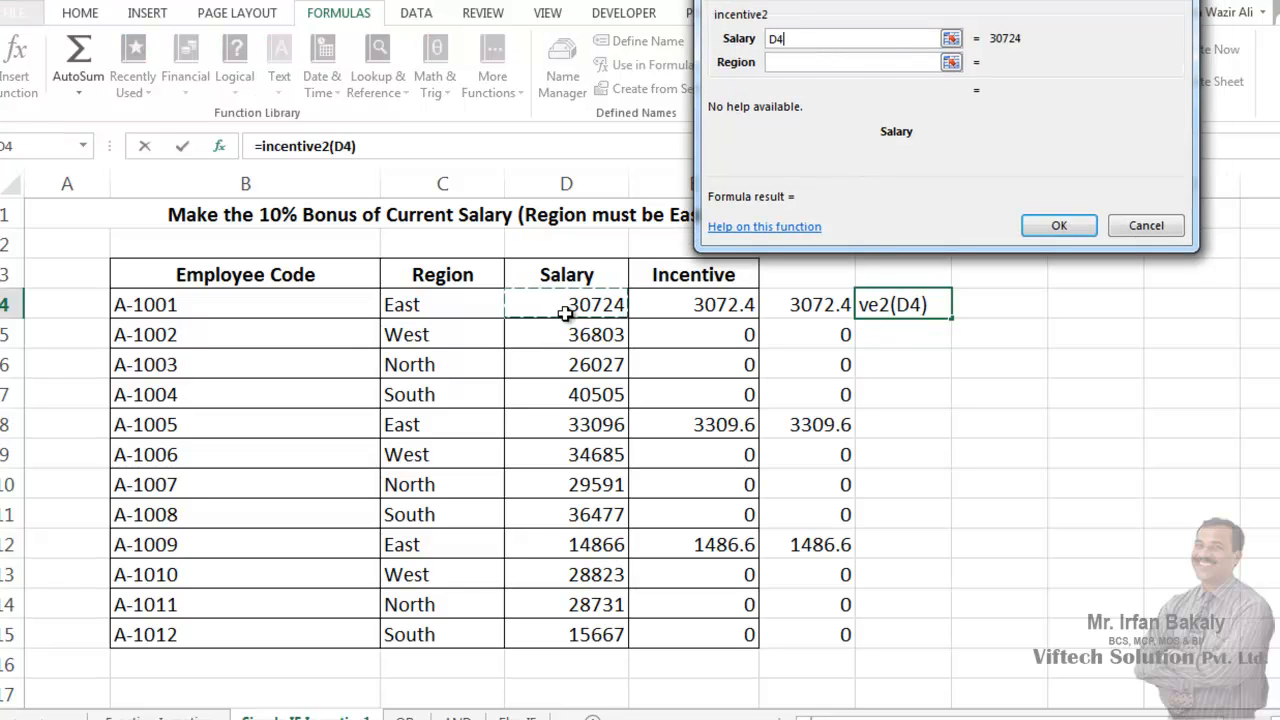
pyautogui.click(785, 63)
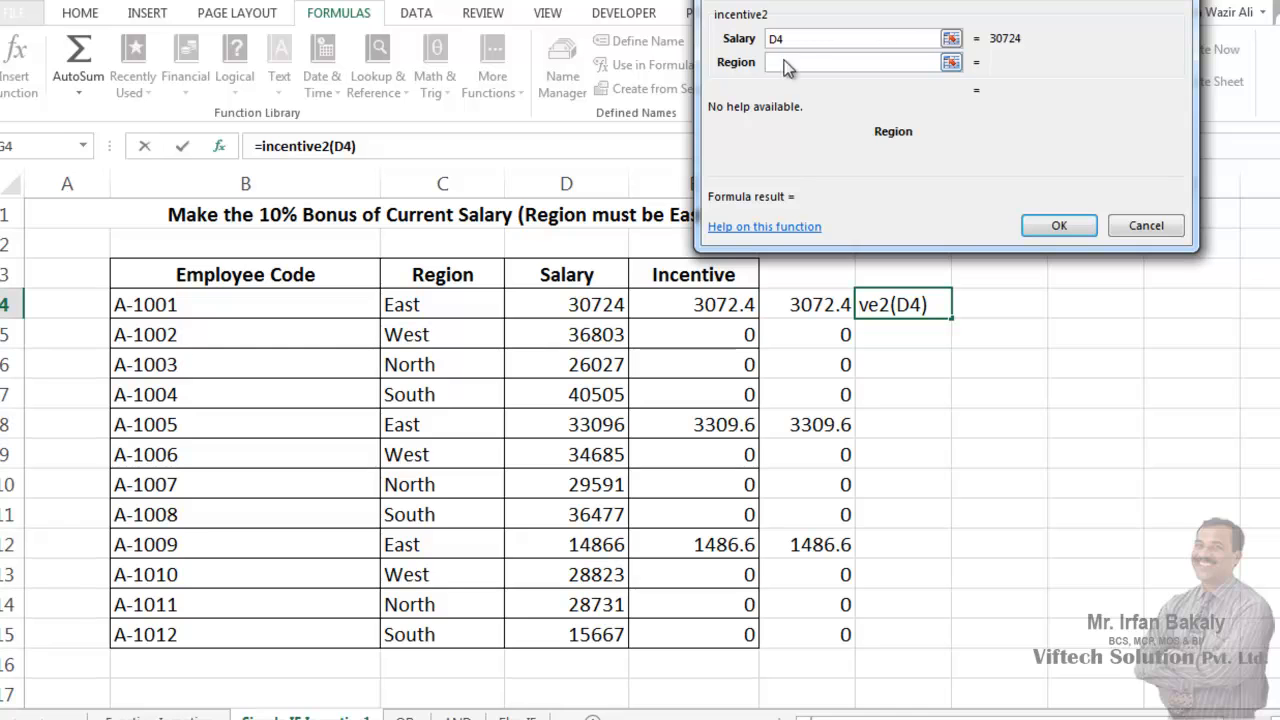
pyautogui.click(442, 304)
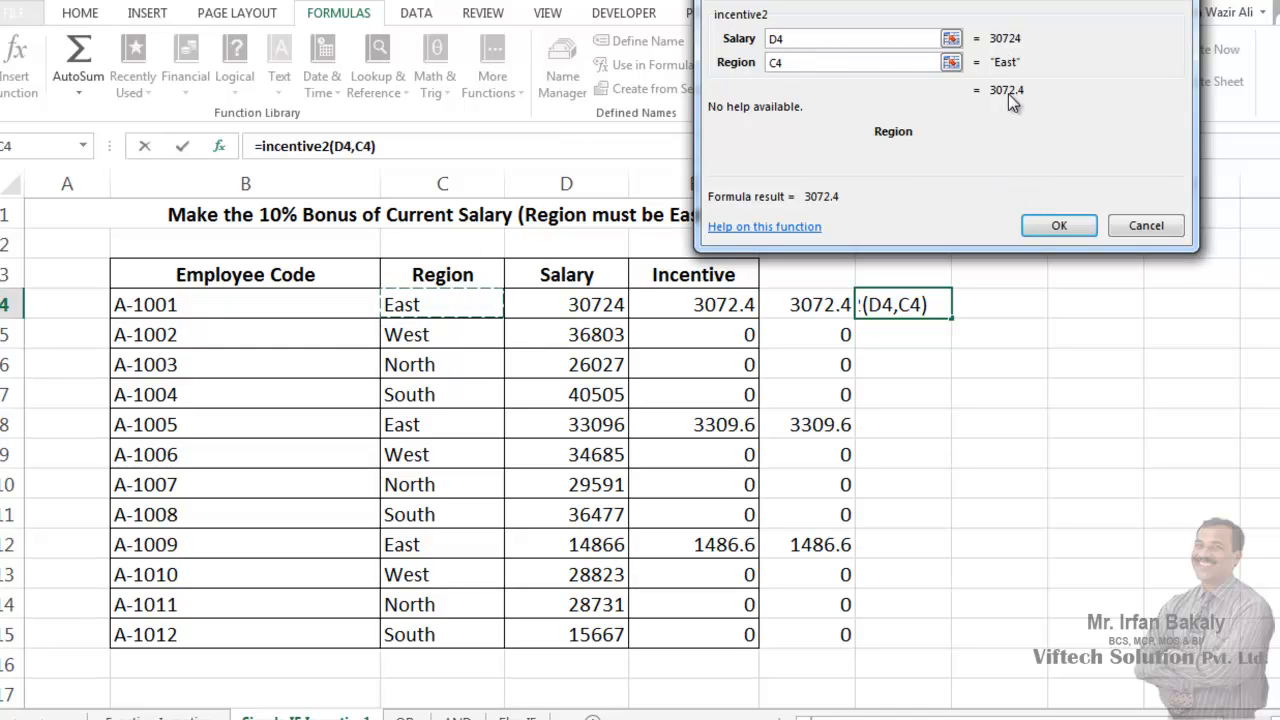
pyautogui.click(1062, 226)
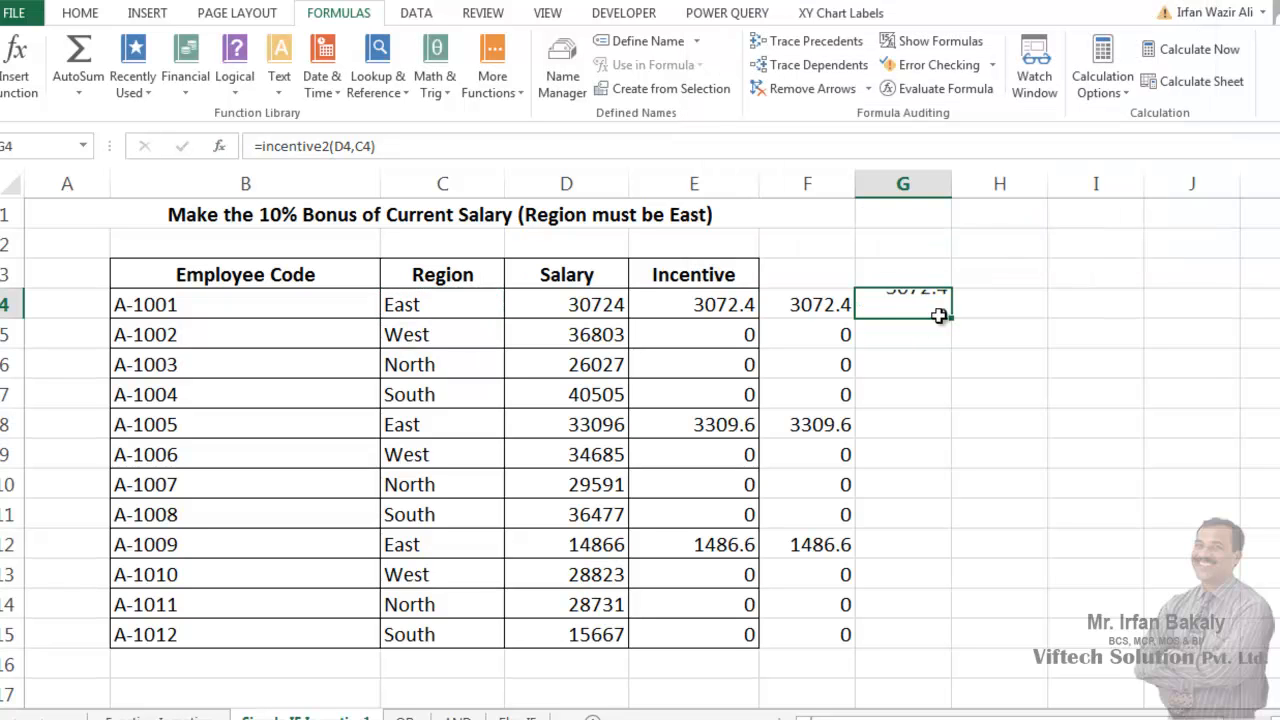
pyautogui.doubleClick(951, 317)
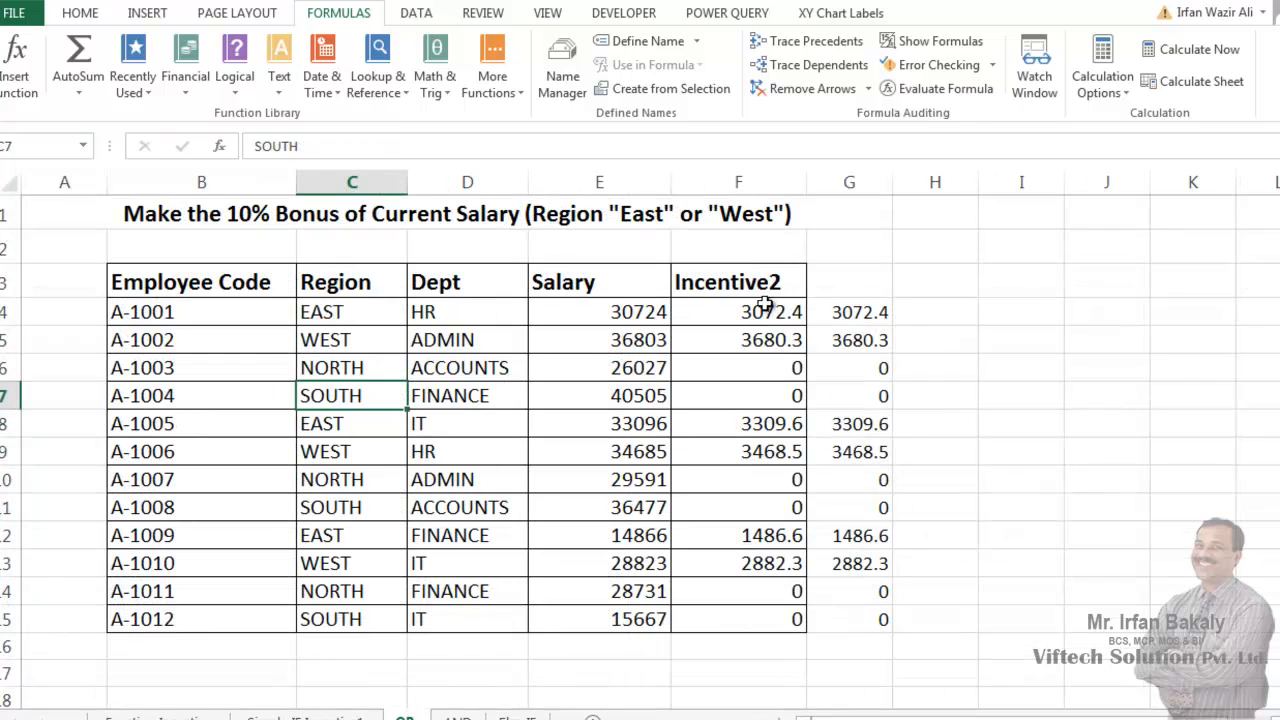
# - On the OR sheet, insert the user-defined function incentive3 into cell H4
pyautogui.click(929, 318)
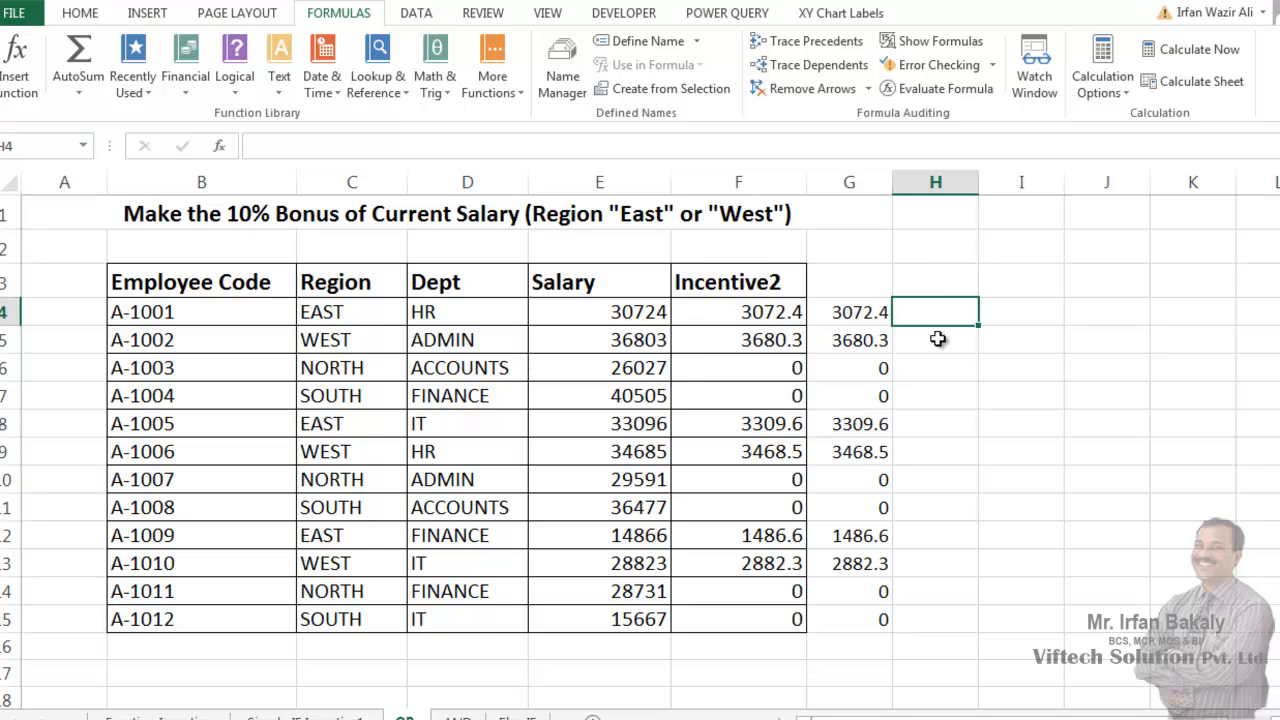
pyautogui.click(212, 146)
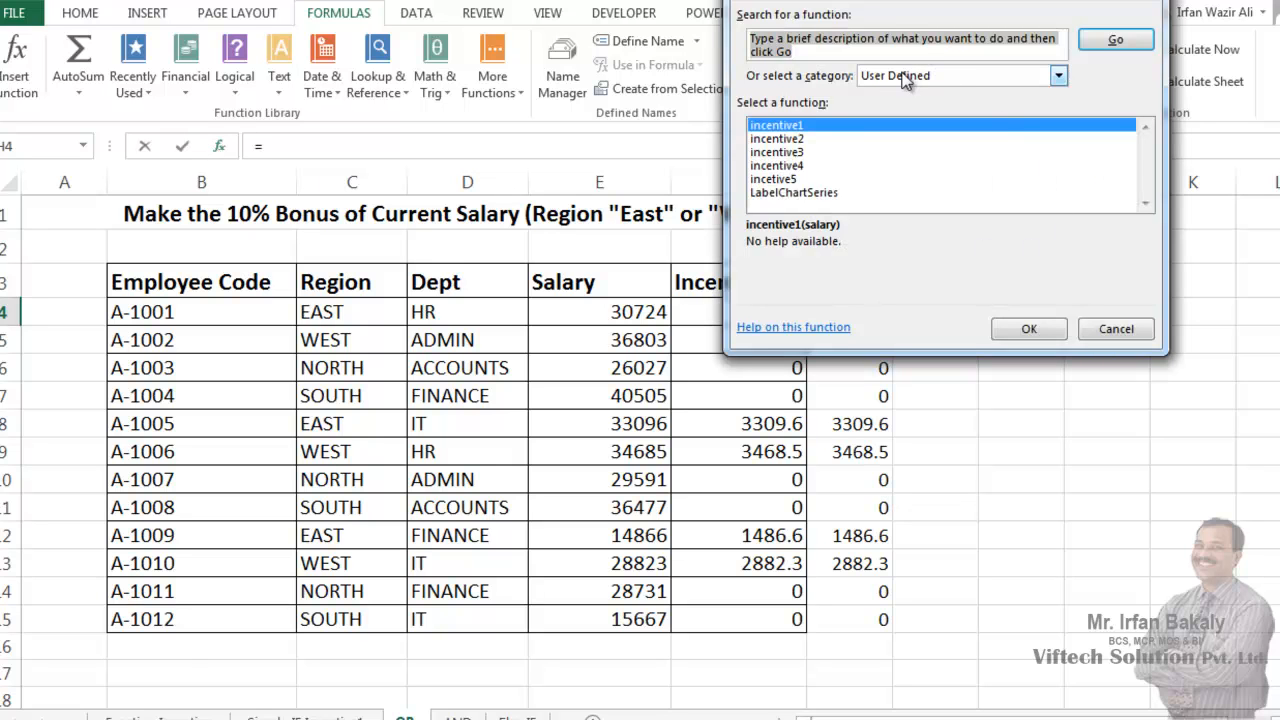
pyautogui.click(809, 153)
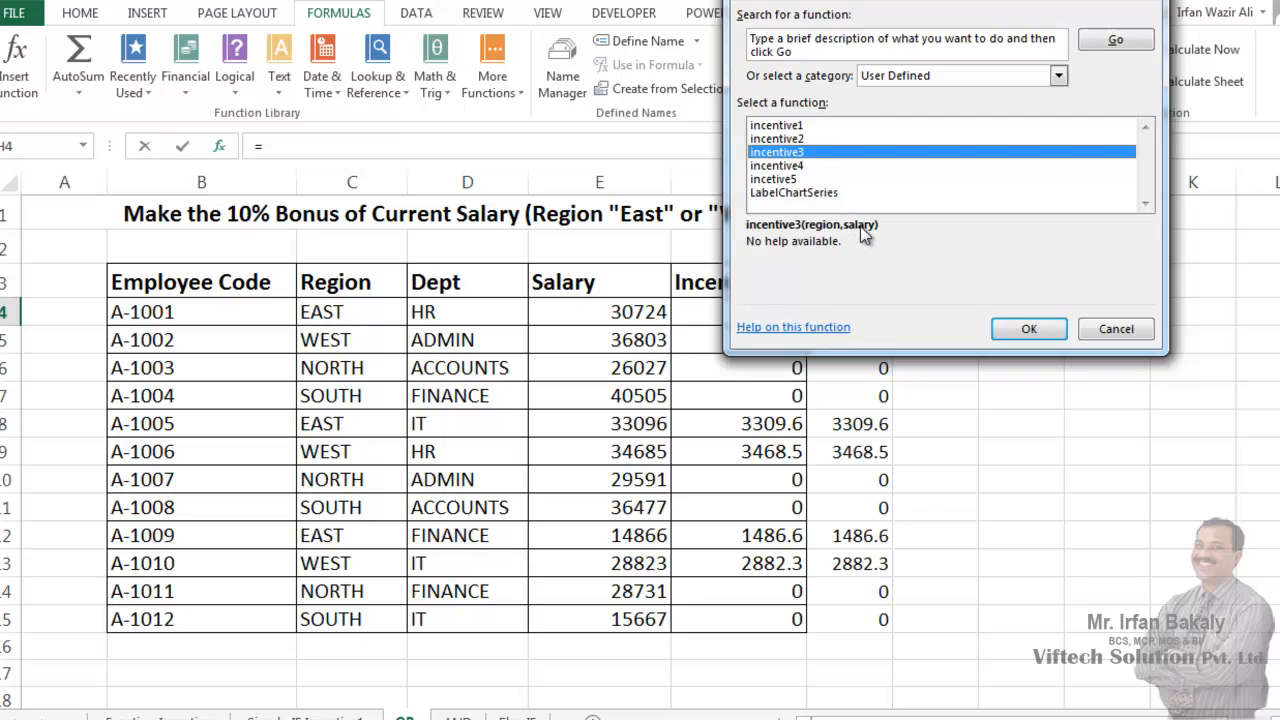
pyautogui.click(1011, 328)
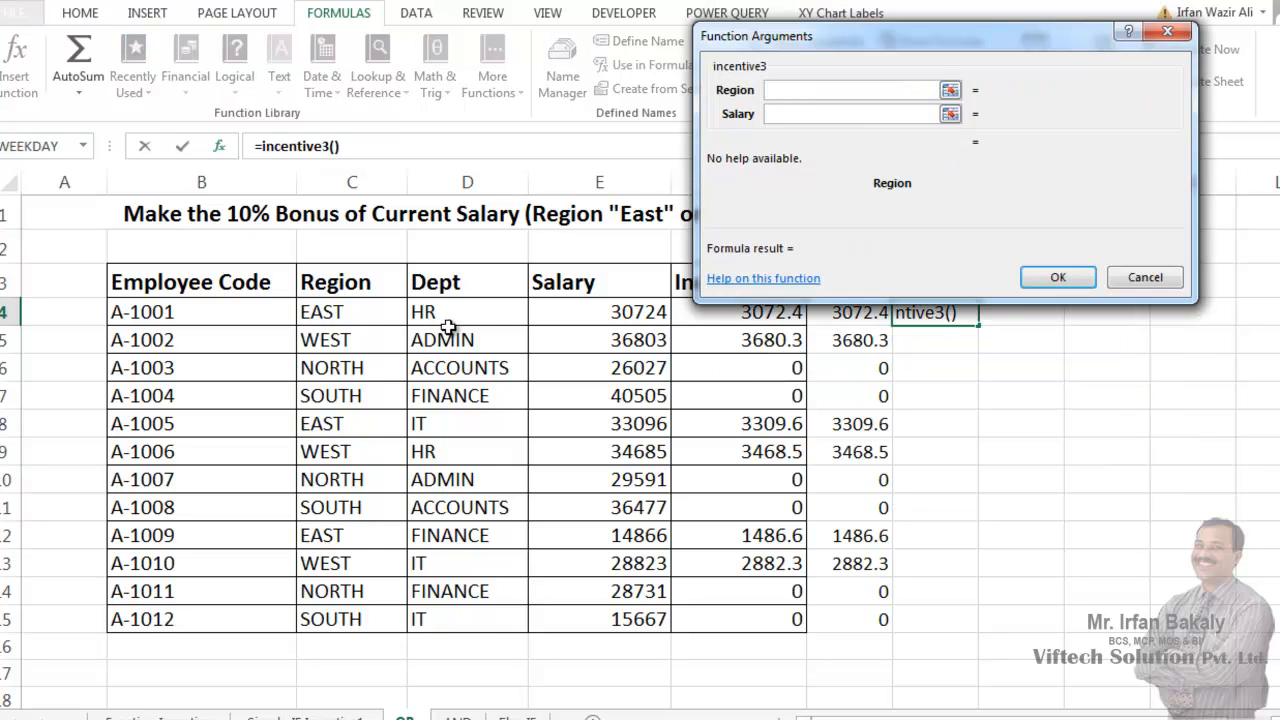
# - Set the incentive3 arguments to C4 for Region and E4 for Salary, and fill the formula down through H15
pyautogui.click(370, 317)
pyautogui.click(791, 115)
pyautogui.click(583, 318)
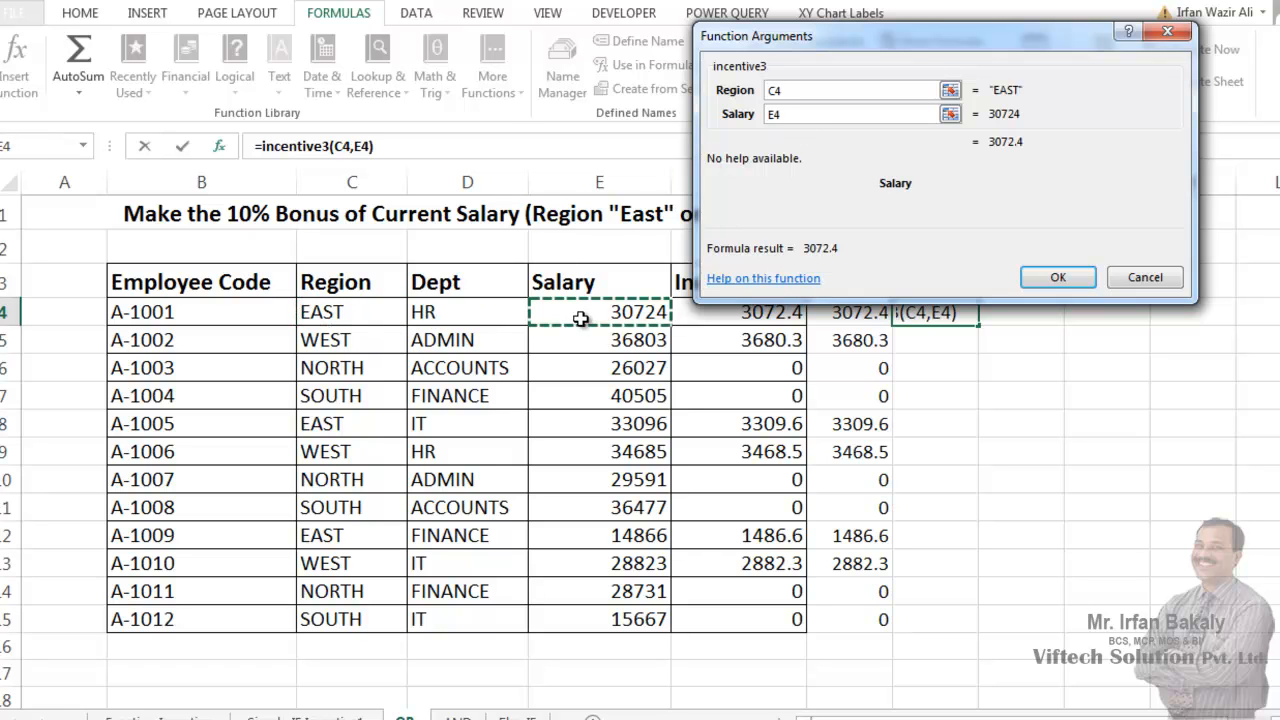
pyautogui.click(1057, 277)
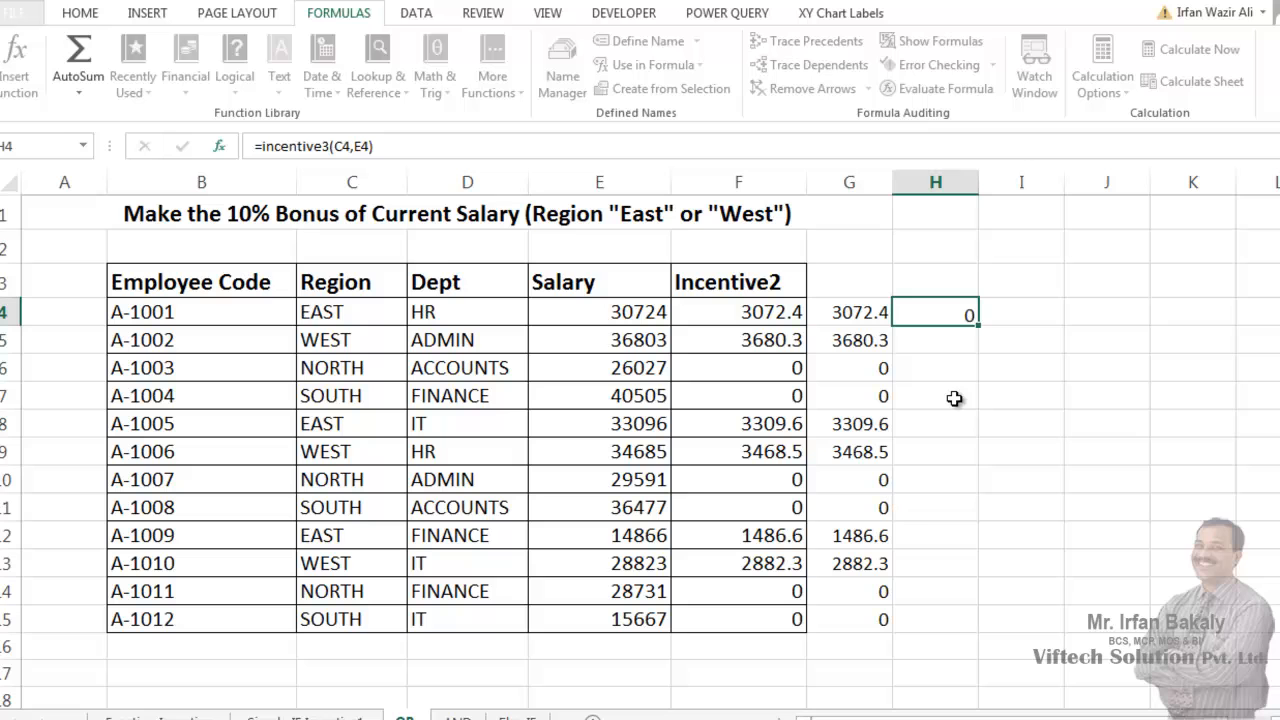
pyautogui.doubleClick(975, 325)
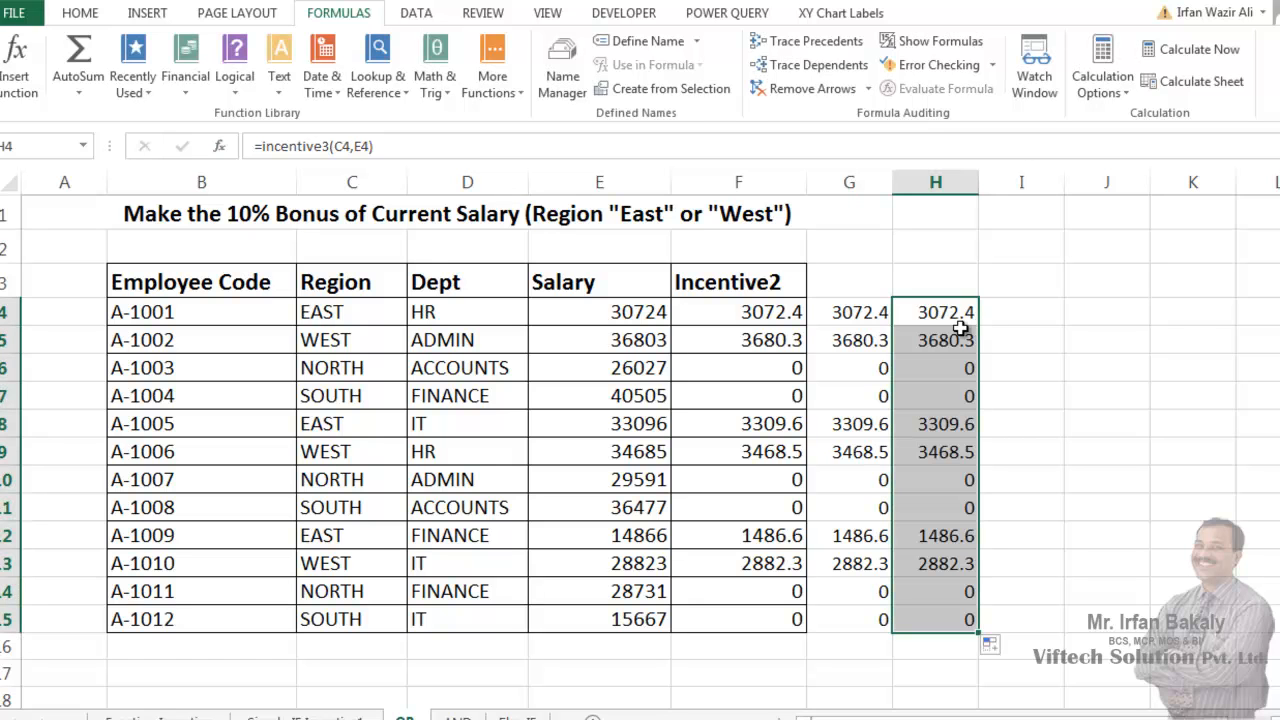
pyautogui.click(960, 330)
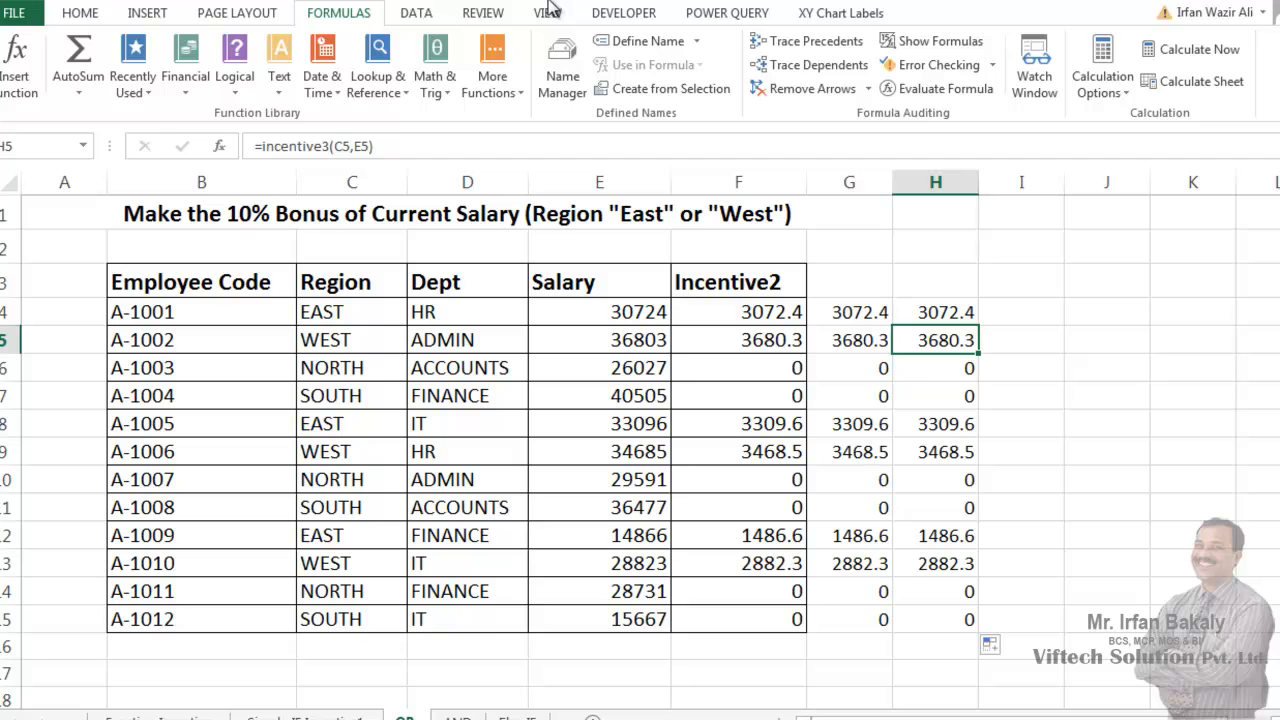
# - Save the workbook in the Working Files folder as Function Example File.xlsm, using the Excel Macro-Enabled Workbook (*.xlsm) file type
pyautogui.click(551, 306)
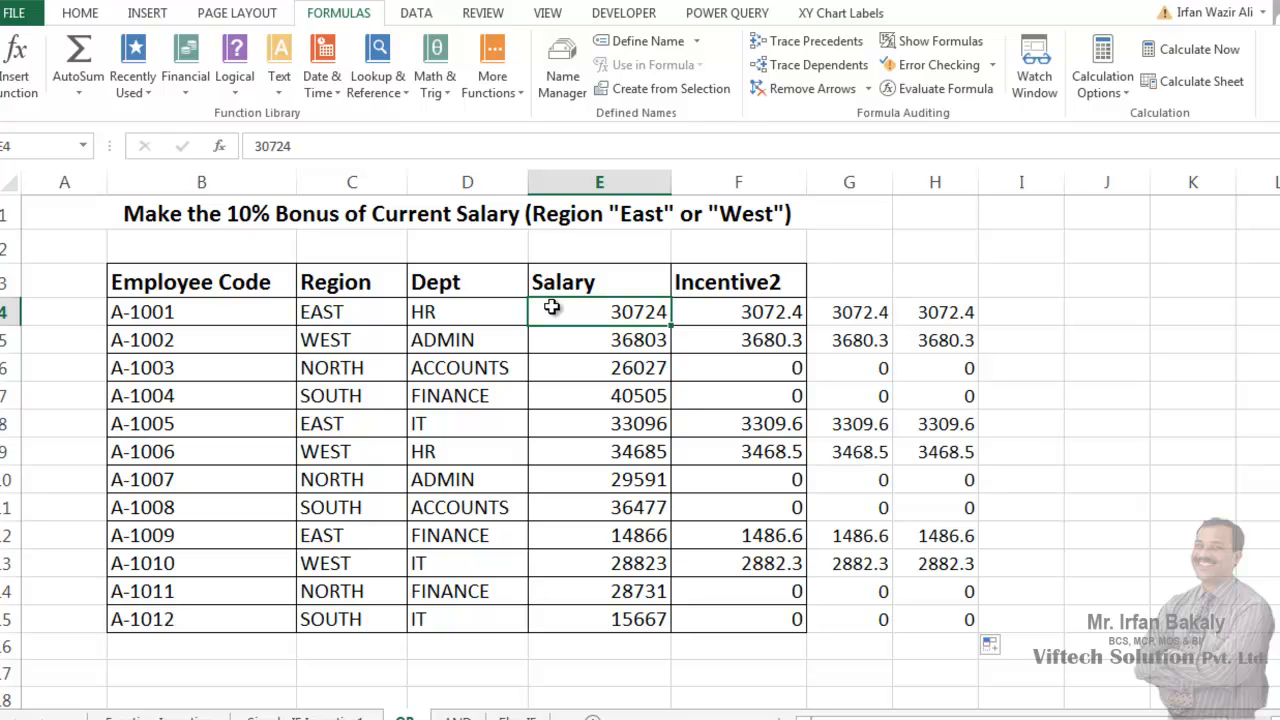
pyautogui.click(14, 12)
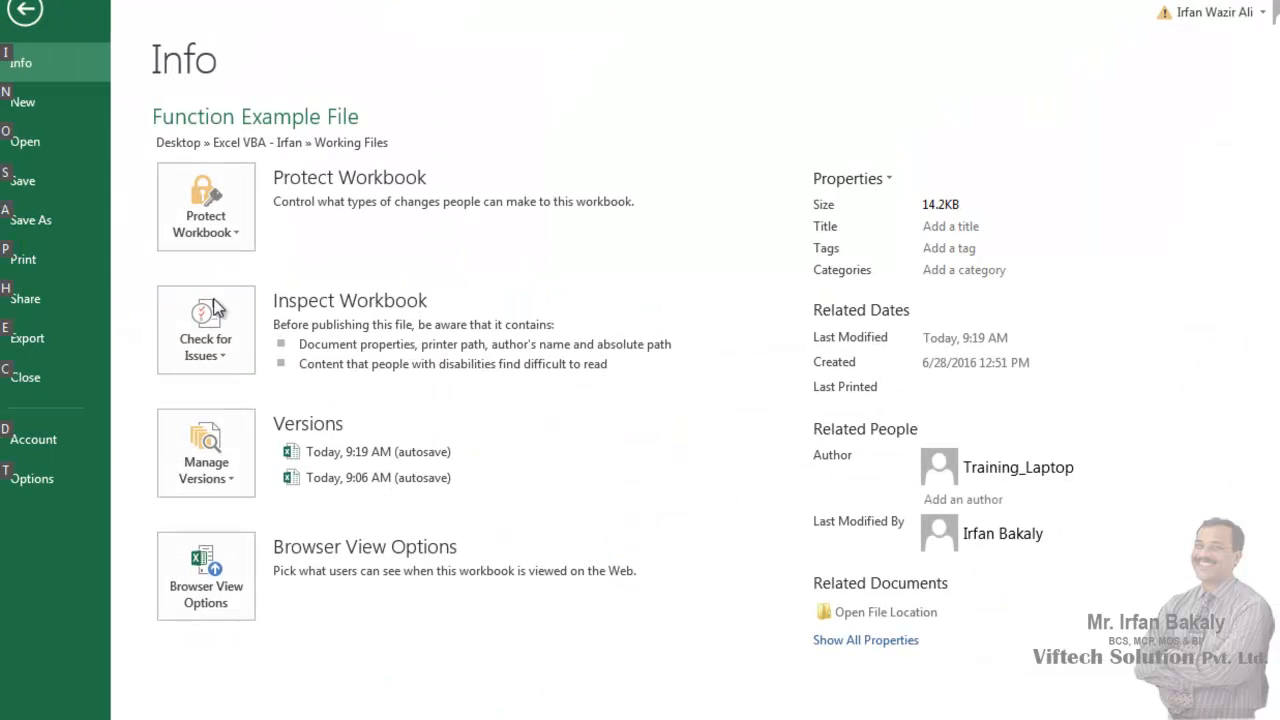
pyautogui.click(61, 218)
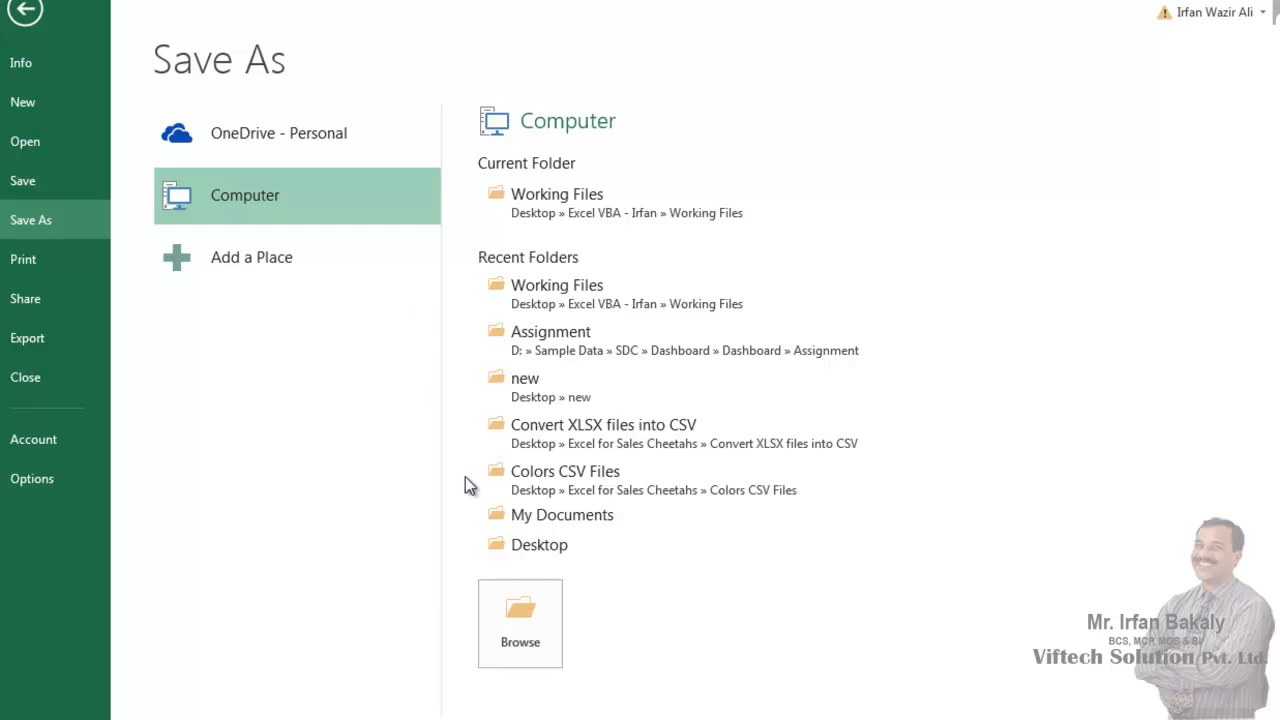
pyautogui.click(531, 609)
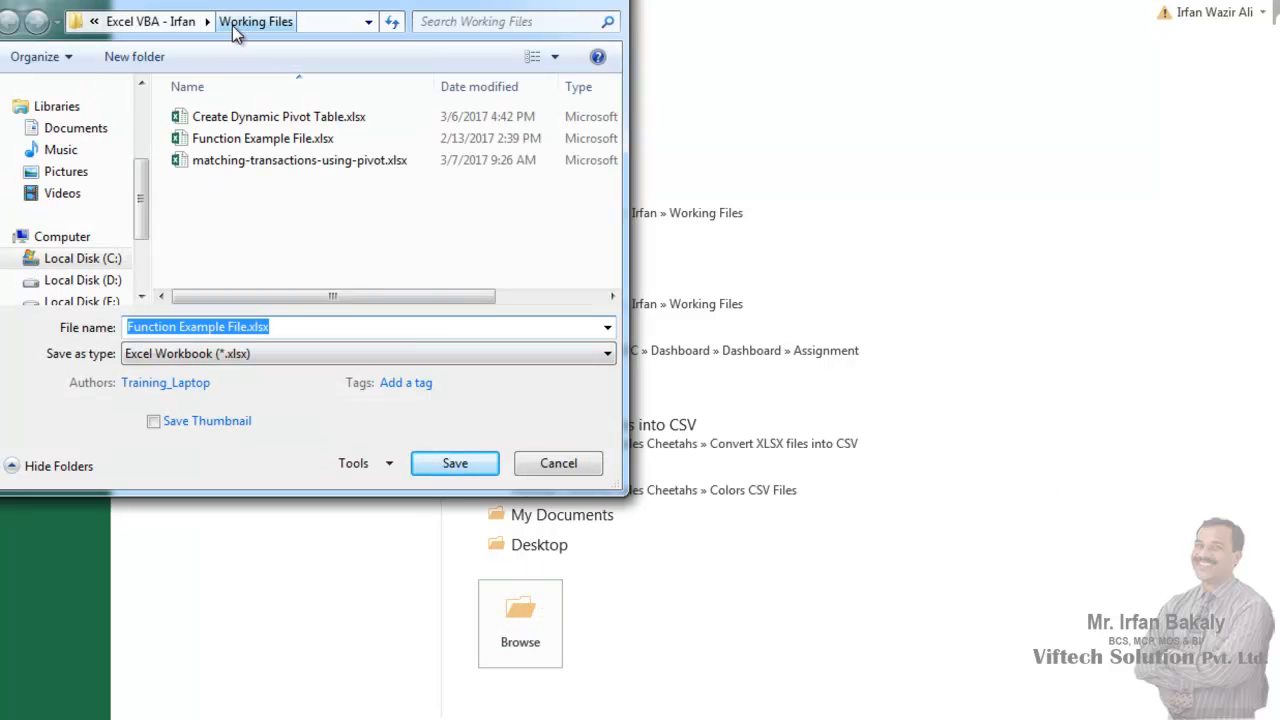
pyautogui.click(244, 356)
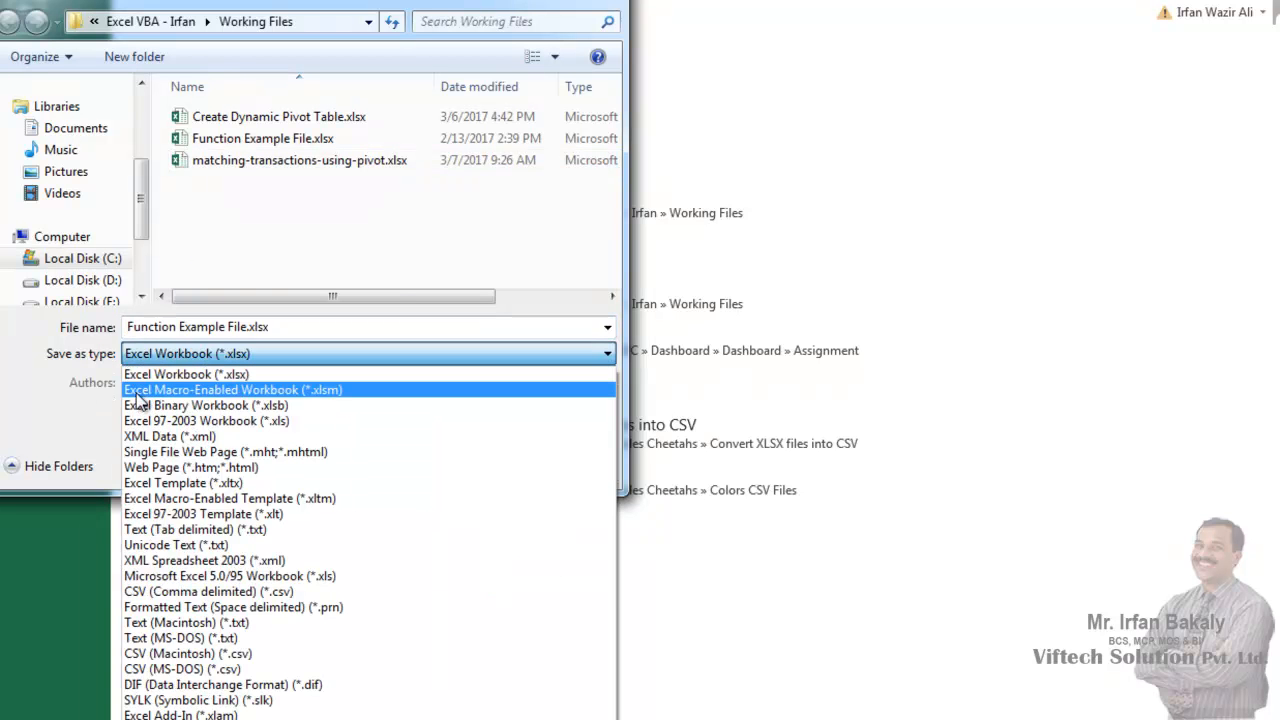
pyautogui.click(322, 396)
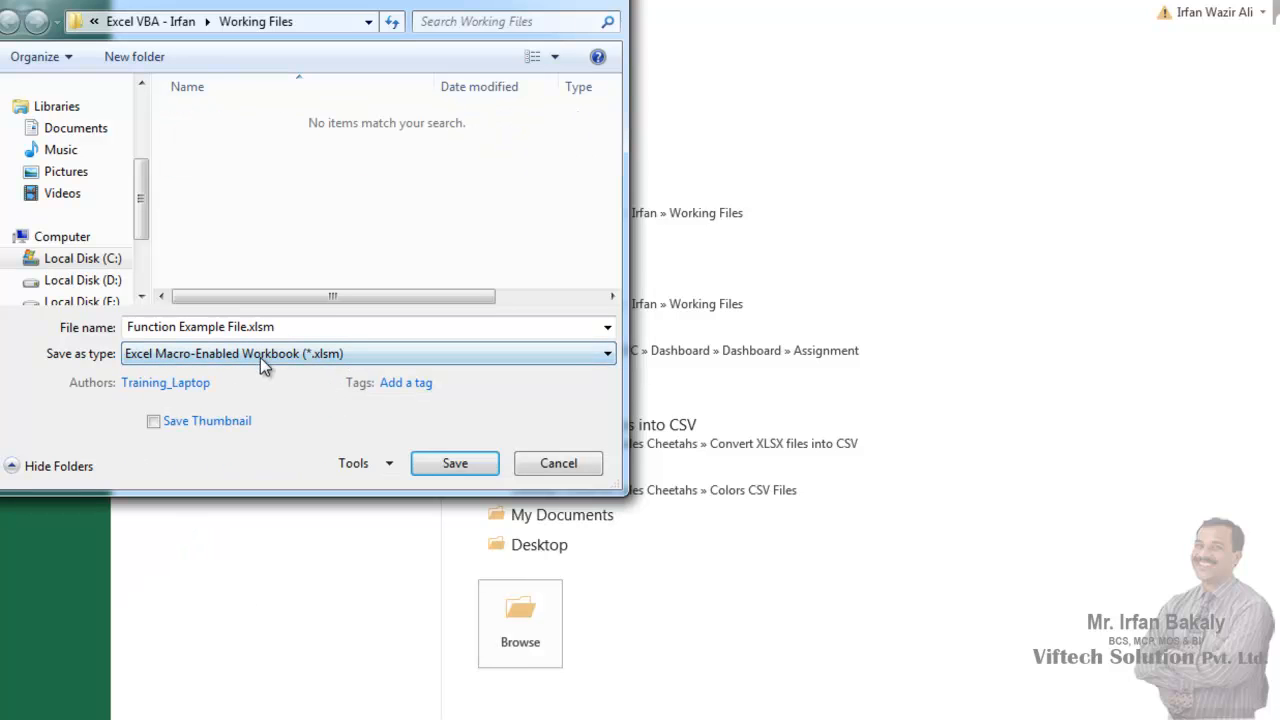
pyautogui.click(455, 463)
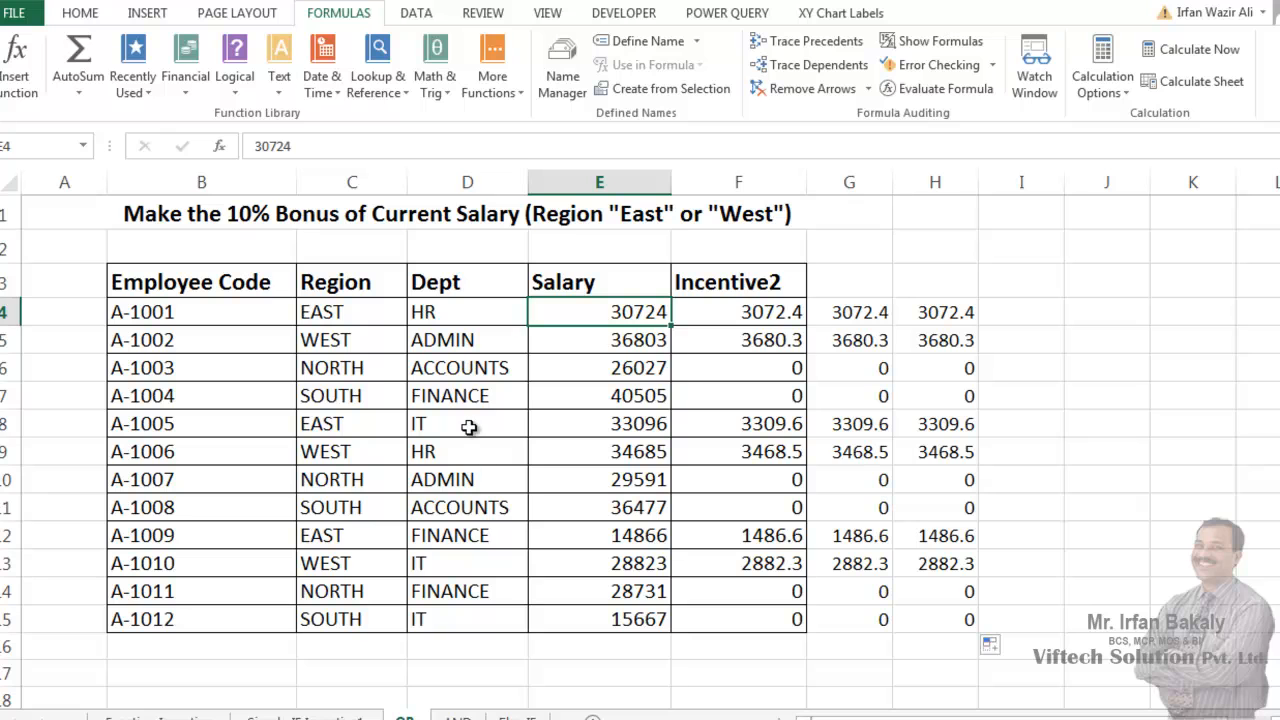
pyautogui.click(469, 427)
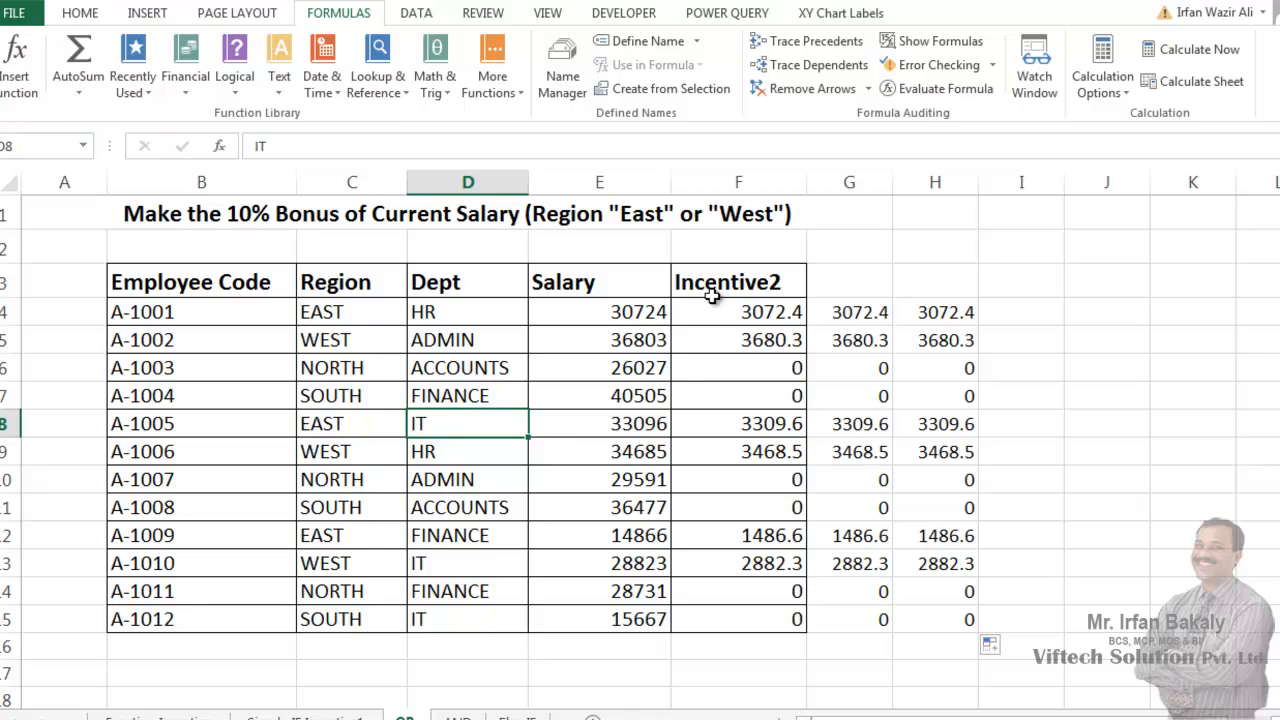
# - Create a blank workbook and try to find the incentive functions by starting the formula =inc in cell B2
pyautogui.hotkey('ctrl', 'n')
pyautogui.scroll(5, 712, 296)
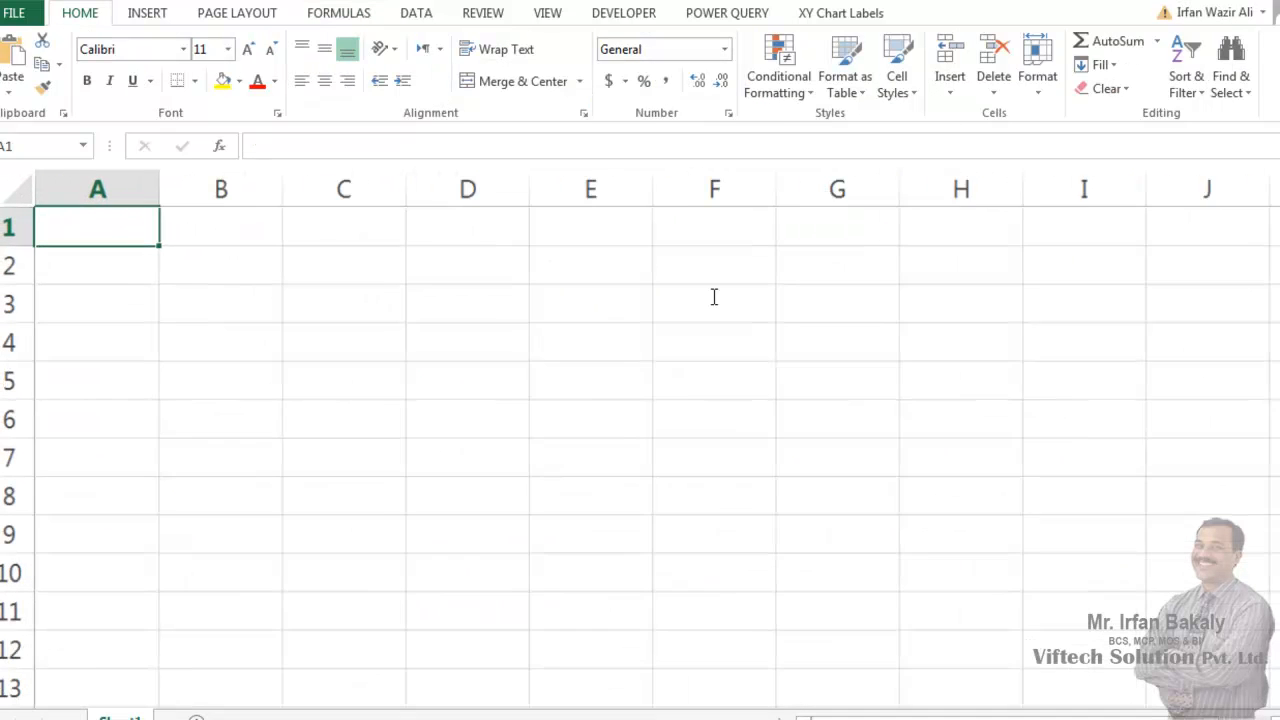
pyautogui.click(250, 268)
pyautogui.write('=in')
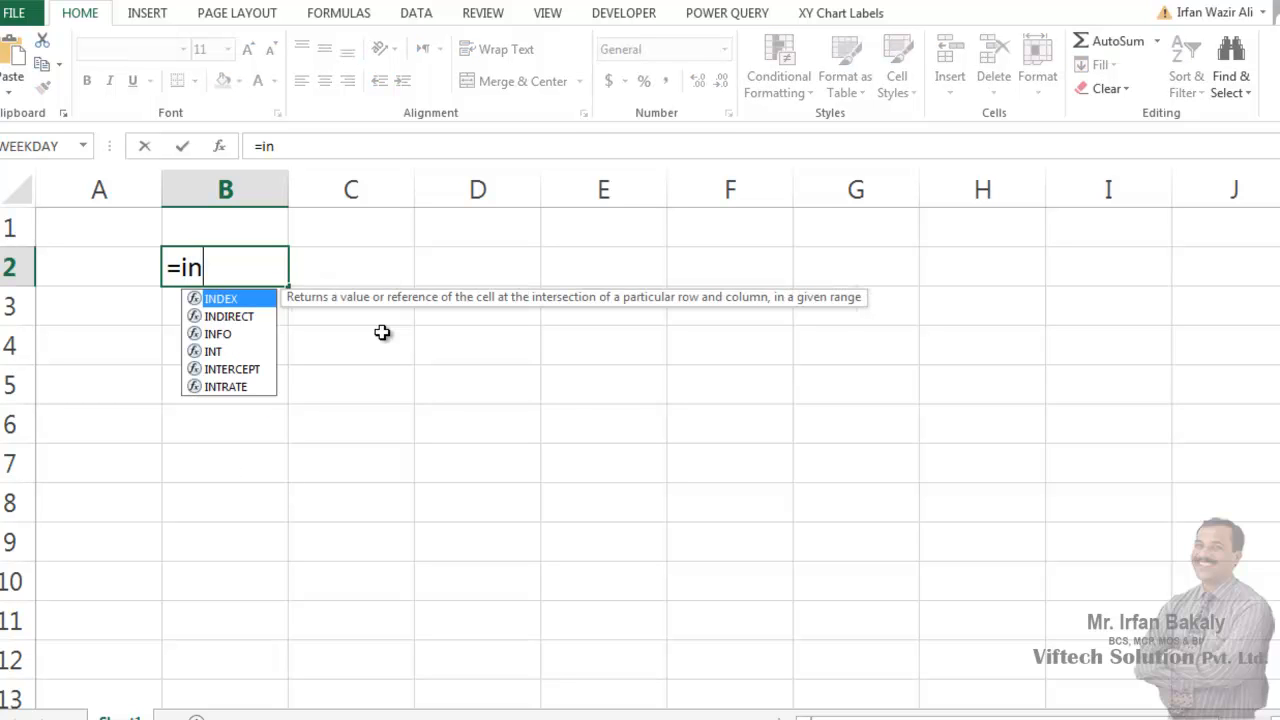
pyautogui.write('c')
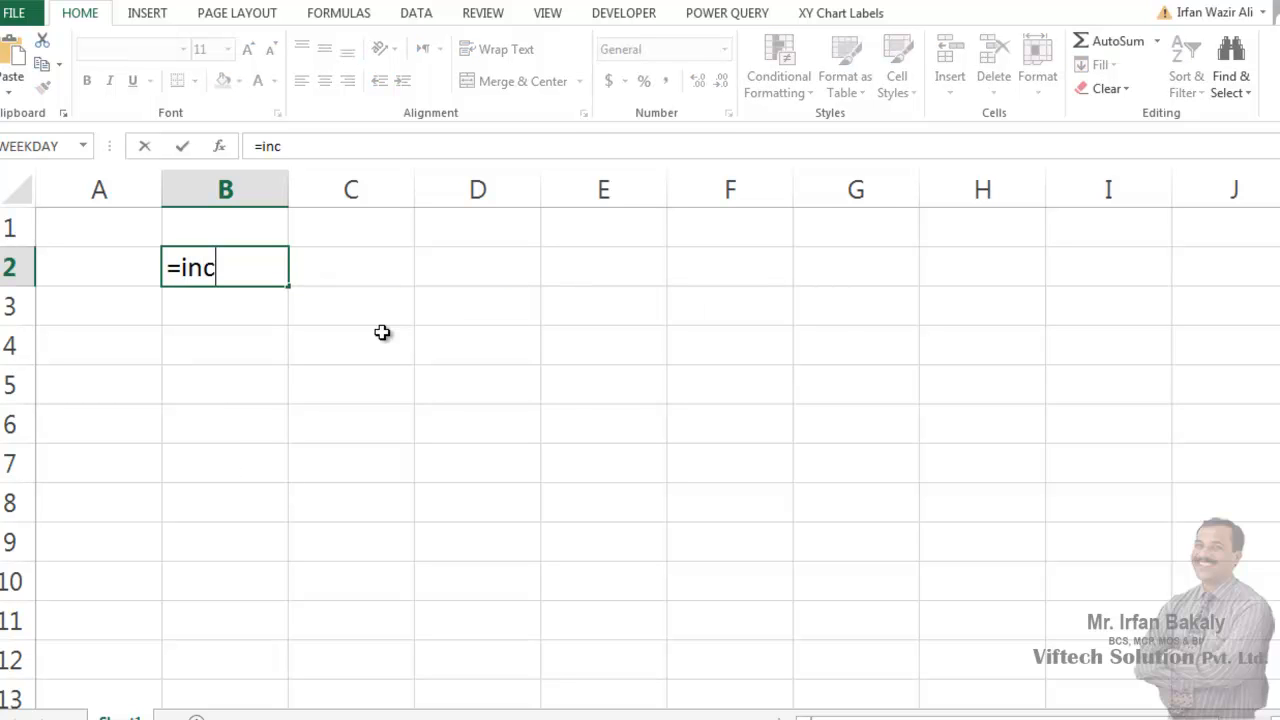
pyautogui.press('BackSpace')
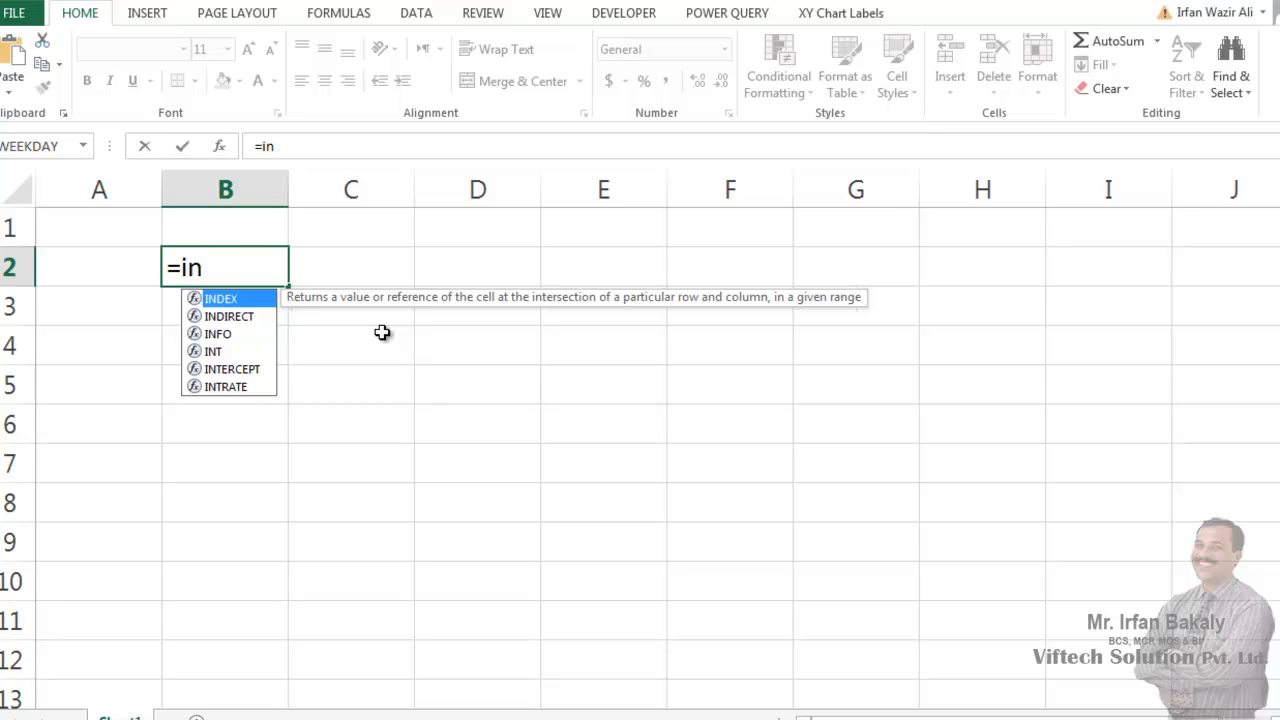
pyautogui.press('Escape')
pyautogui.press('Escape')
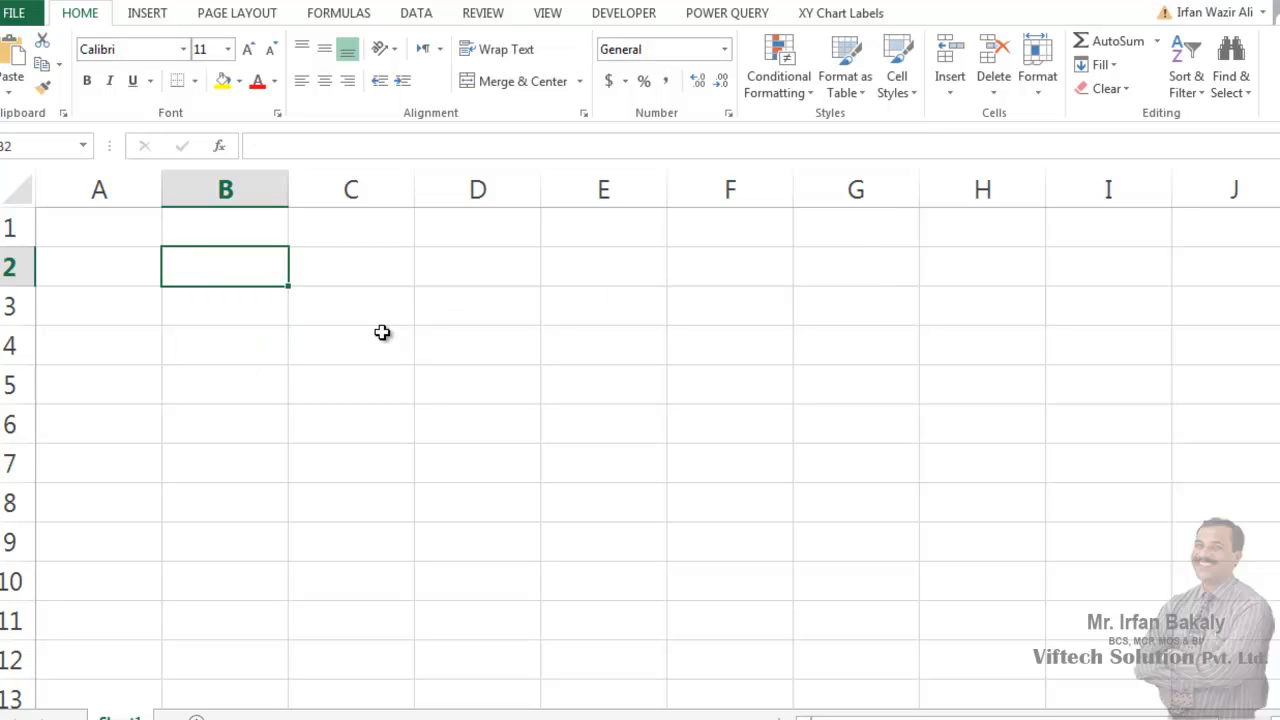
# - Examine the User Defined functions available for cell B2, including the arguments of incentive1 from Function Example File.xlsm
pyautogui.click(220, 147)
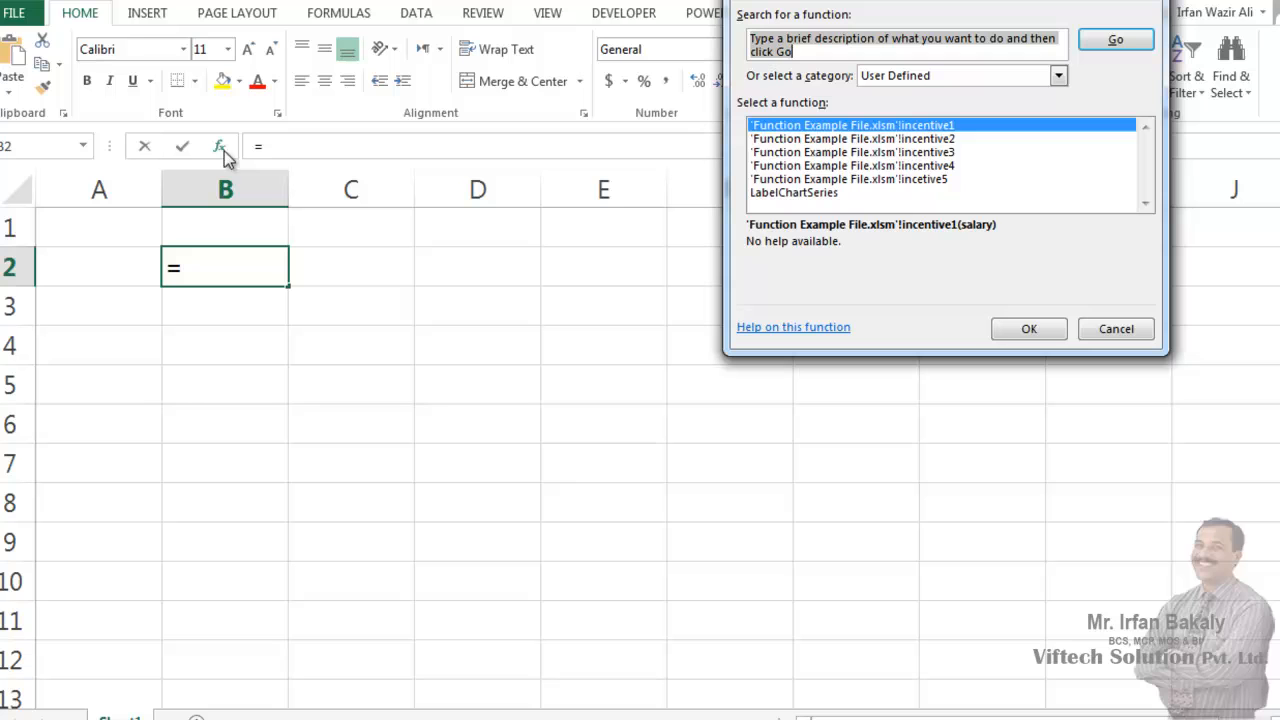
pyautogui.click(897, 86)
pyautogui.click(897, 86)
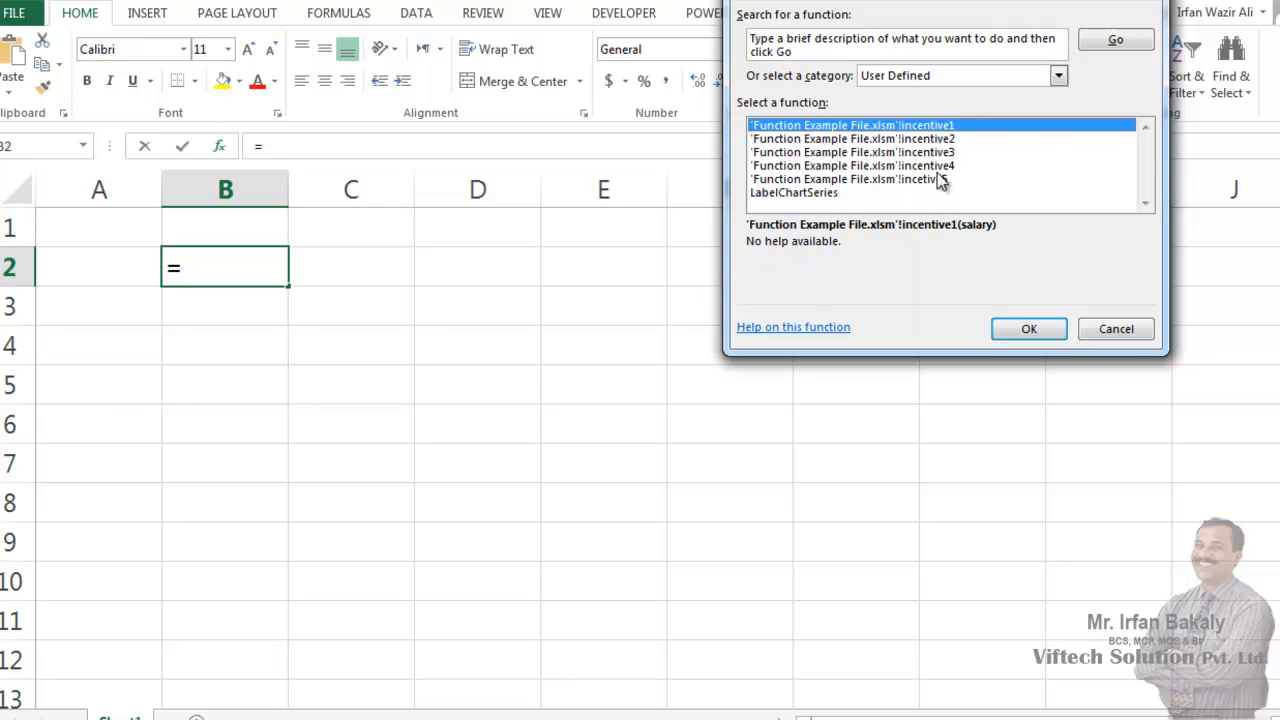
pyautogui.click(1038, 332)
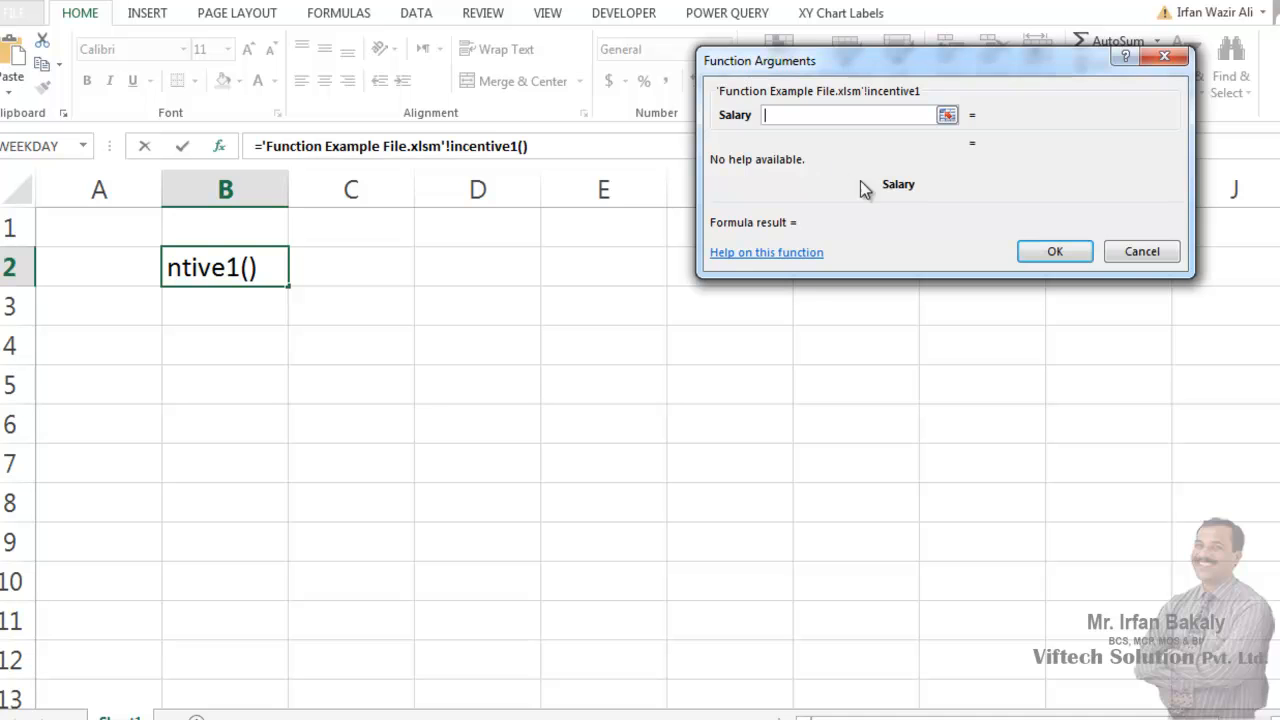
pyautogui.click(1140, 252)
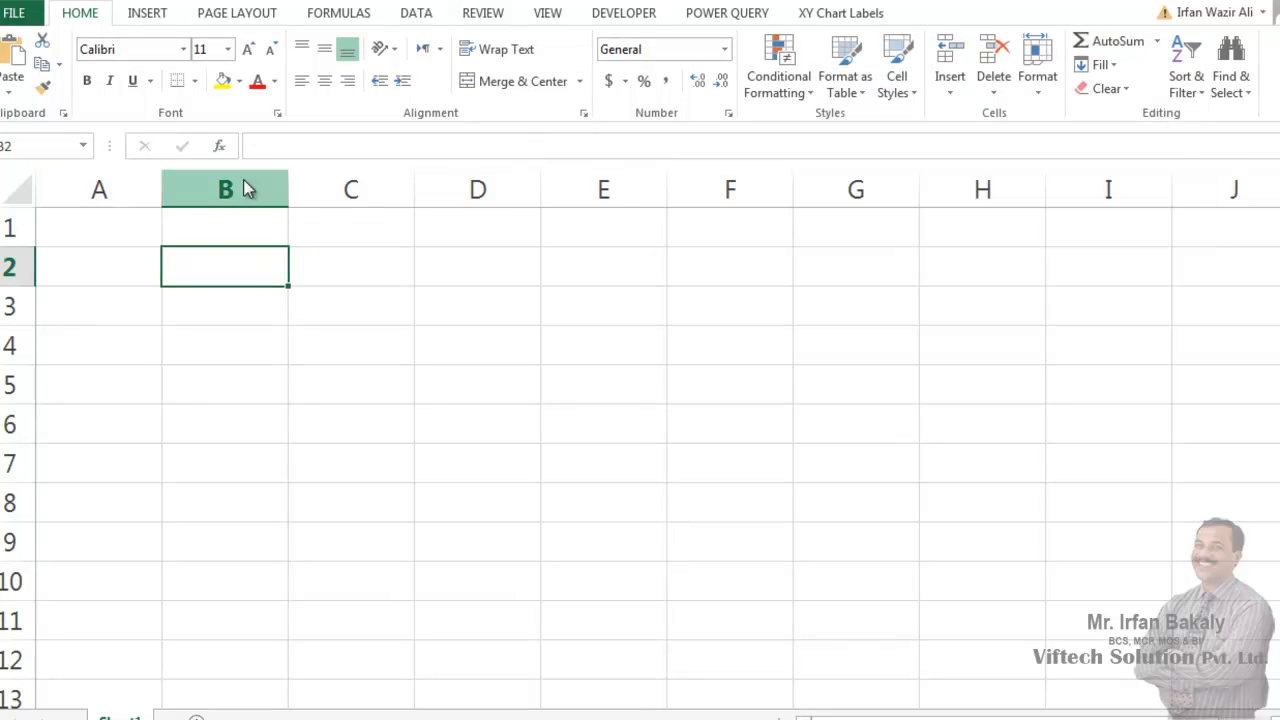
pyautogui.click(219, 146)
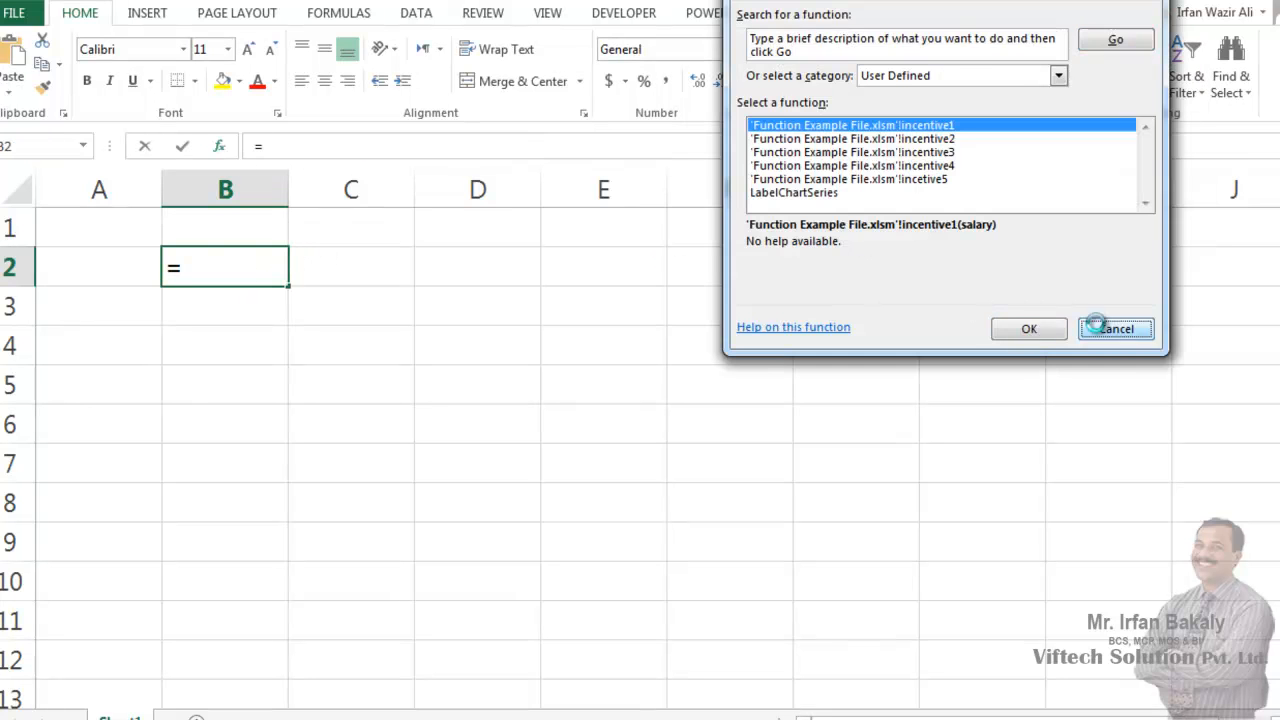
pyautogui.click(1115, 330)
# - Test the user-defined function incentive1 in cell E4 with a Salary of 10000, and clear the cell
pyautogui.click(565, 355)
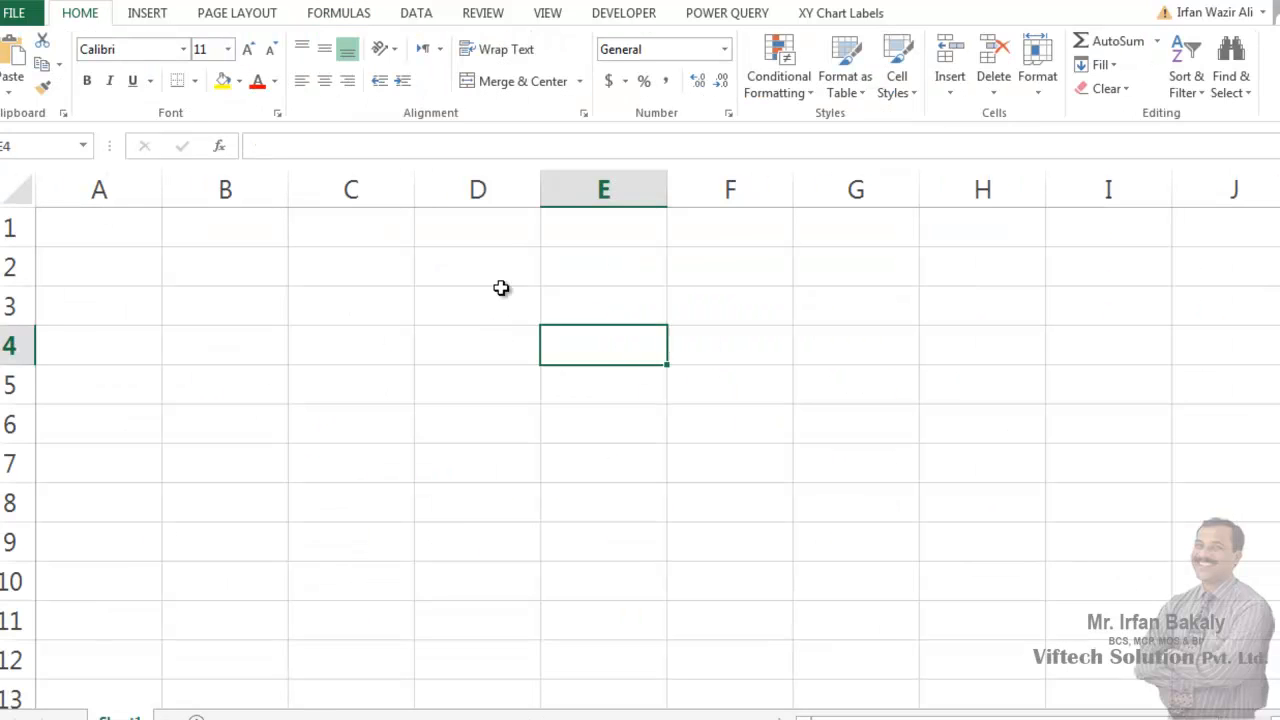
pyautogui.hotkey('alt', 'Tab')
pyautogui.hotkey('alt', 'Tab')
pyautogui.click(219, 146)
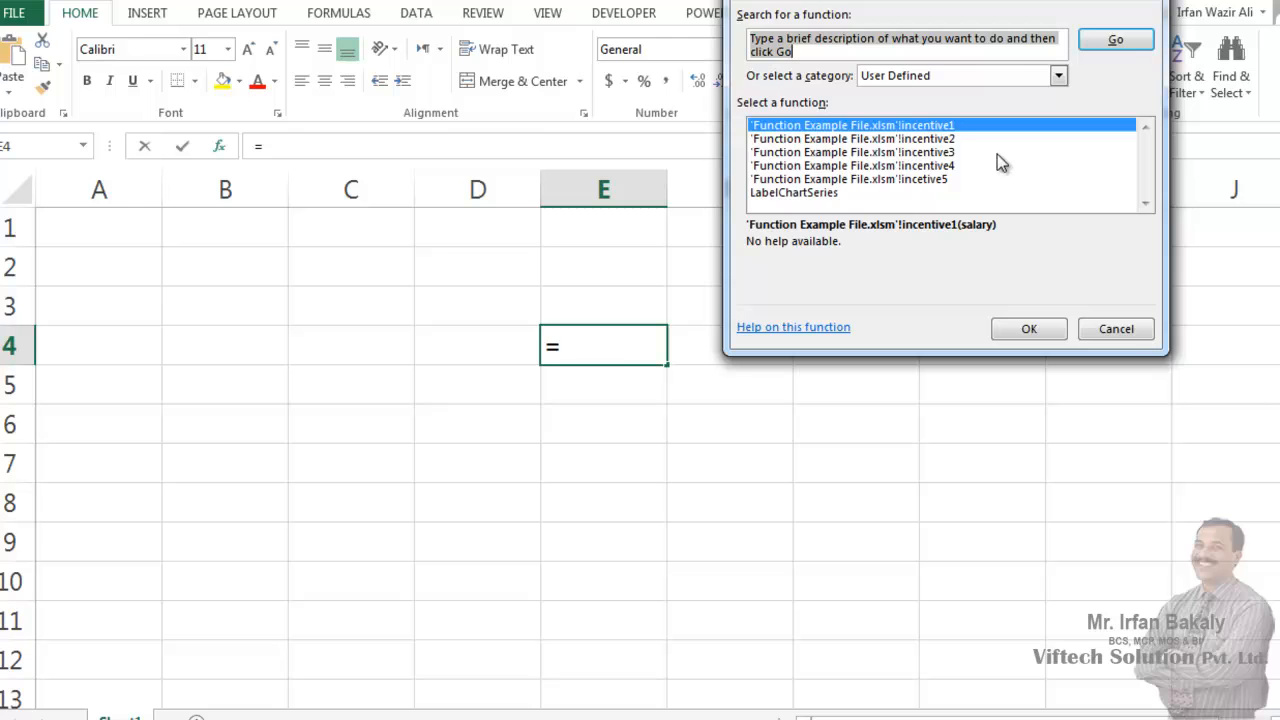
pyautogui.doubleClick(948, 127)
pyautogui.write('10000')
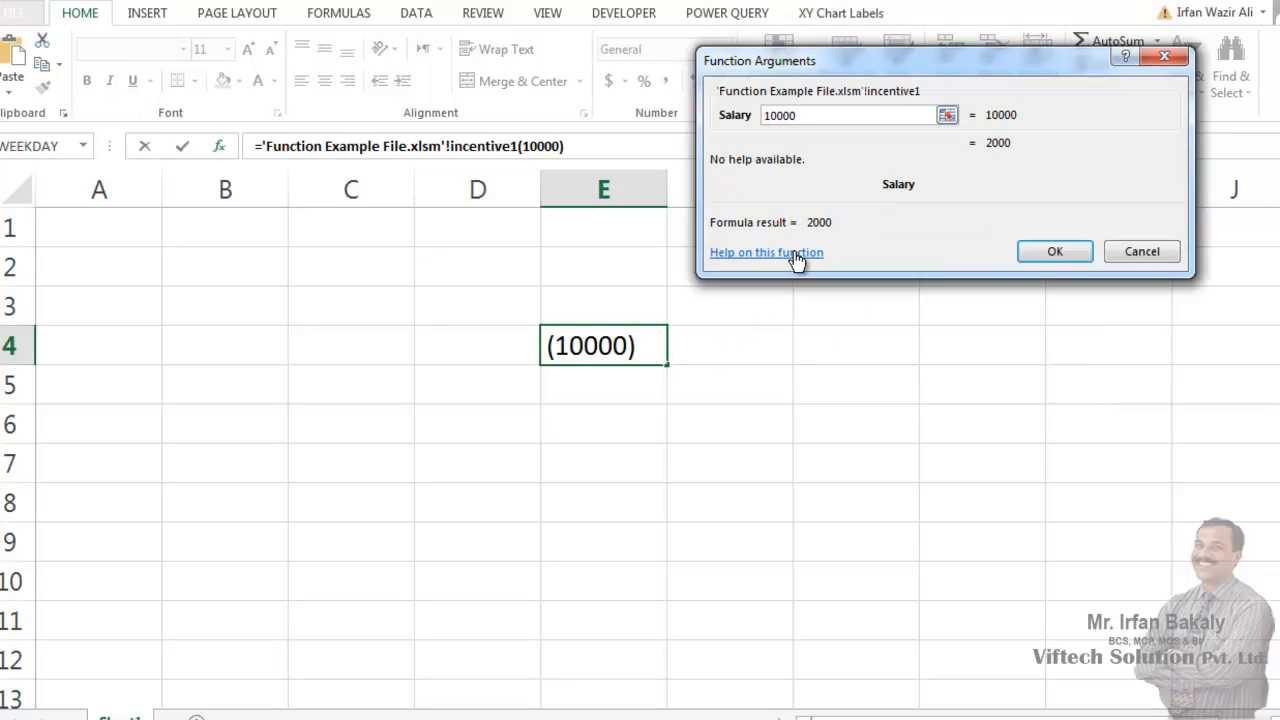
pyautogui.press('Return')
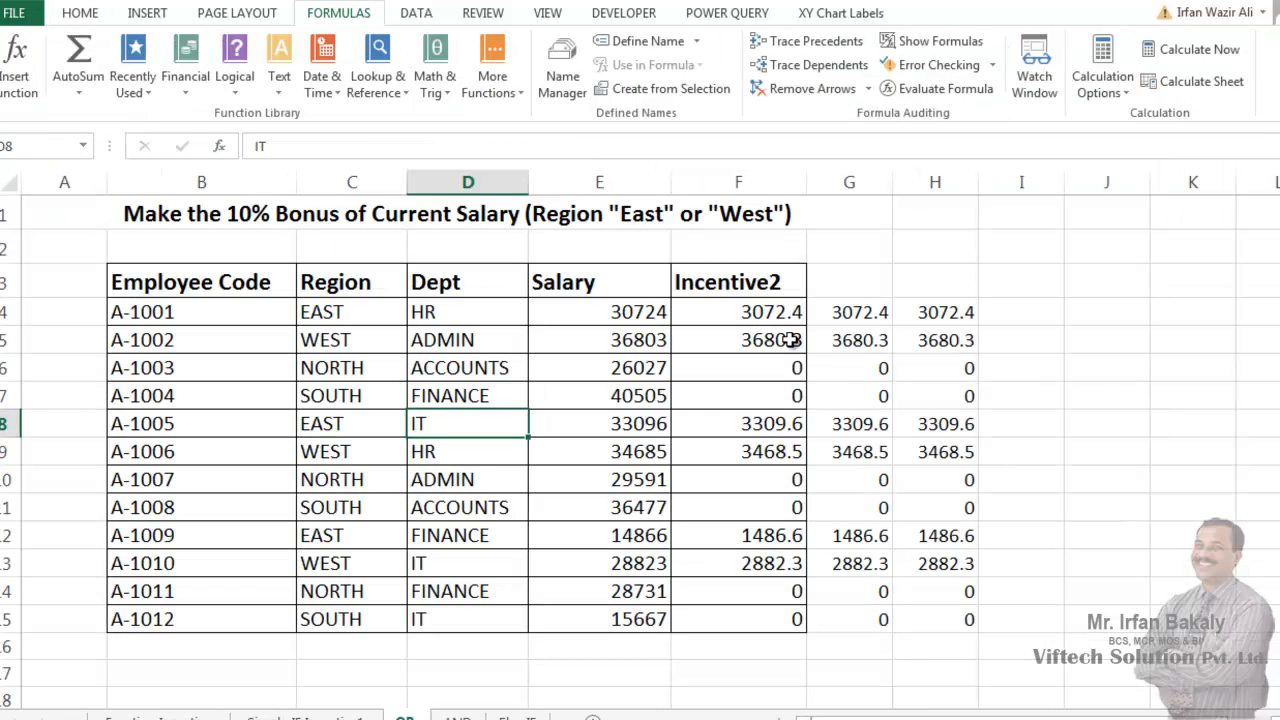
pyautogui.click(789, 340)
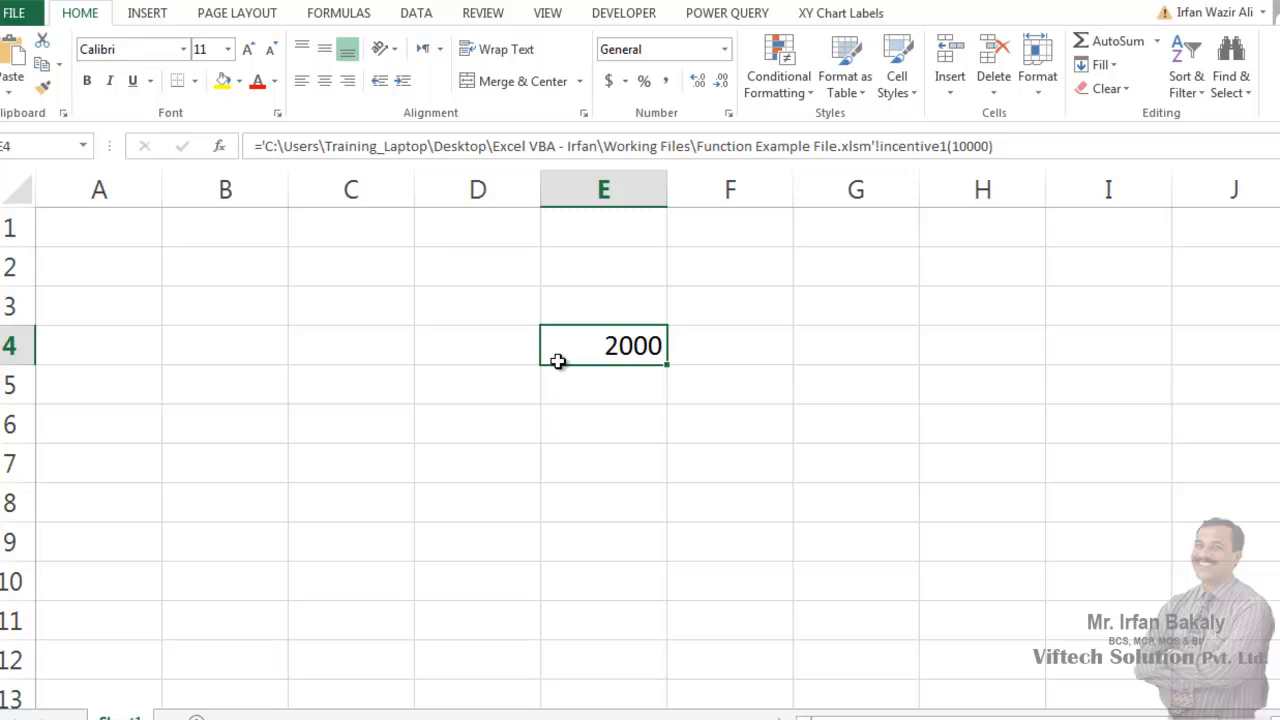
pyautogui.press('Delete')
# - Check which functions the User Defined category offers for cell C4 while the source workbook is closed
pyautogui.click(344, 342)
pyautogui.click(220, 147)
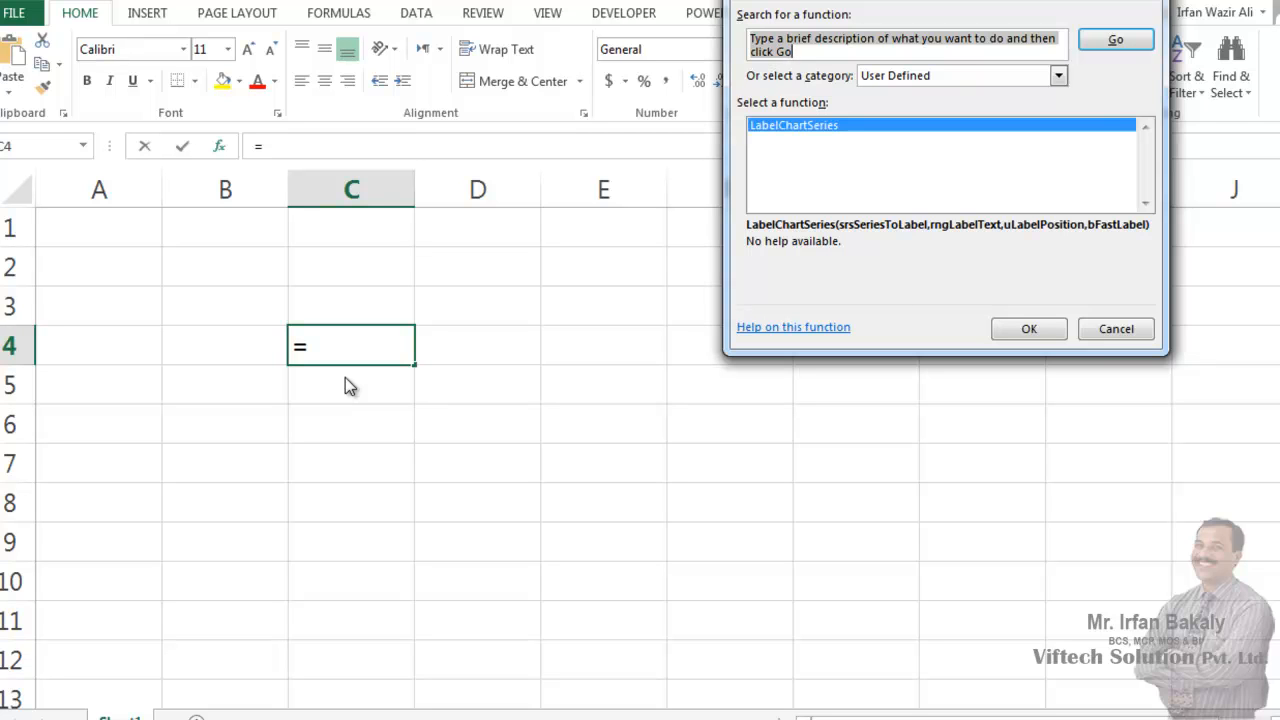
pyautogui.moveTo(857, 5); pyautogui.dragTo(741, 224)
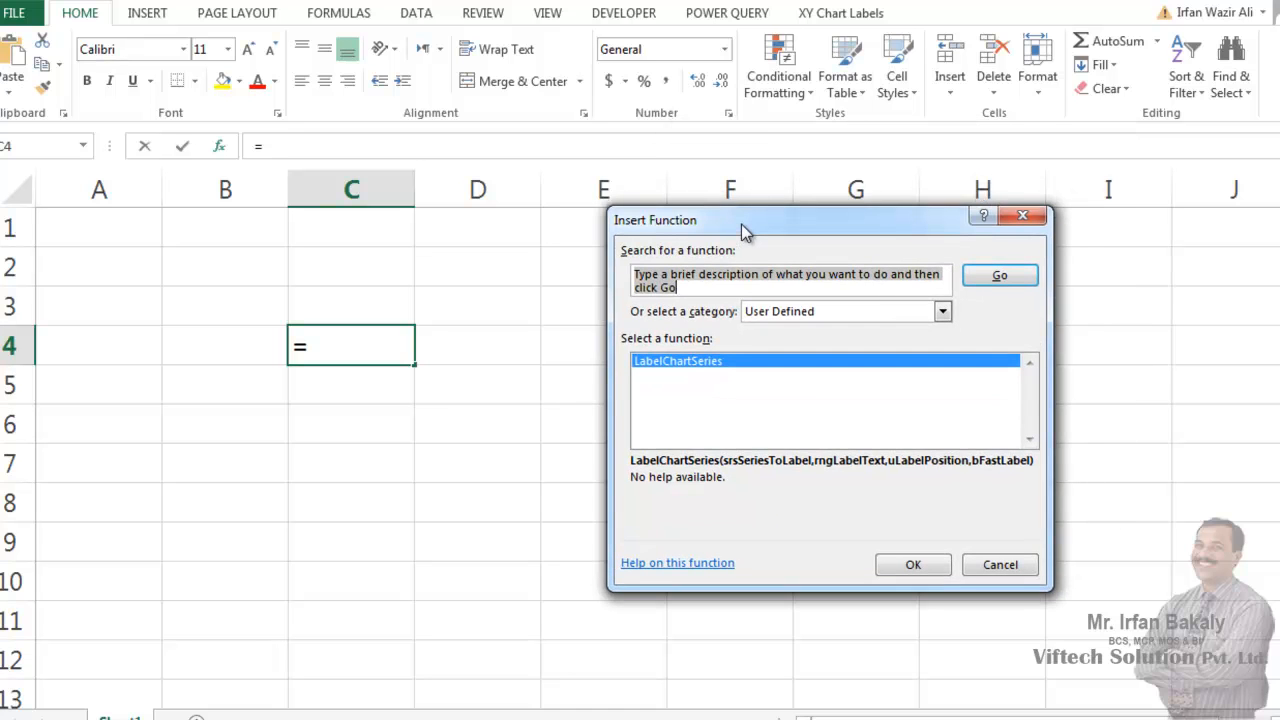
pyautogui.press('Escape')
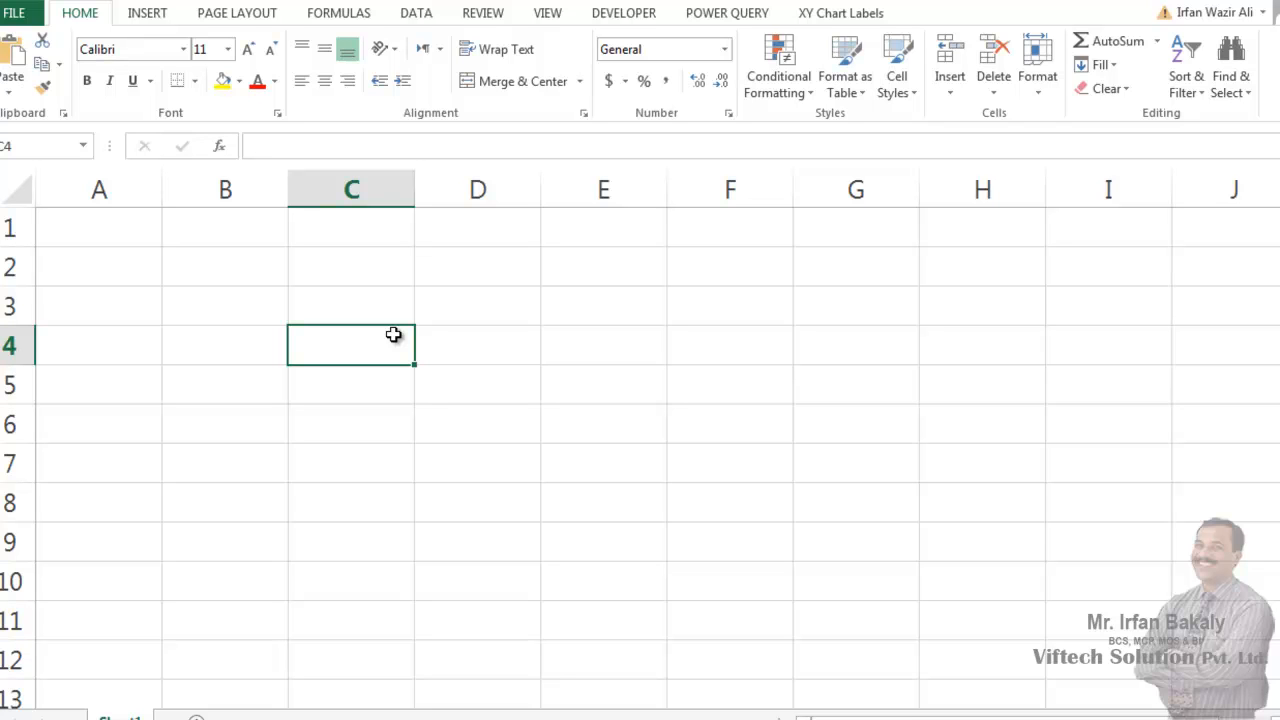
# - Open Function Example File.xlsm from the recent workbooks and enable its macro content
pyautogui.hotkey('alt', 'Tab')
pyautogui.hotkey('alt', 'Tab')
pyautogui.hotkey('alt', 'F11')
pyautogui.moveTo(1235, 20); pyautogui.dragTo(986, 23)
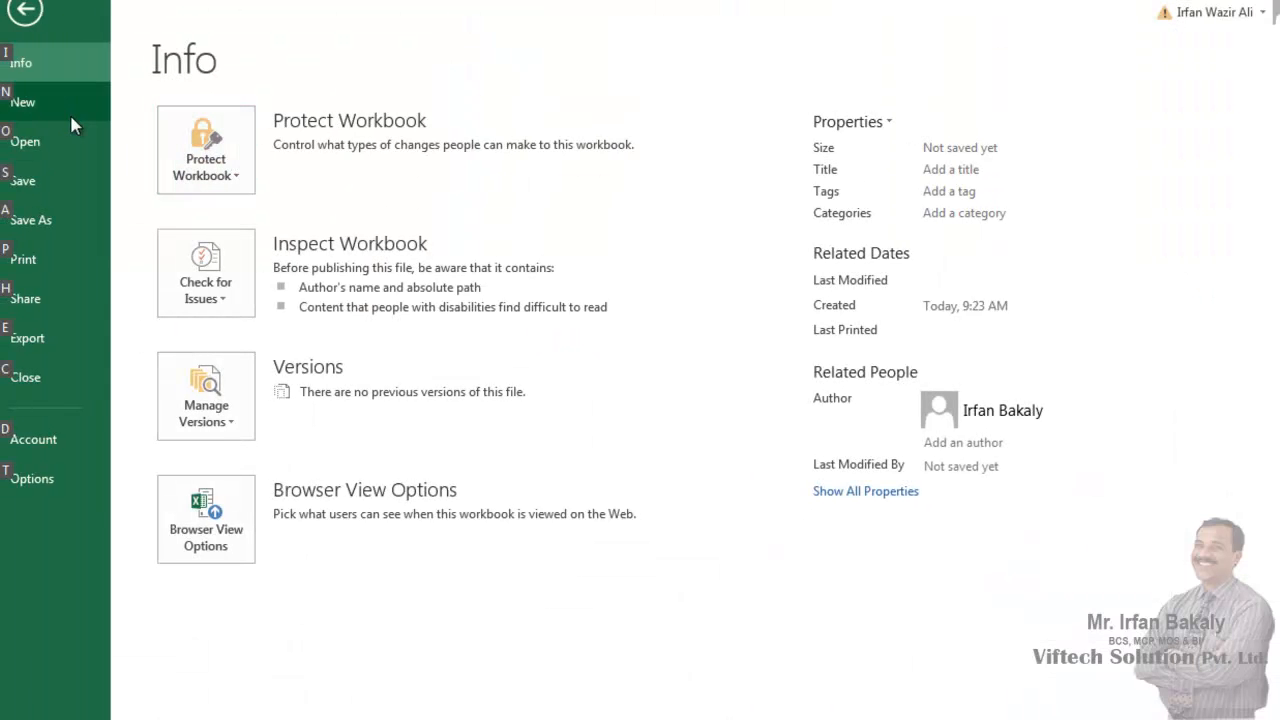
pyautogui.click(52, 144)
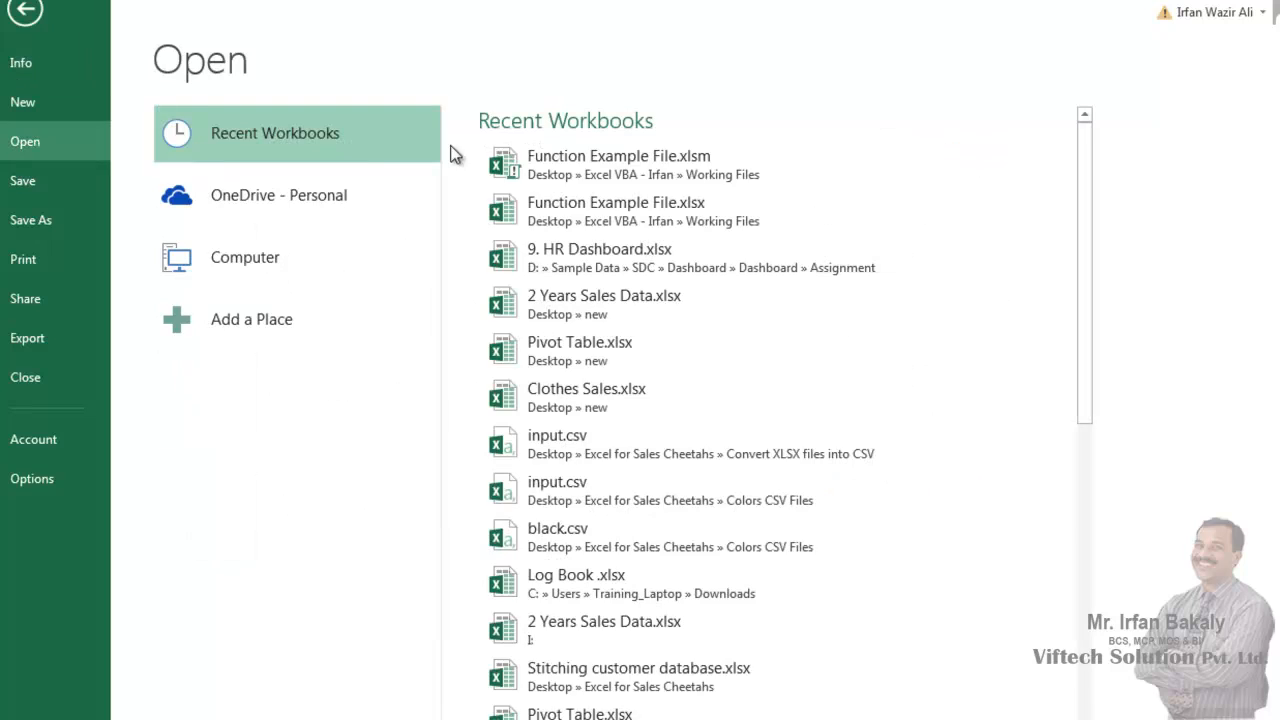
pyautogui.click(565, 169)
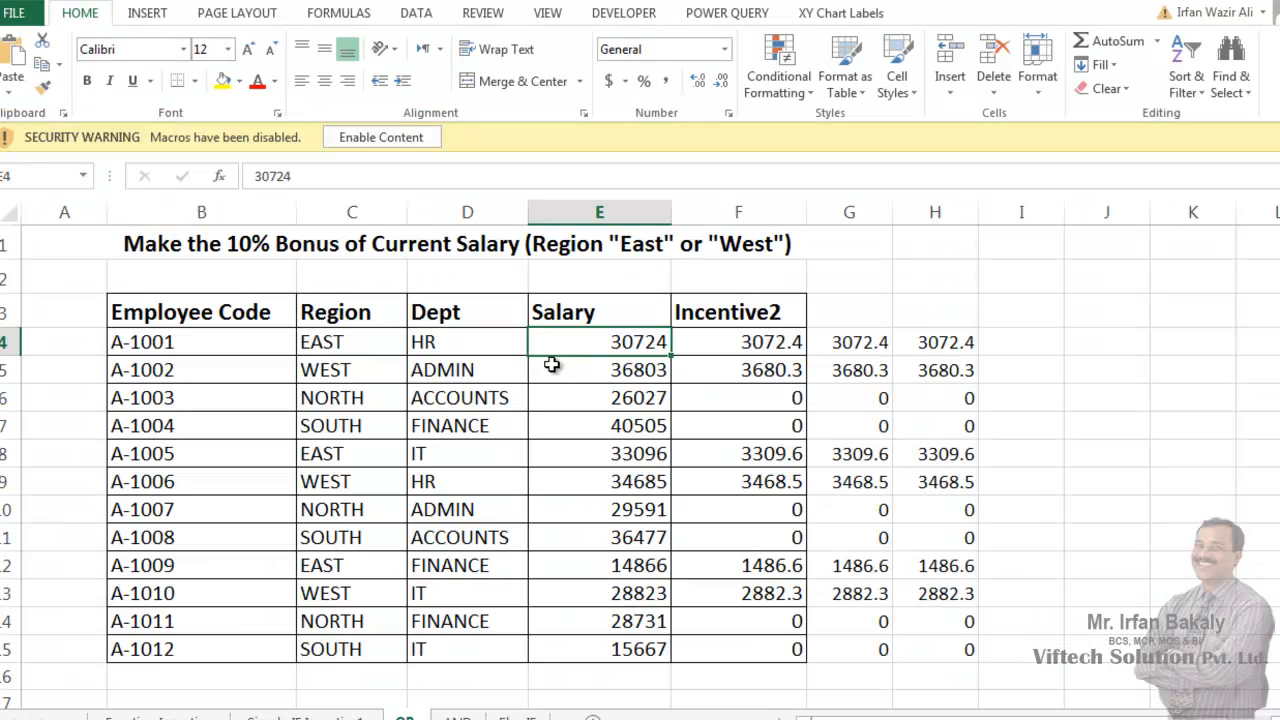
pyautogui.click(405, 143)
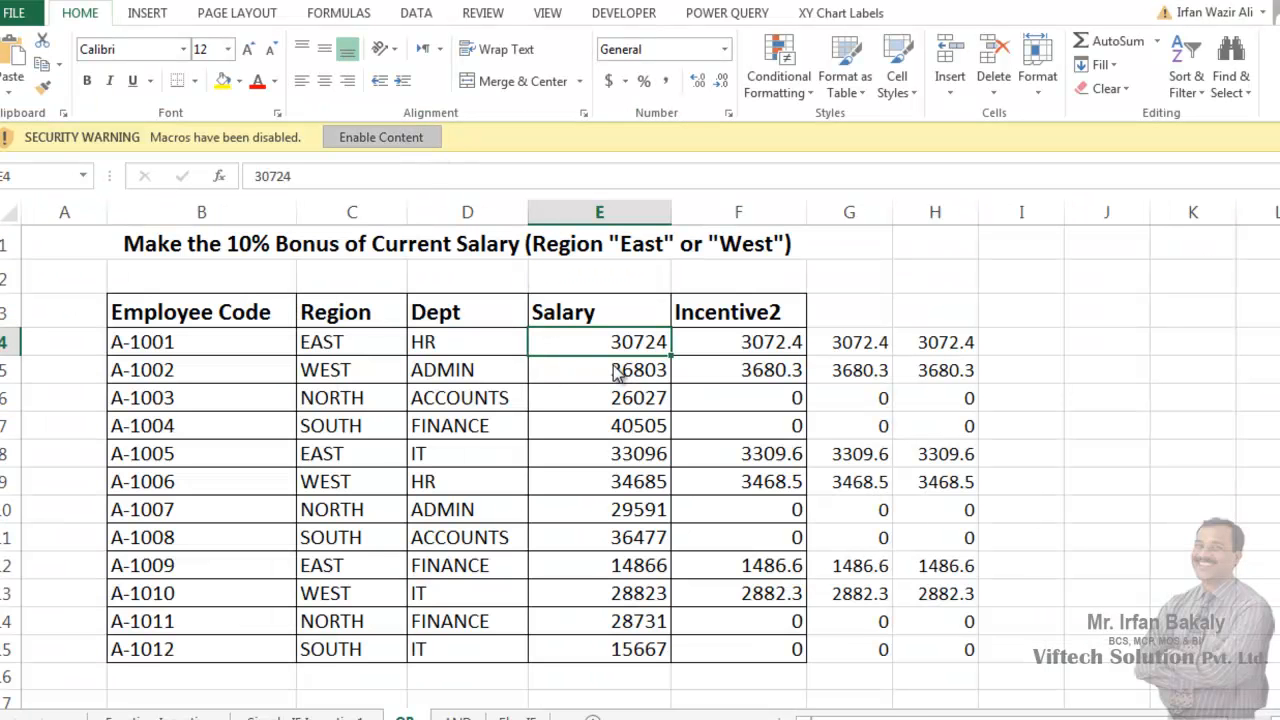
pyautogui.click(613, 366)
pyautogui.hotkey('alt', 'f')
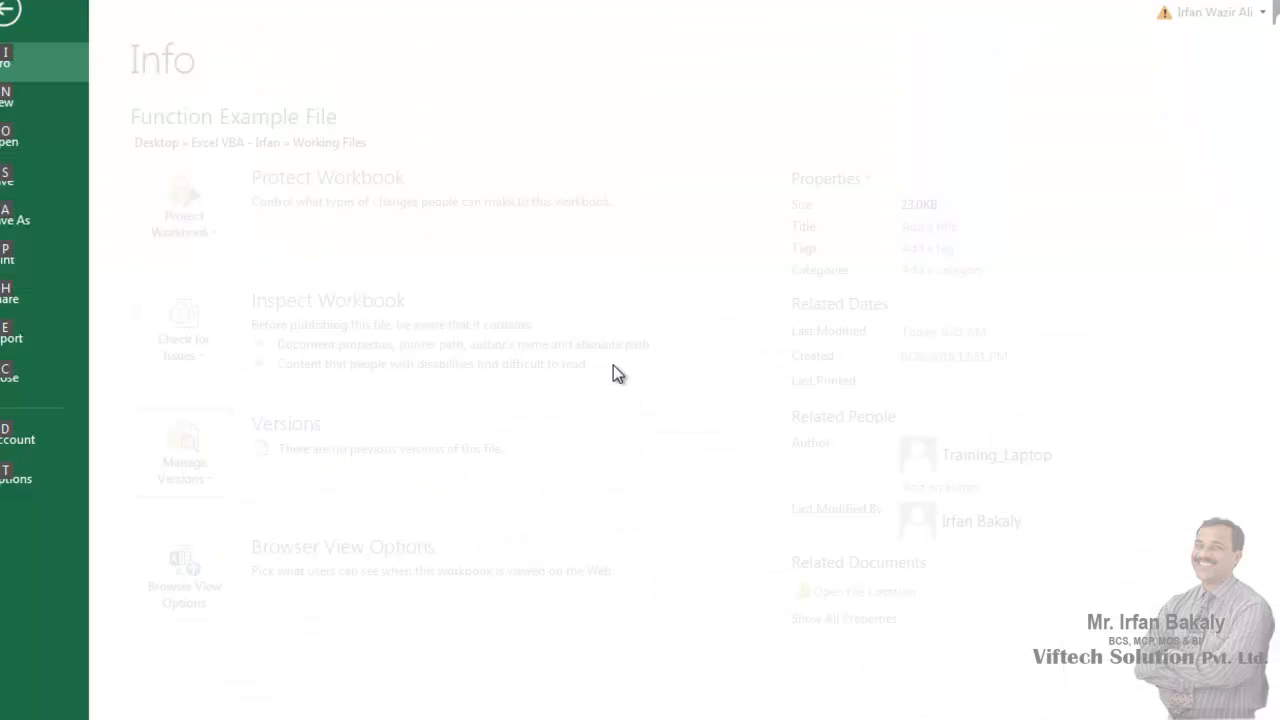
pyautogui.press('t')
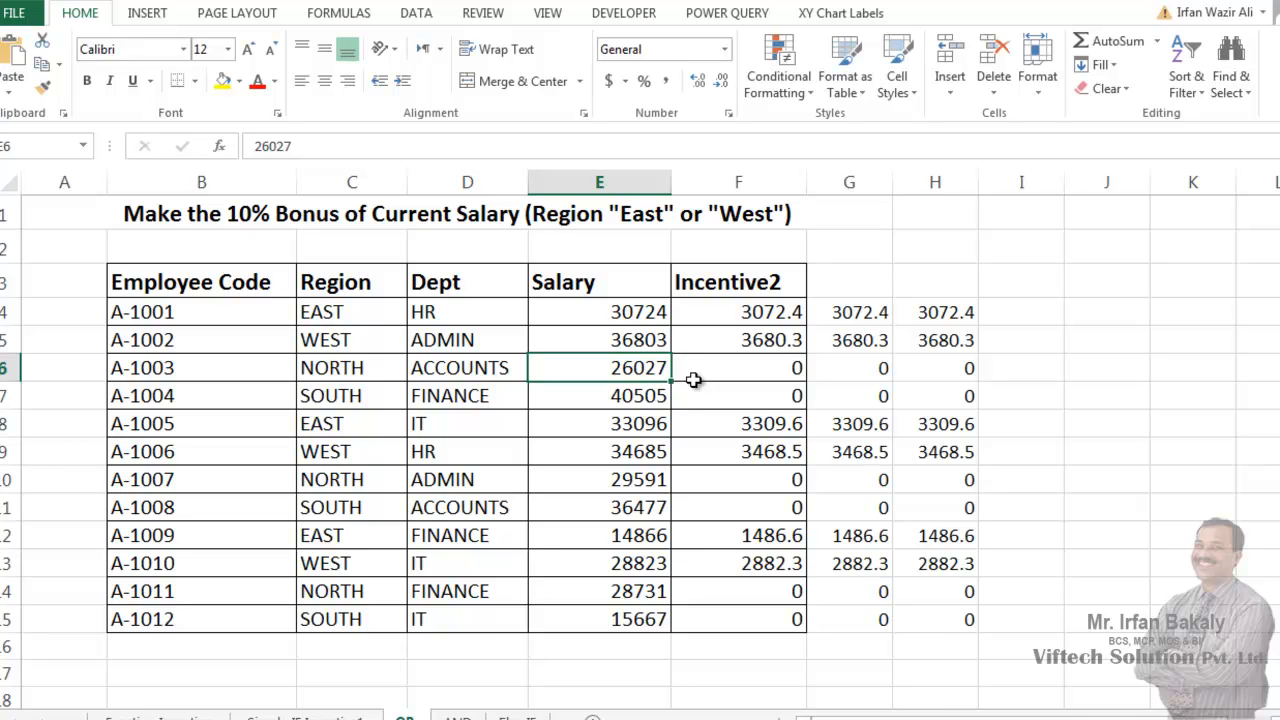
# - Start saving a copy of the workbook with Excel Add-In (*.xlam) as the file type
pyautogui.hotkey('alt', 'f')
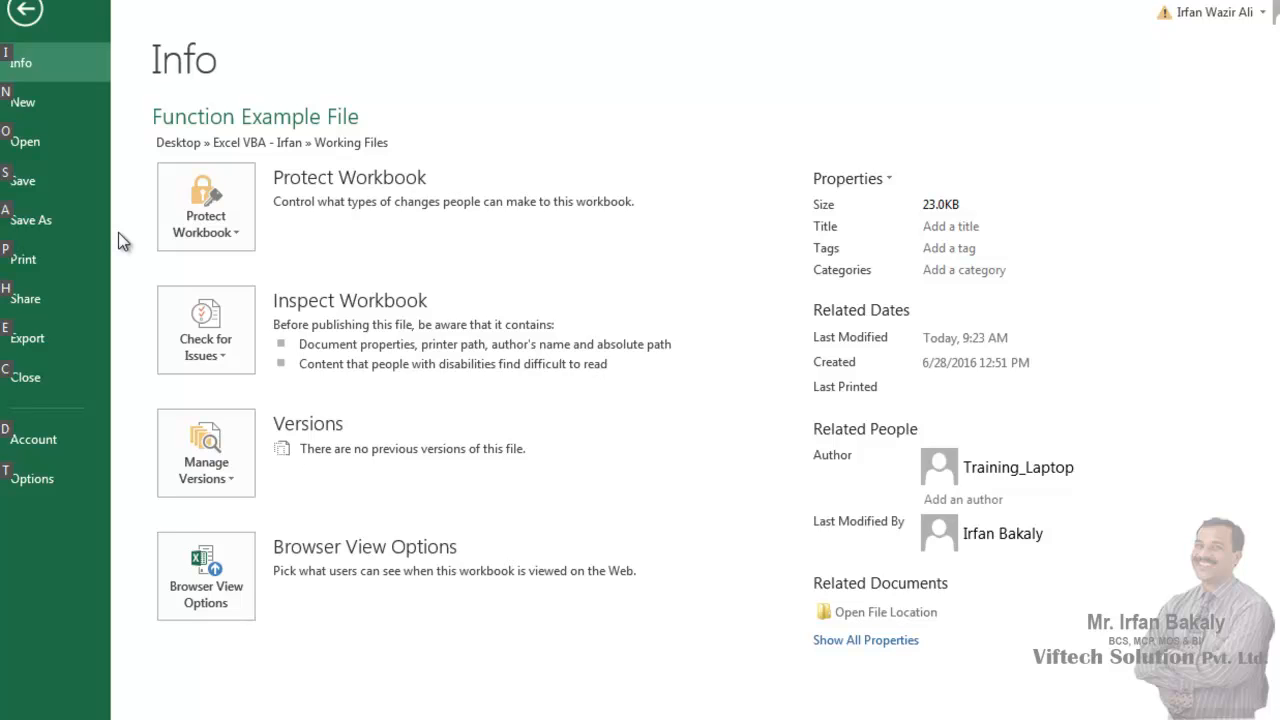
pyautogui.click(45, 232)
pyautogui.click(534, 612)
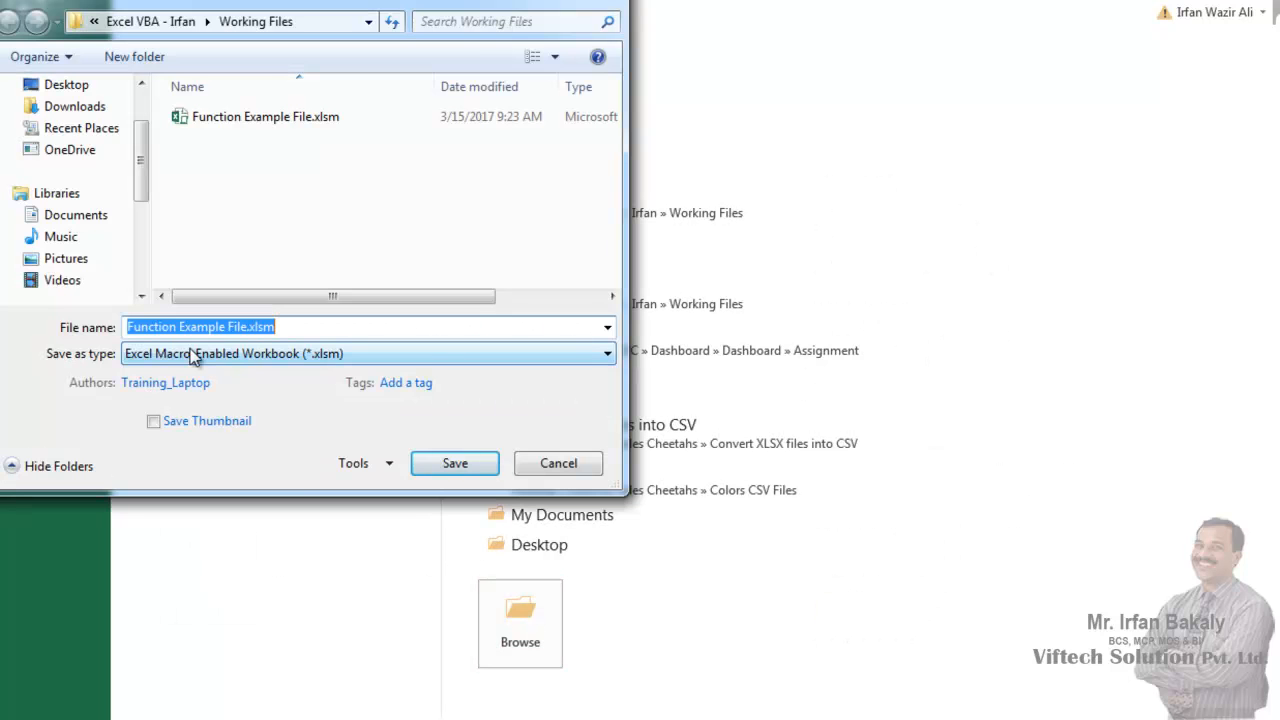
pyautogui.click(83, 353)
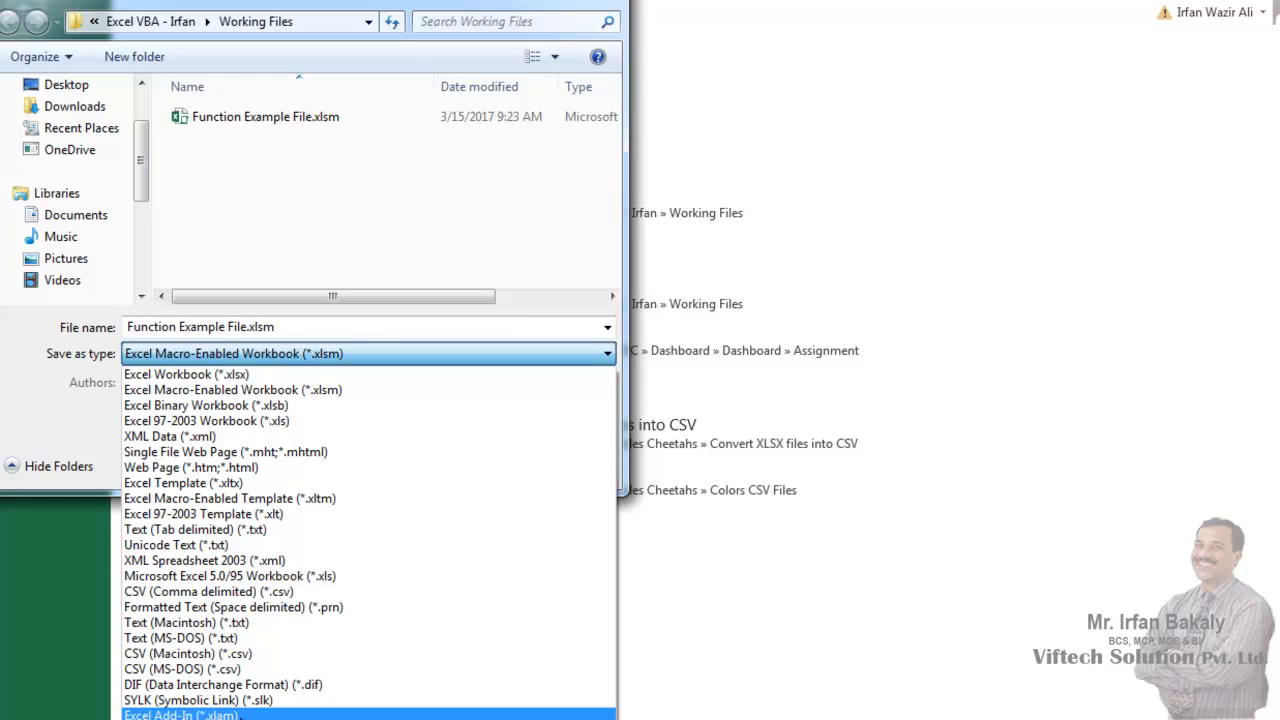
pyautogui.click(238, 715)
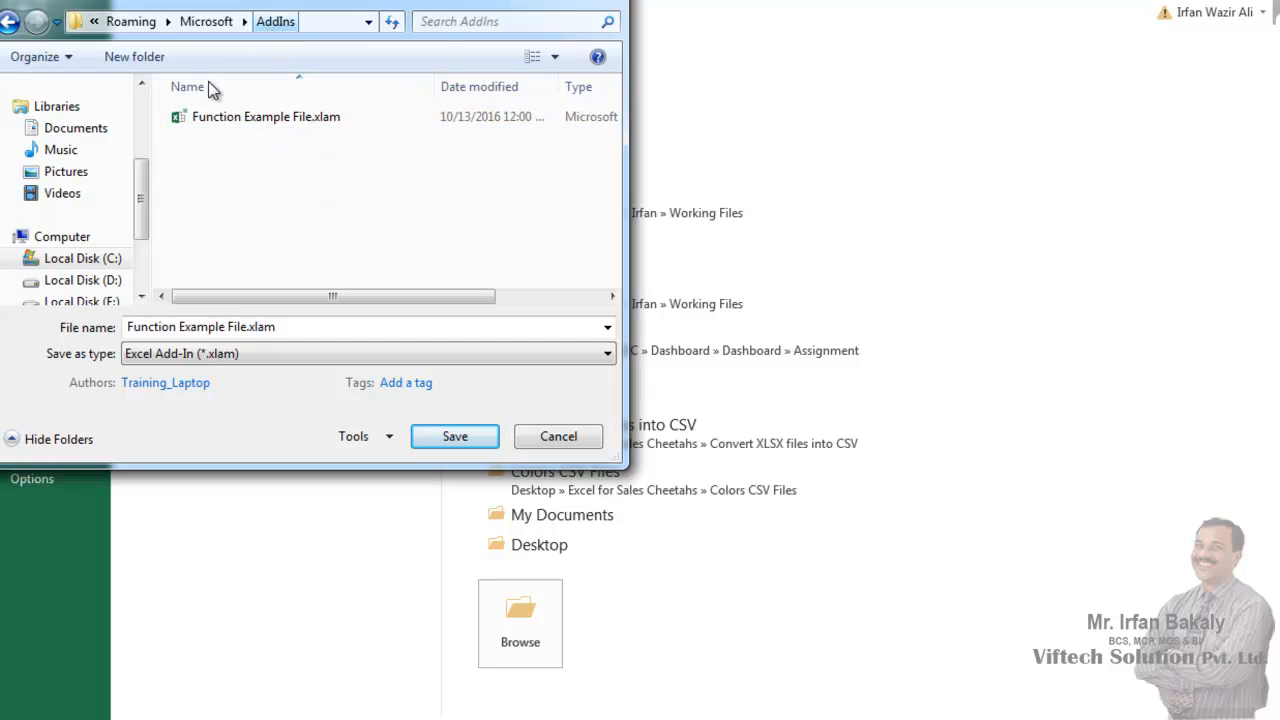
# - Save the add-in as Function Example File.xlam in the Excel VBA folder on the Desktop
pyautogui.moveTo(144, 183); pyautogui.dragTo(143, 118)
pyautogui.click(100, 159)
pyautogui.click(284, 185)
pyautogui.scroll(-1, 250, 188)
pyautogui.scroll(-1, 250, 188)
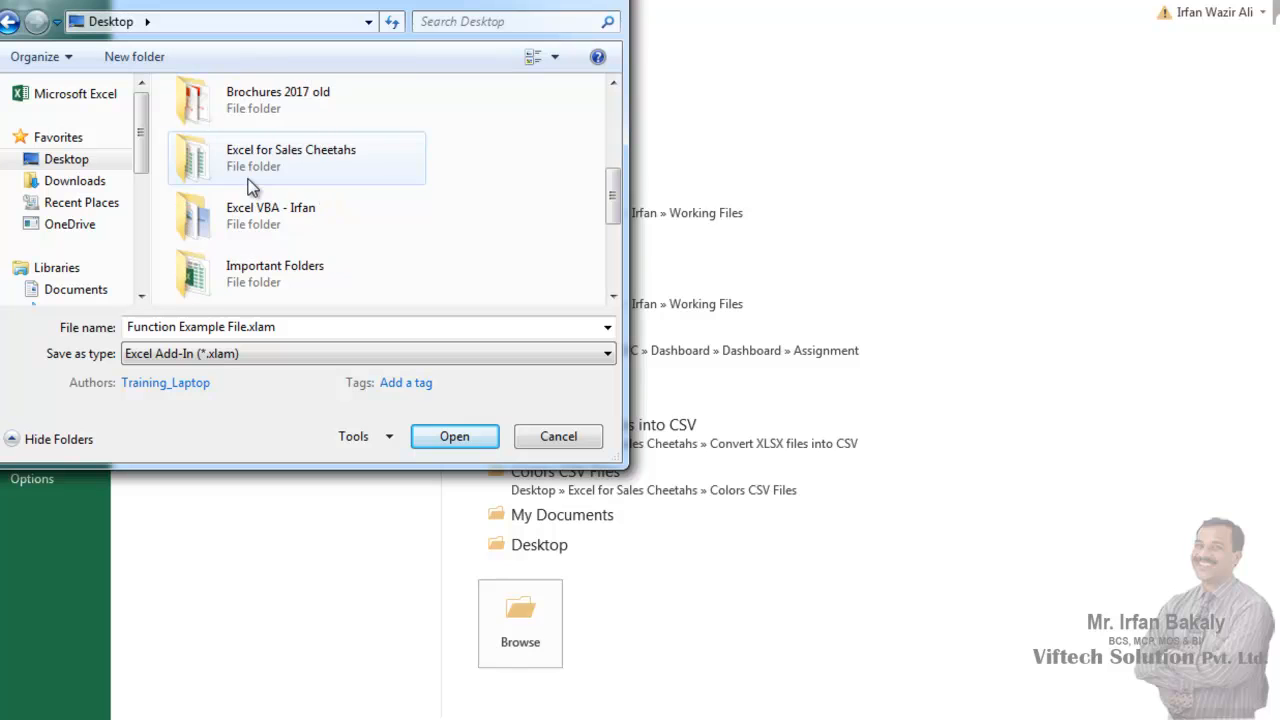
pyautogui.doubleClick(202, 228)
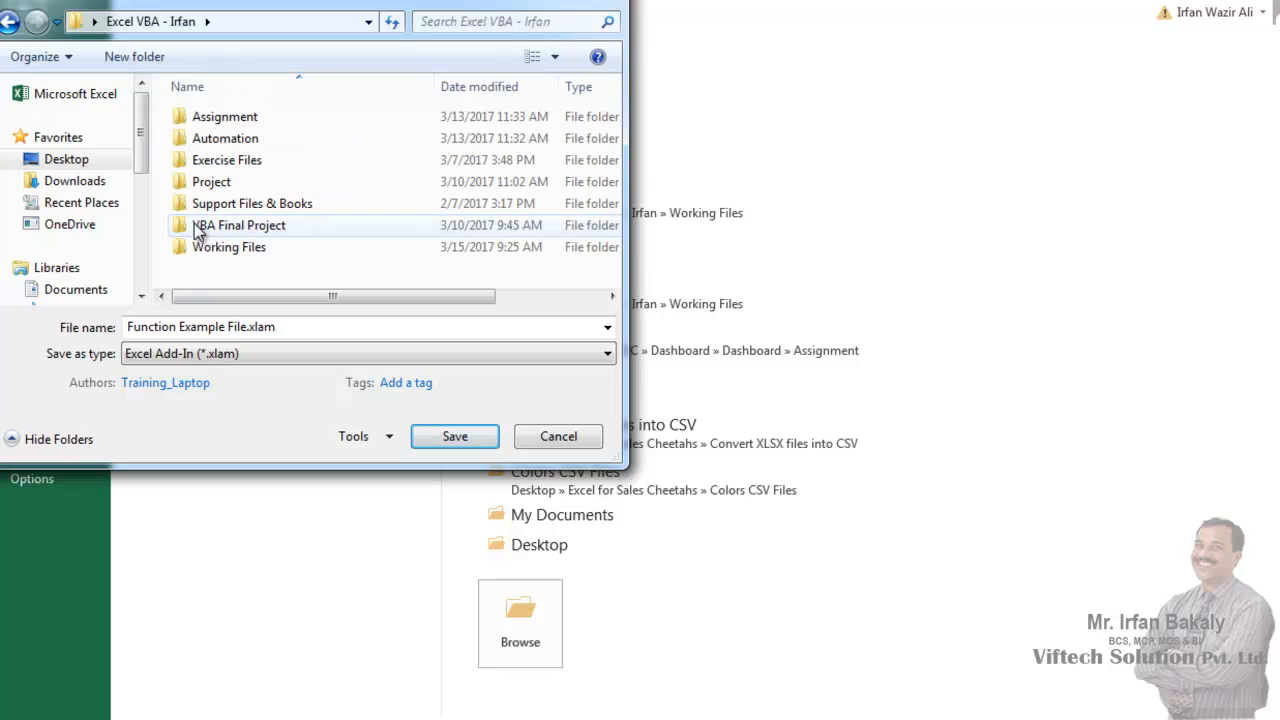
pyautogui.click(309, 326)
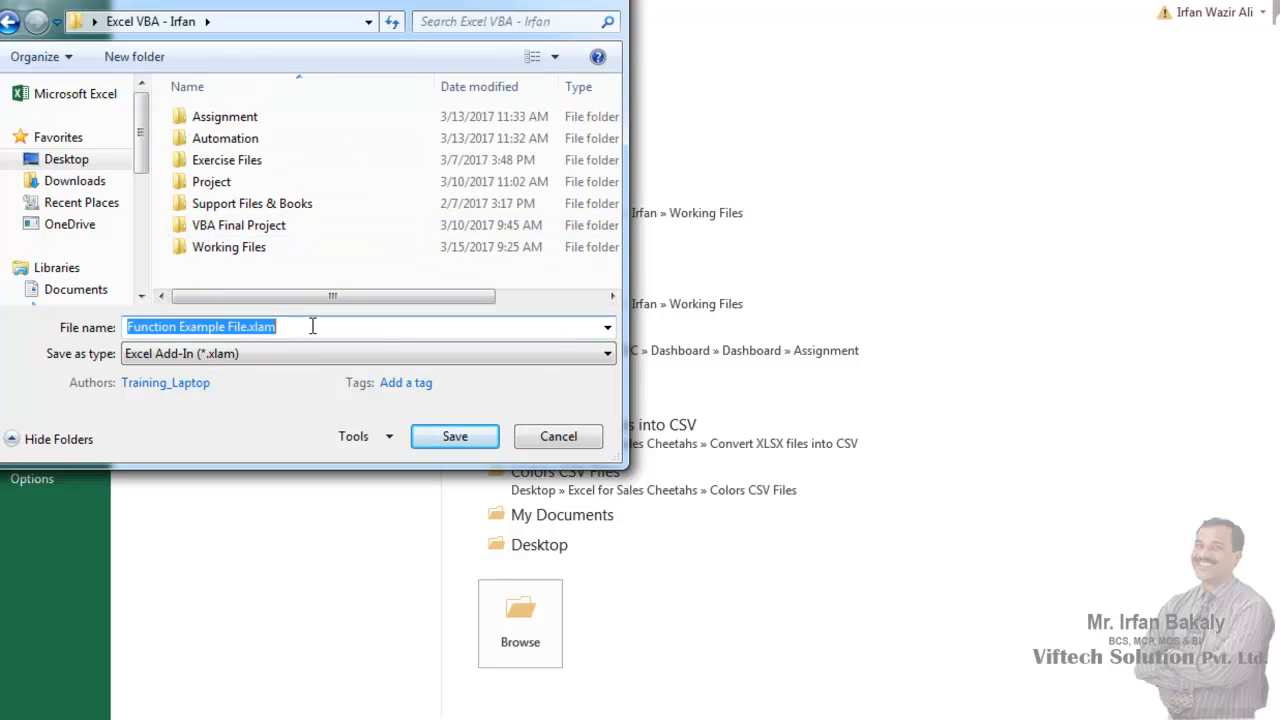
pyautogui.click(449, 436)
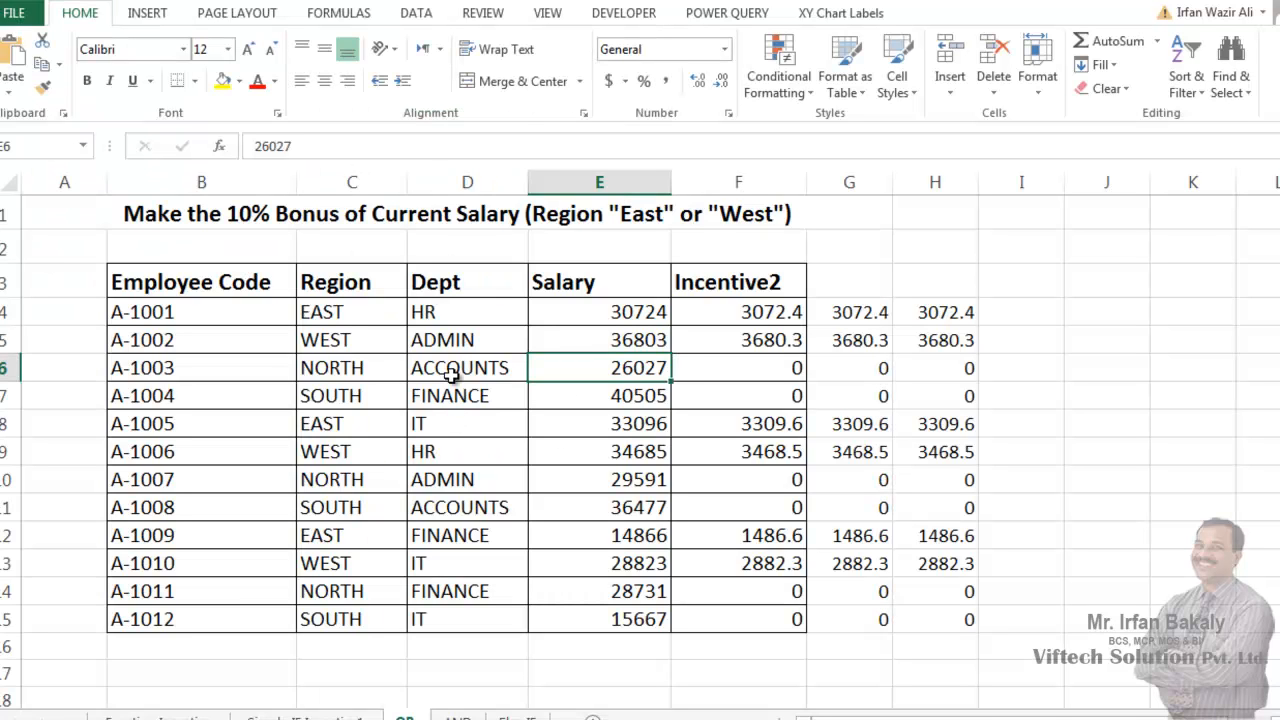
# - Close the source workbook, saving its changes as Copy of Function Example File.xlsm in the Working Files folder
pyautogui.click(452, 372)
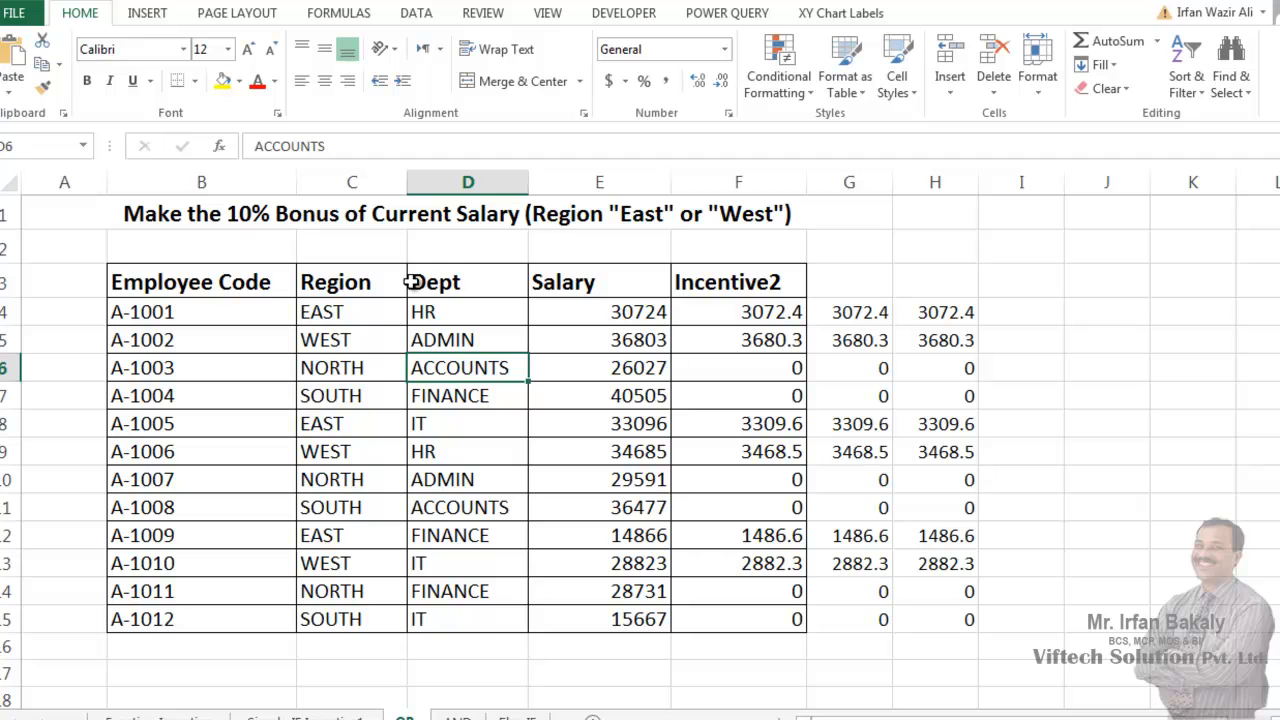
pyautogui.hotkey('alt', 'F4')
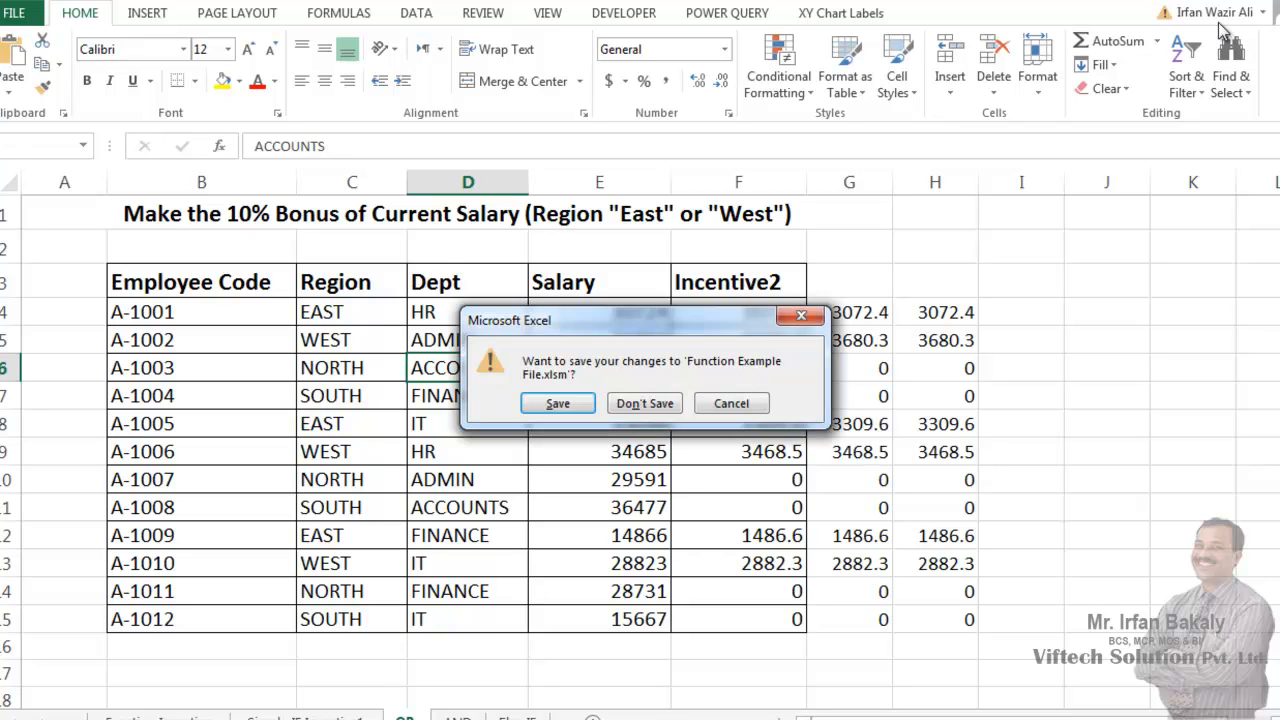
pyautogui.click(567, 411)
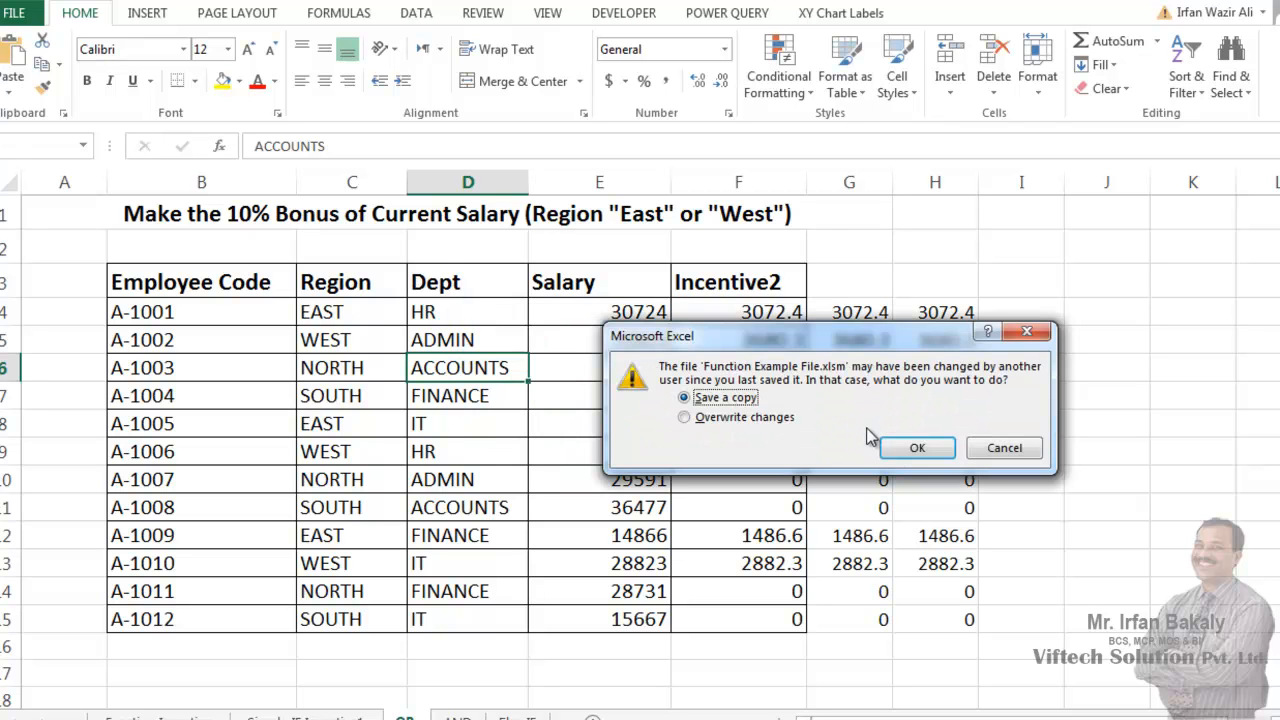
pyautogui.click(917, 450)
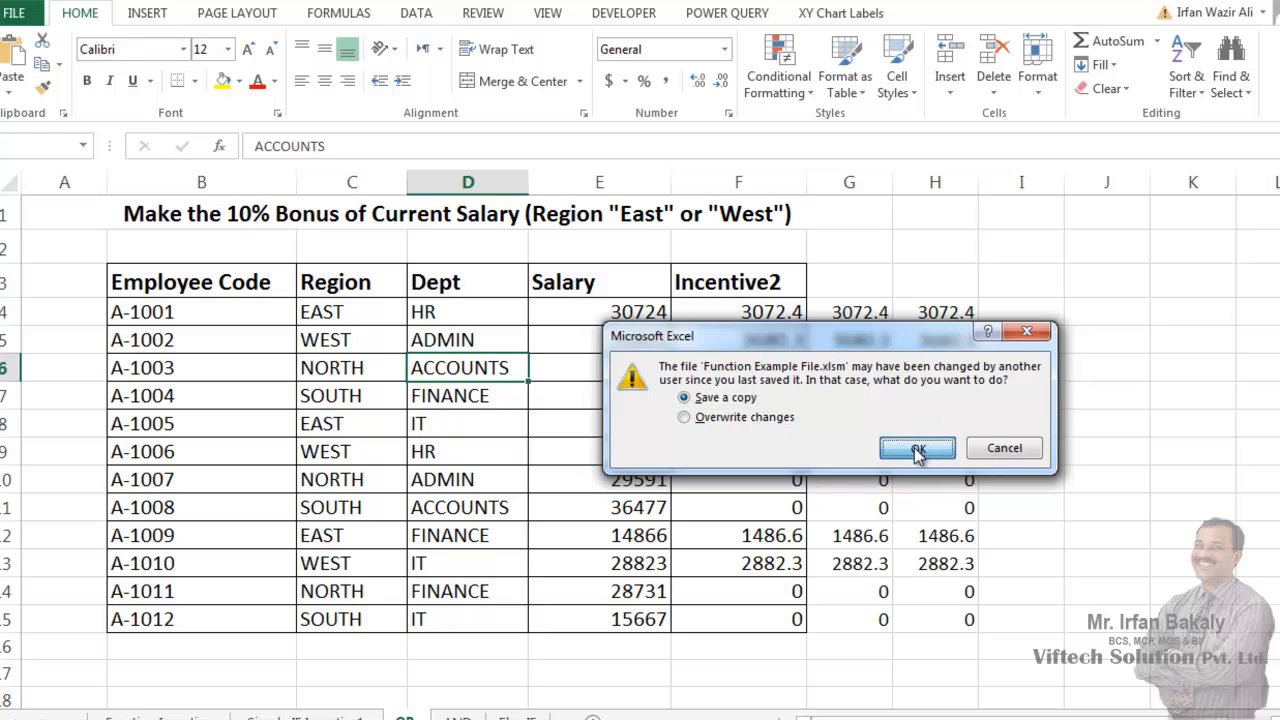
pyautogui.click(1008, 450)
pyautogui.click(550, 412)
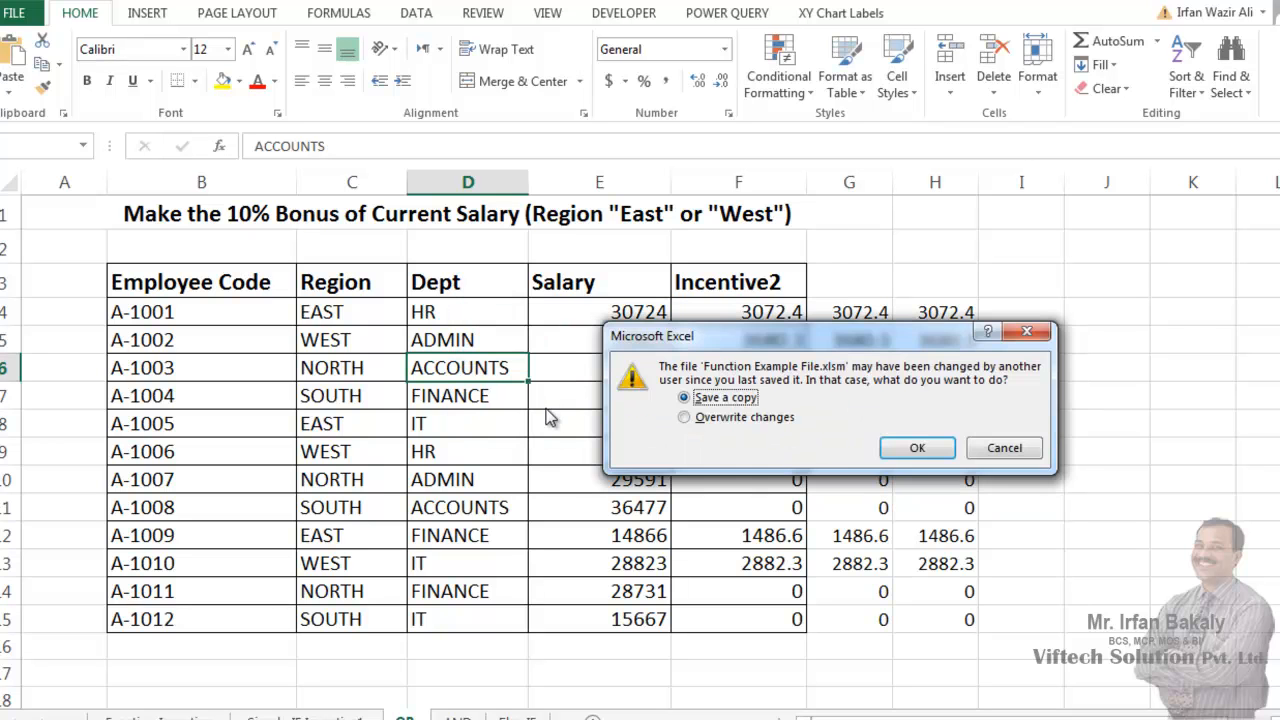
pyautogui.click(917, 448)
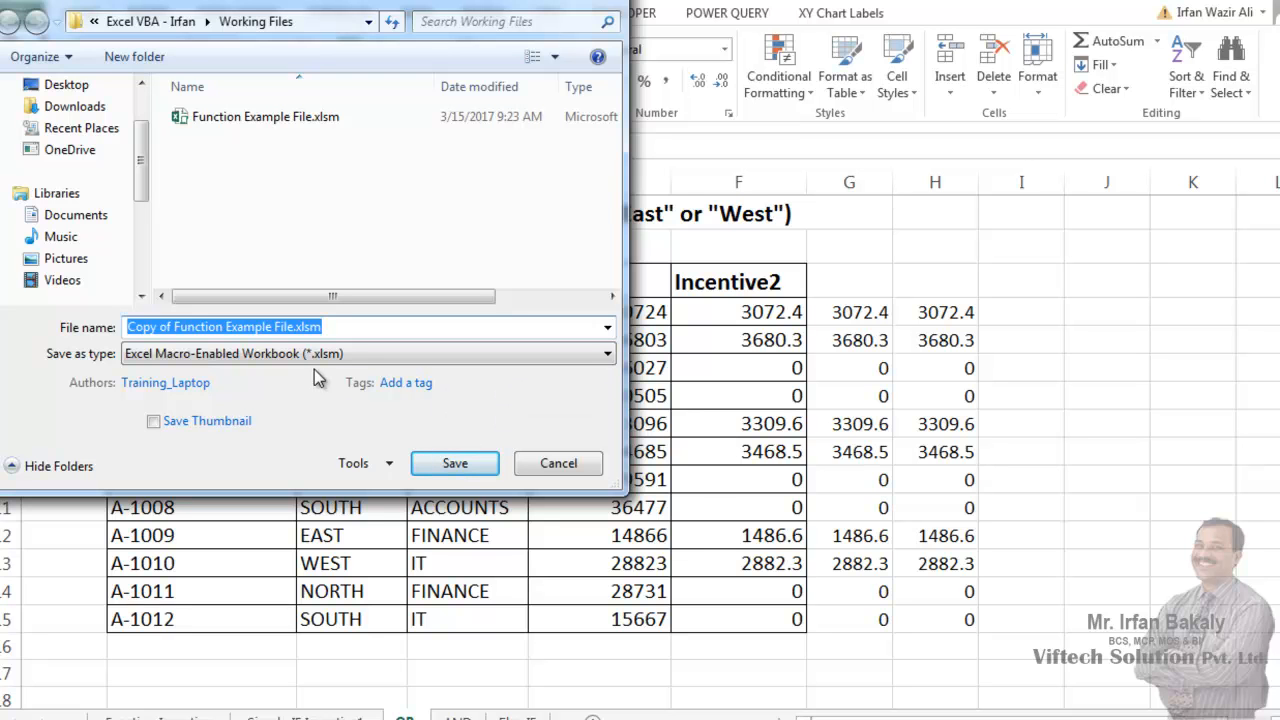
pyautogui.click(452, 463)
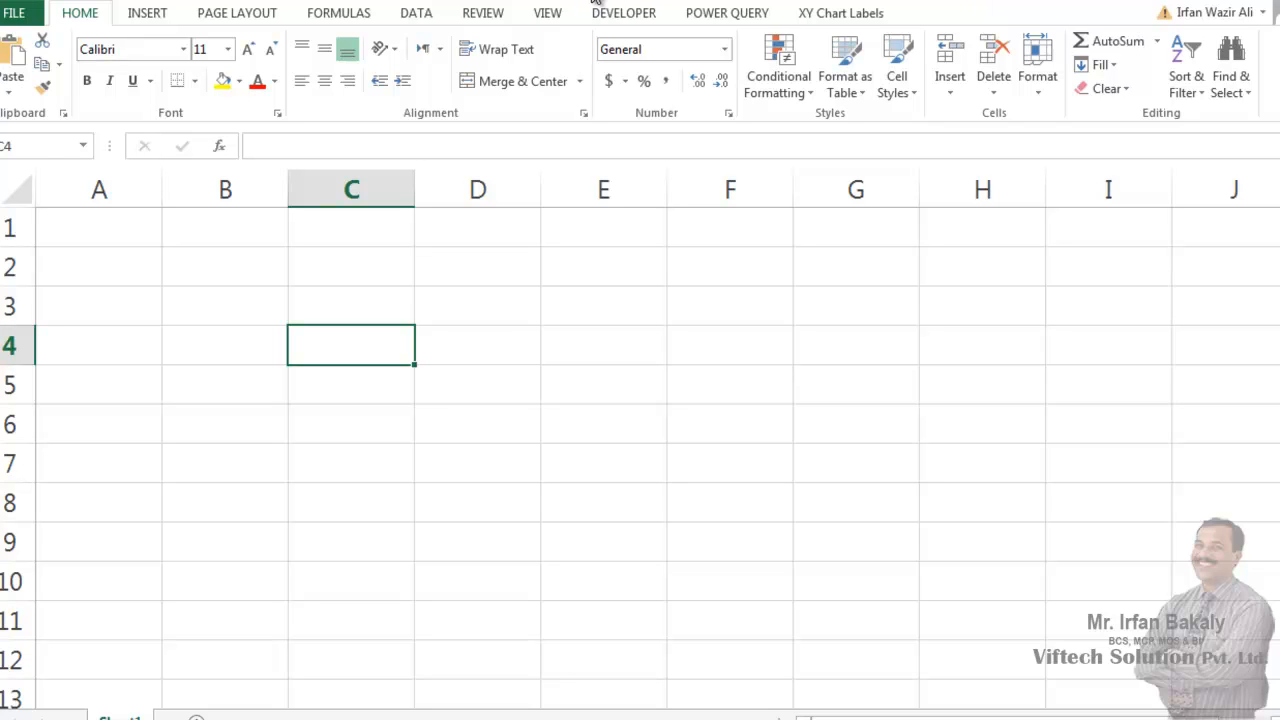
# - Check cell C4's formula suggestions for "in" and the User Defined function category for the incentive functions
pyautogui.write('=in')
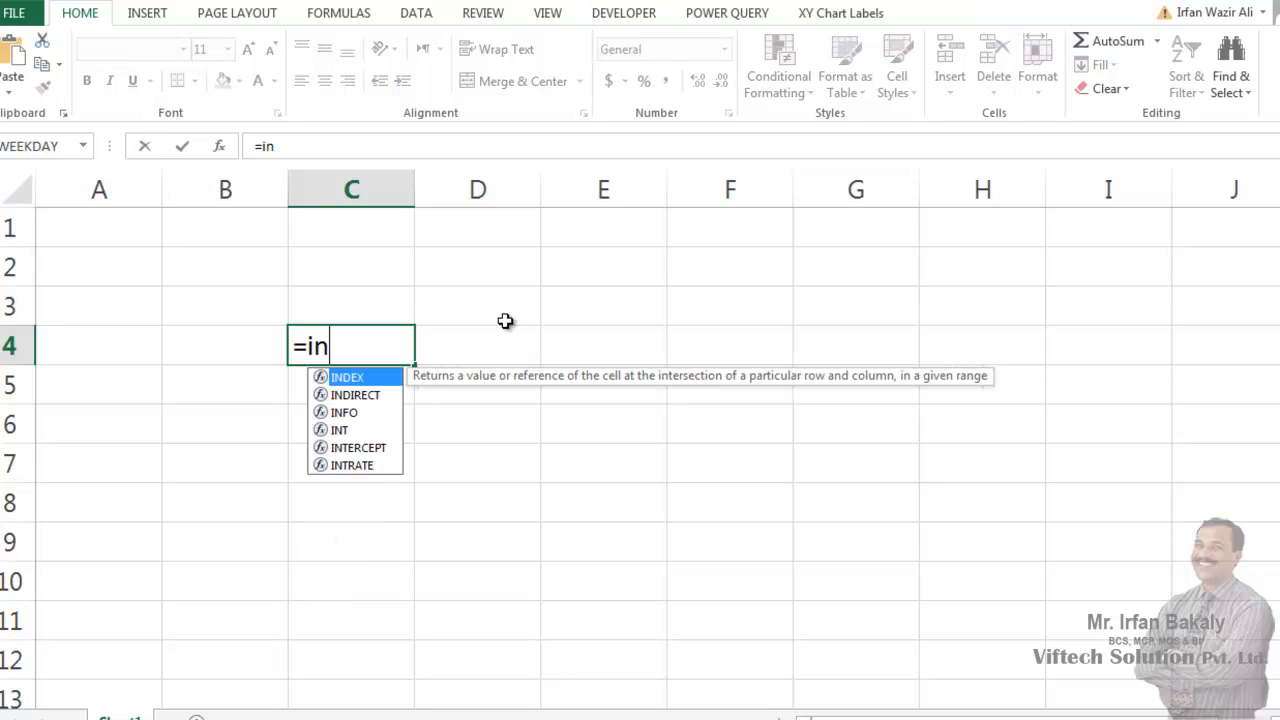
pyautogui.write('c')
pyautogui.press('BackSpace')
pyautogui.press('Escape')
pyautogui.press('Escape')
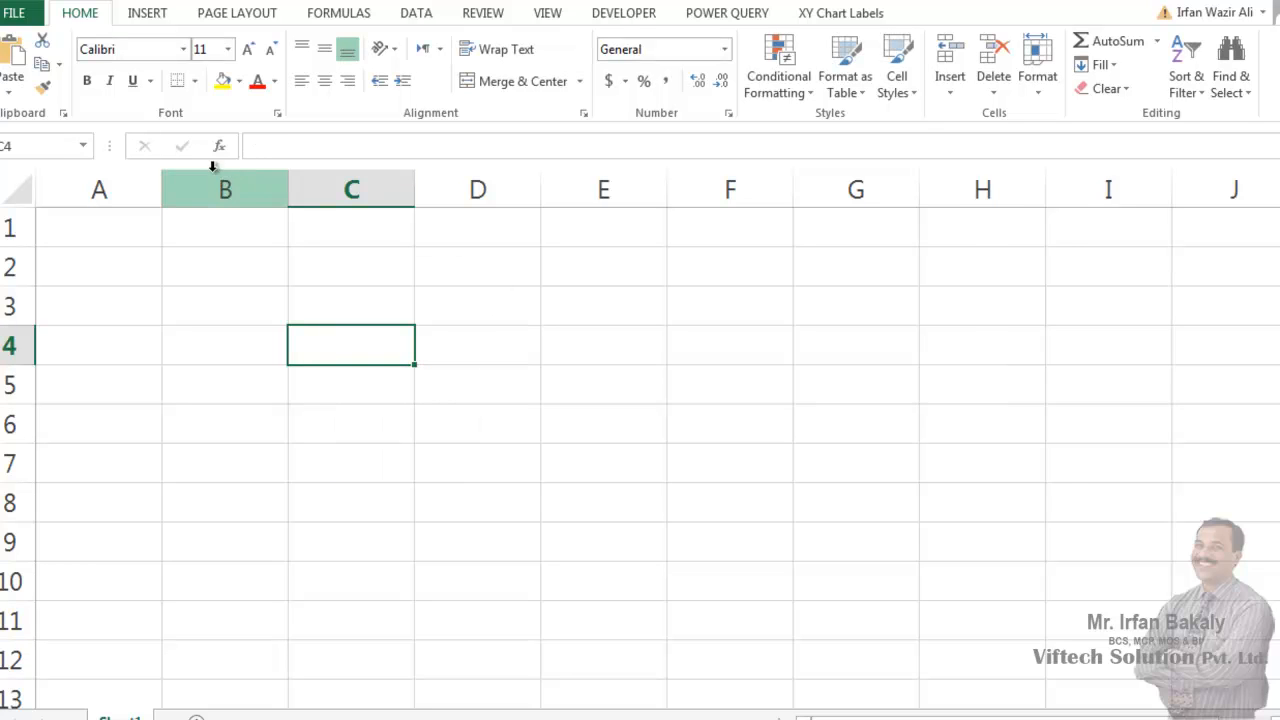
pyautogui.click(219, 147)
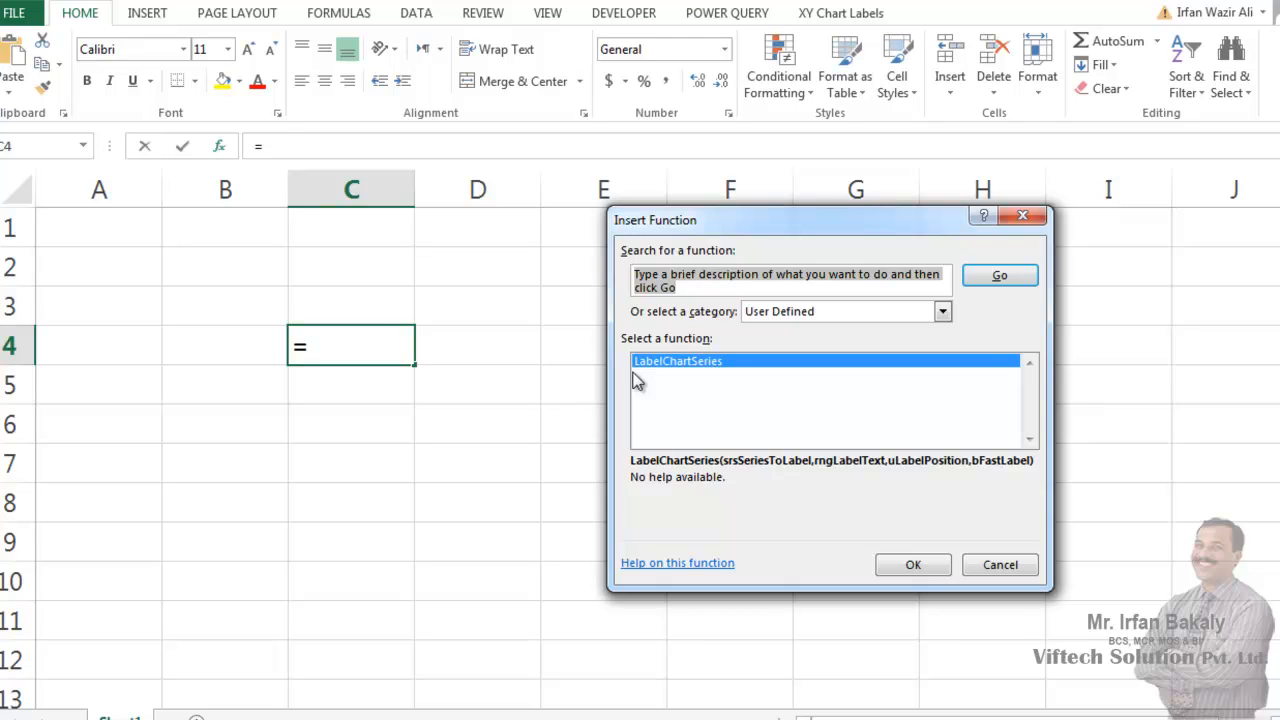
pyautogui.press('Escape')
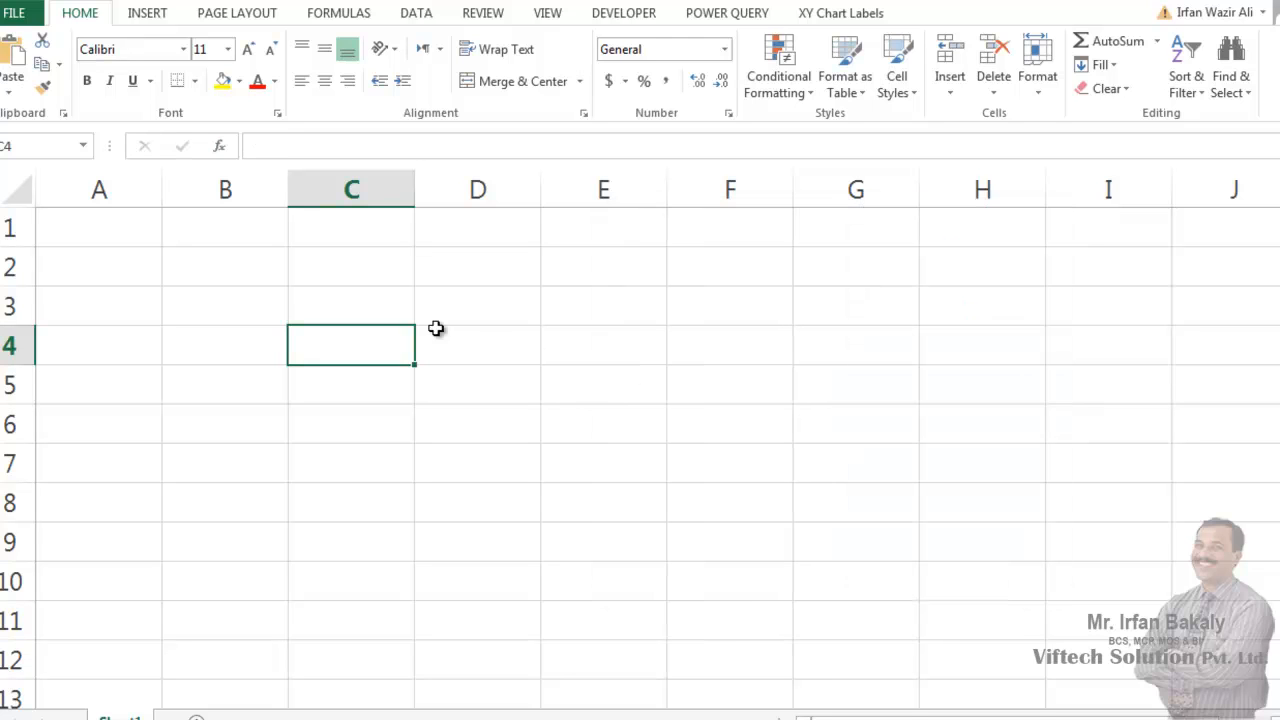
# - Select cell C3 and open the list of available Excel add-ins from the program options
pyautogui.click(357, 306)
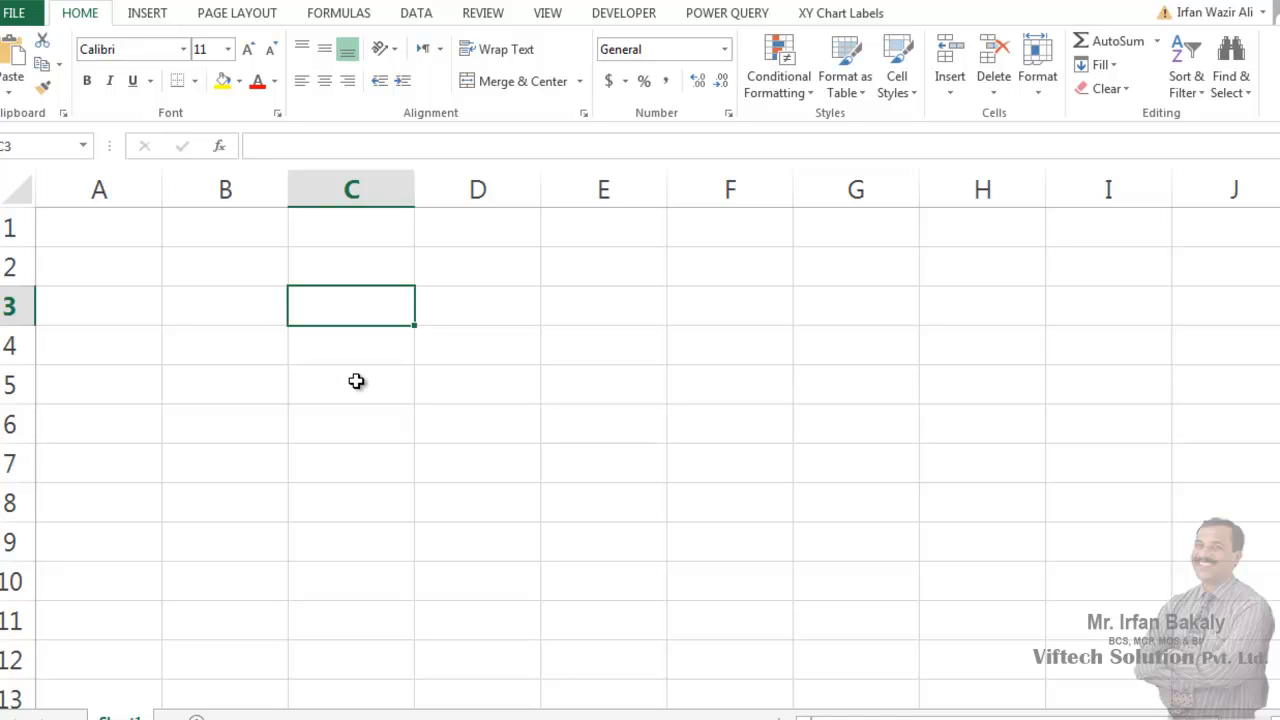
pyautogui.click(15, 13)
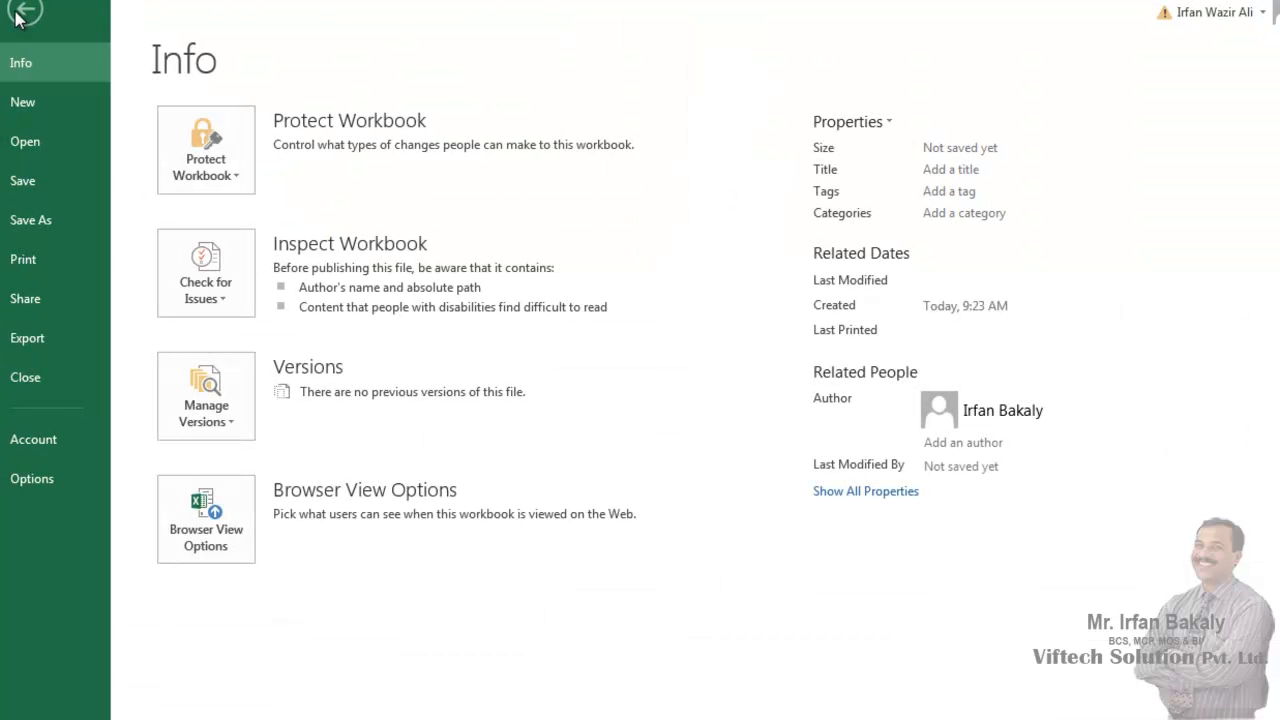
pyautogui.click(30, 480)
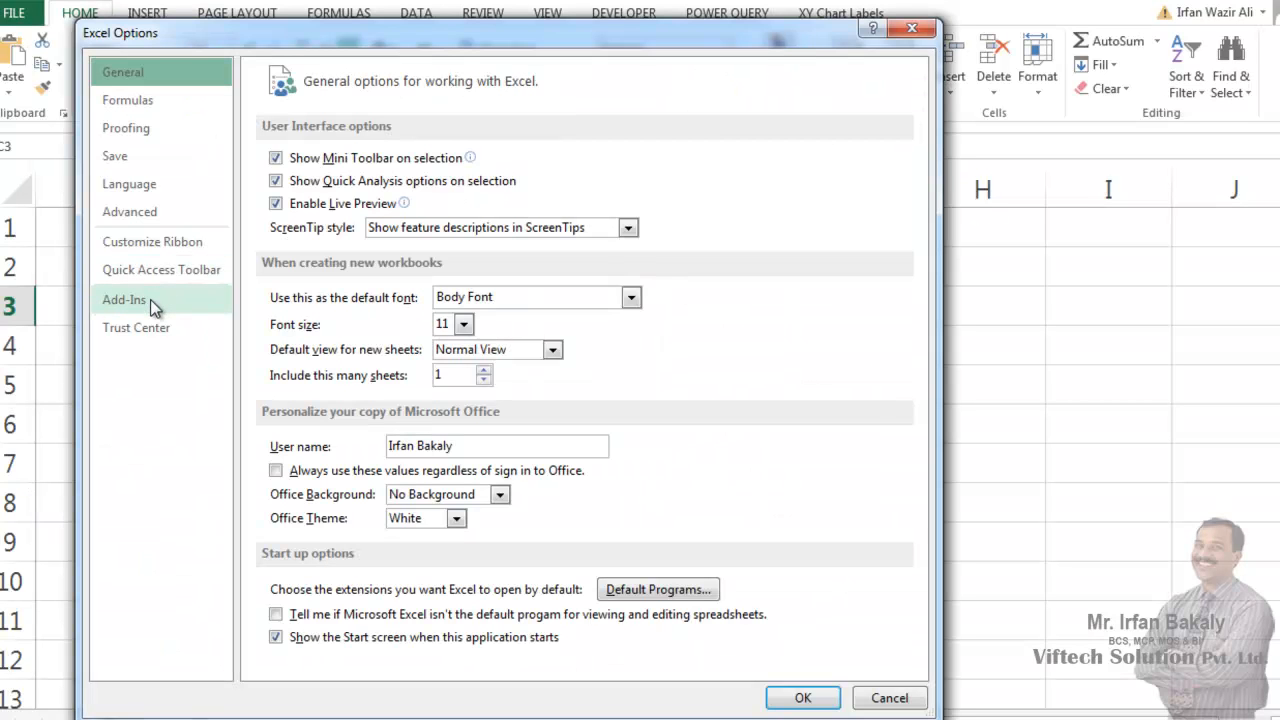
pyautogui.click(150, 299)
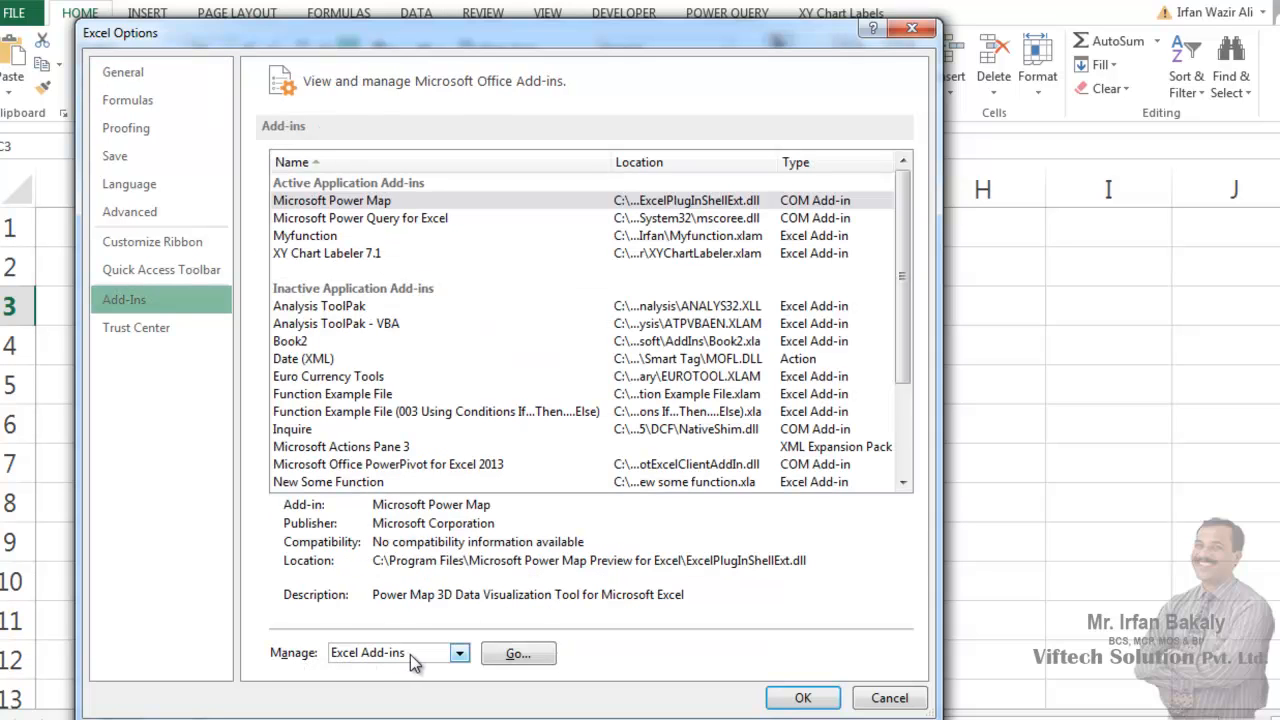
pyautogui.click(516, 655)
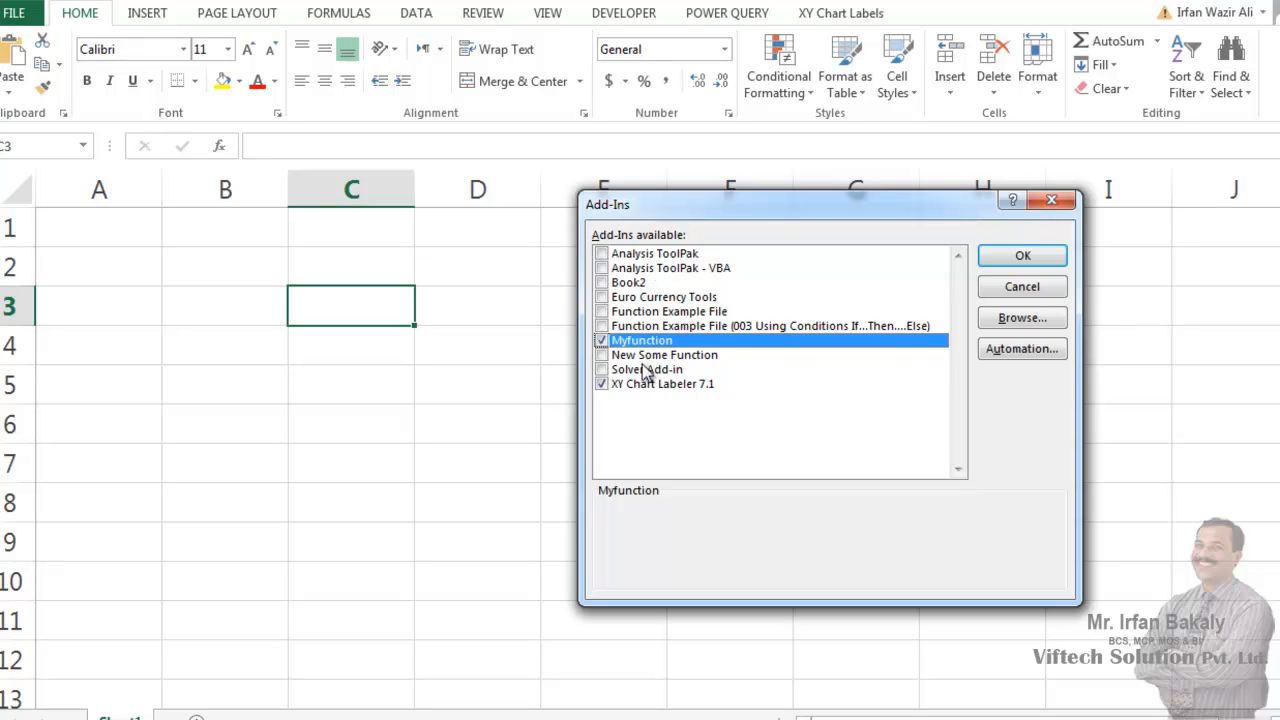
# - Choose Function Example File.xlam from the Desktop's Excel VBA folder as the add-in to load
pyautogui.click(1019, 319)
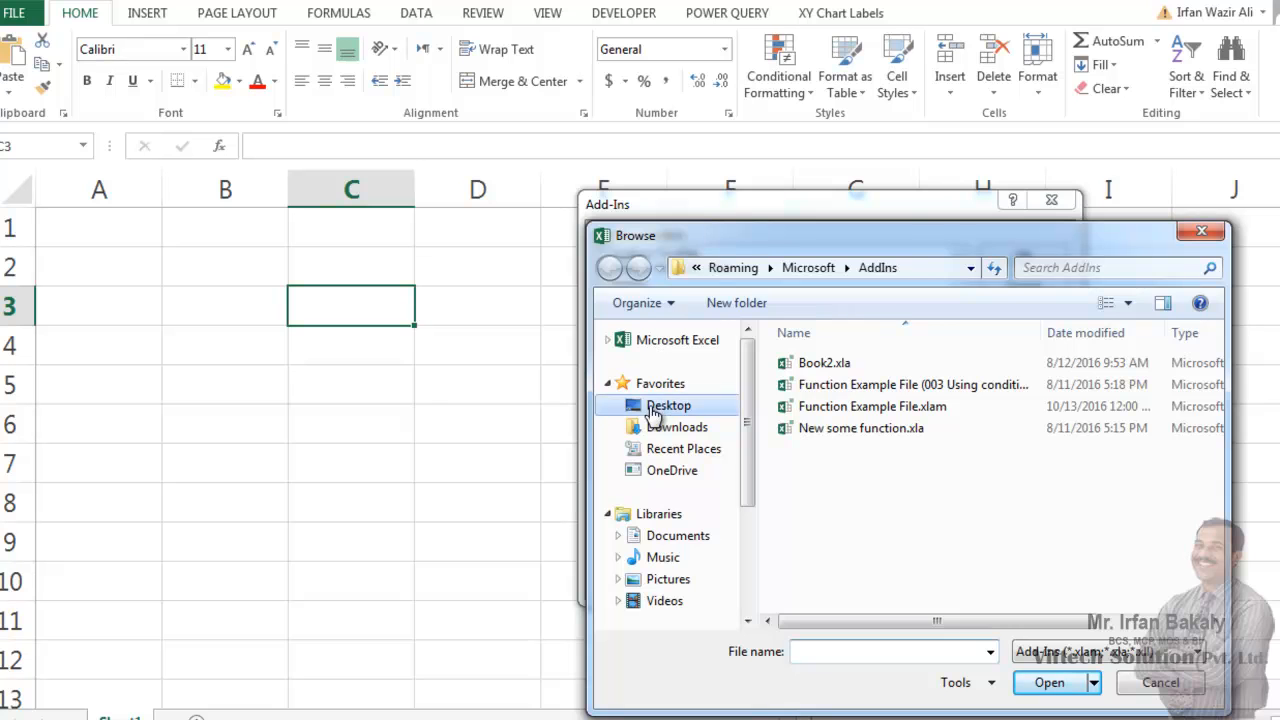
pyautogui.click(652, 413)
pyautogui.scroll(-3, 875, 596)
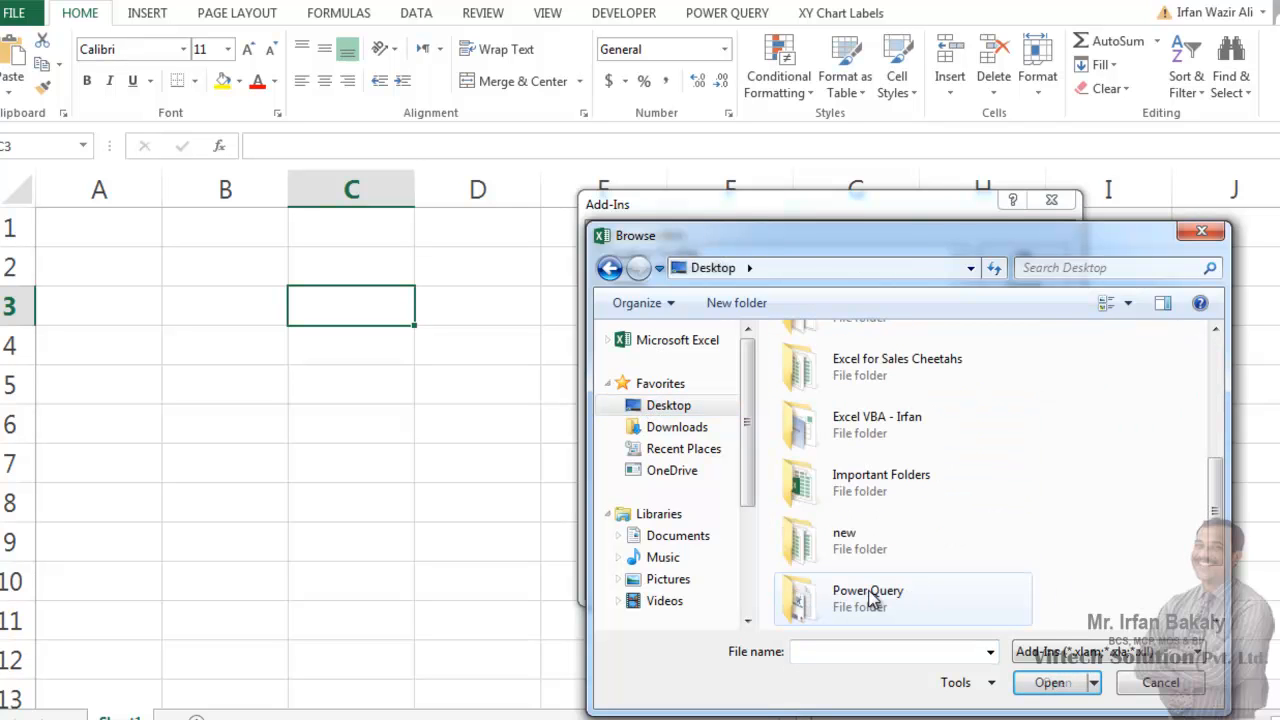
pyautogui.doubleClick(807, 428)
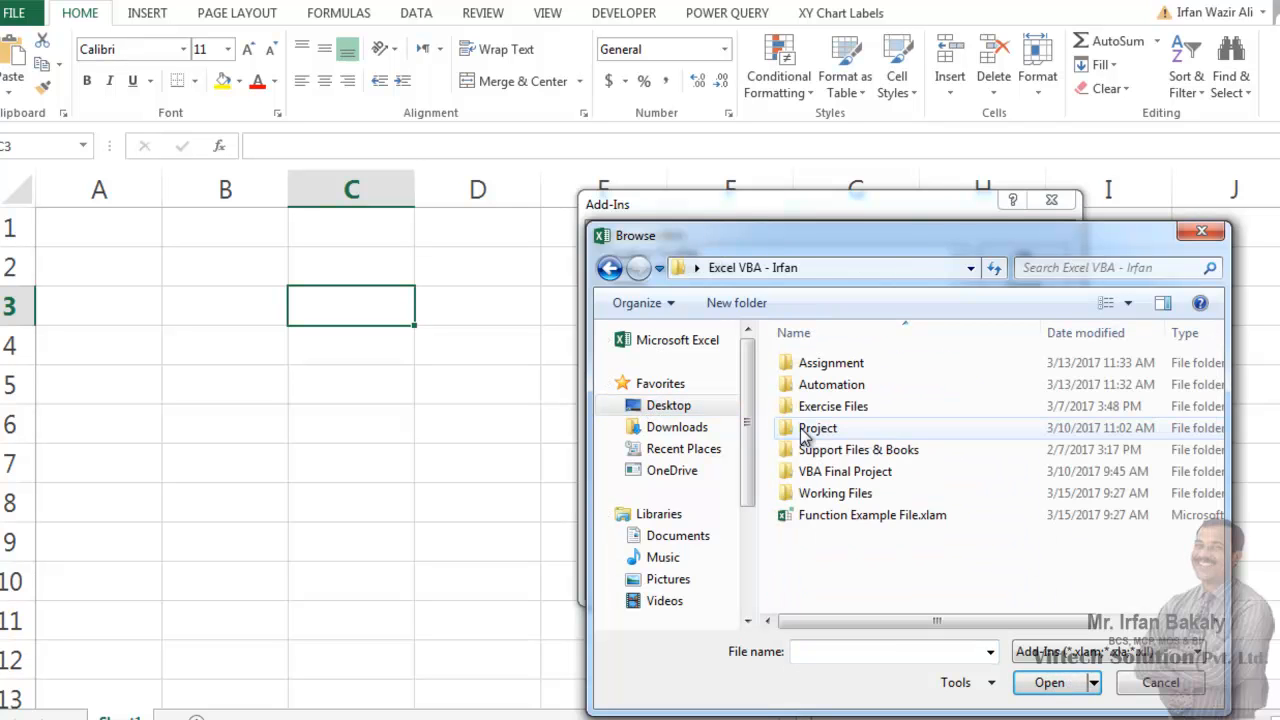
pyautogui.click(800, 522)
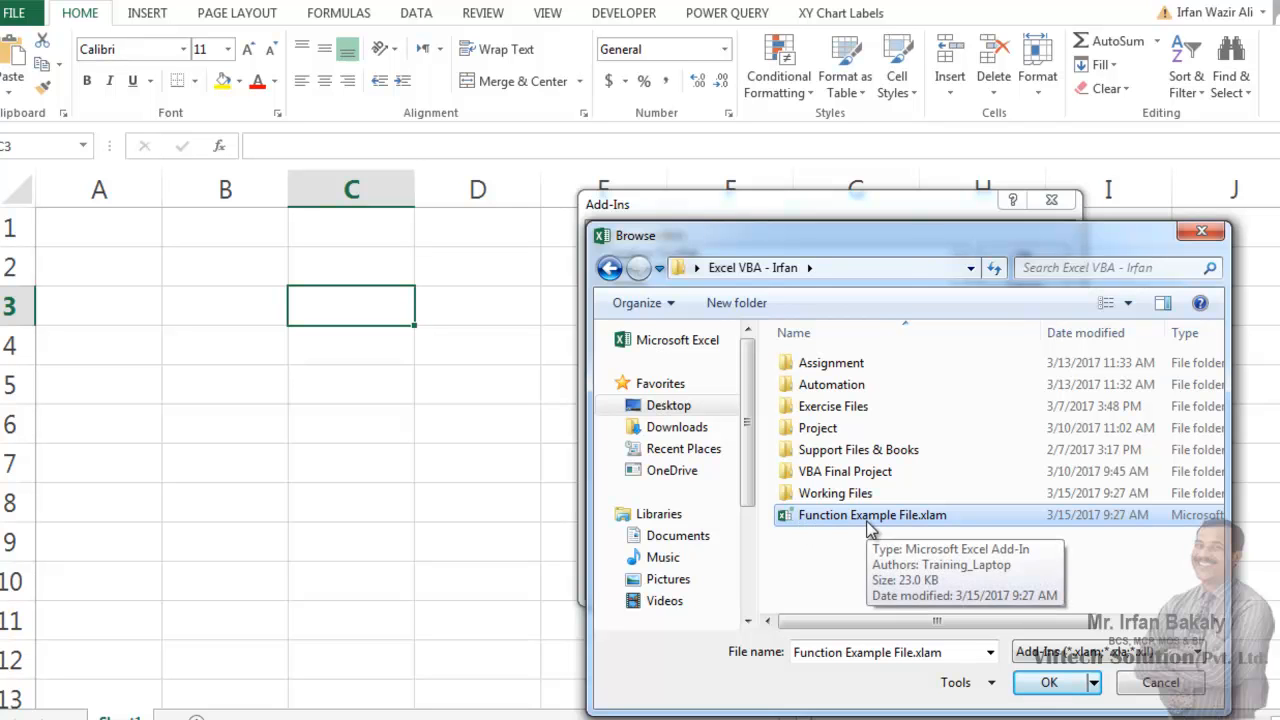
pyautogui.click(1049, 682)
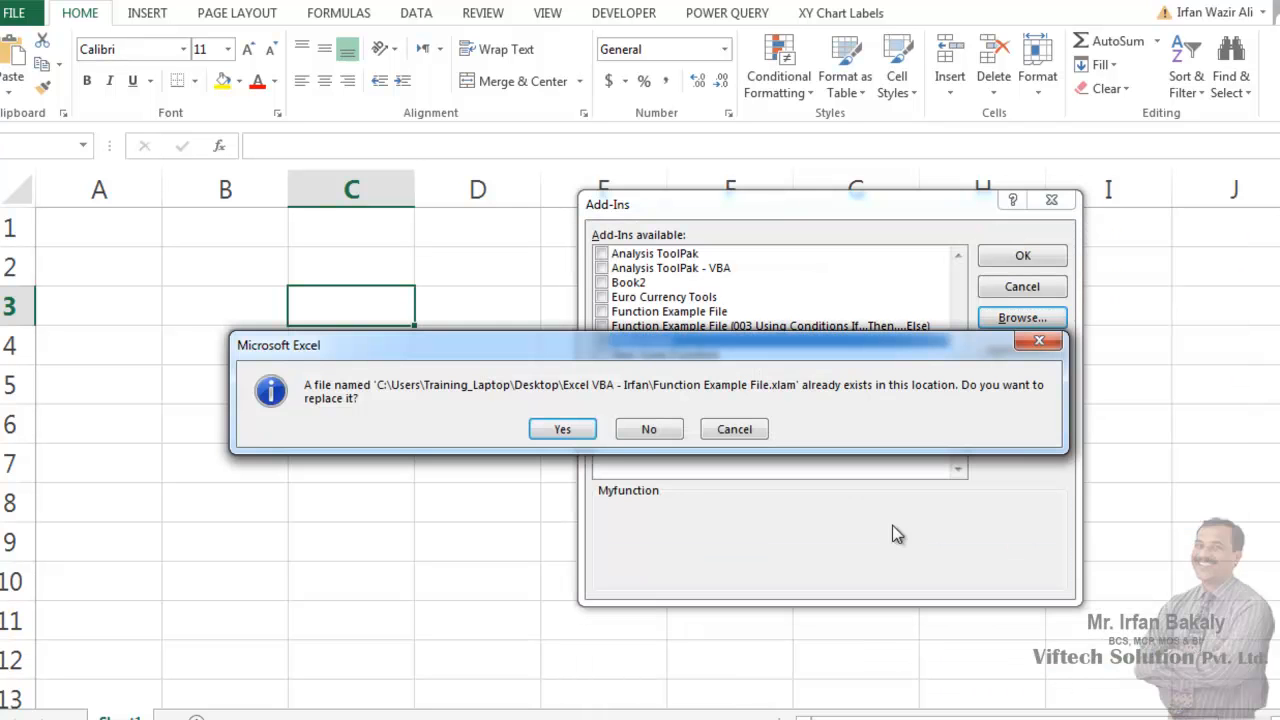
# - Agree to replace the existing add-in file and enable Function Example File among the available add-ins
pyautogui.click(587, 431)
pyautogui.click(598, 415)
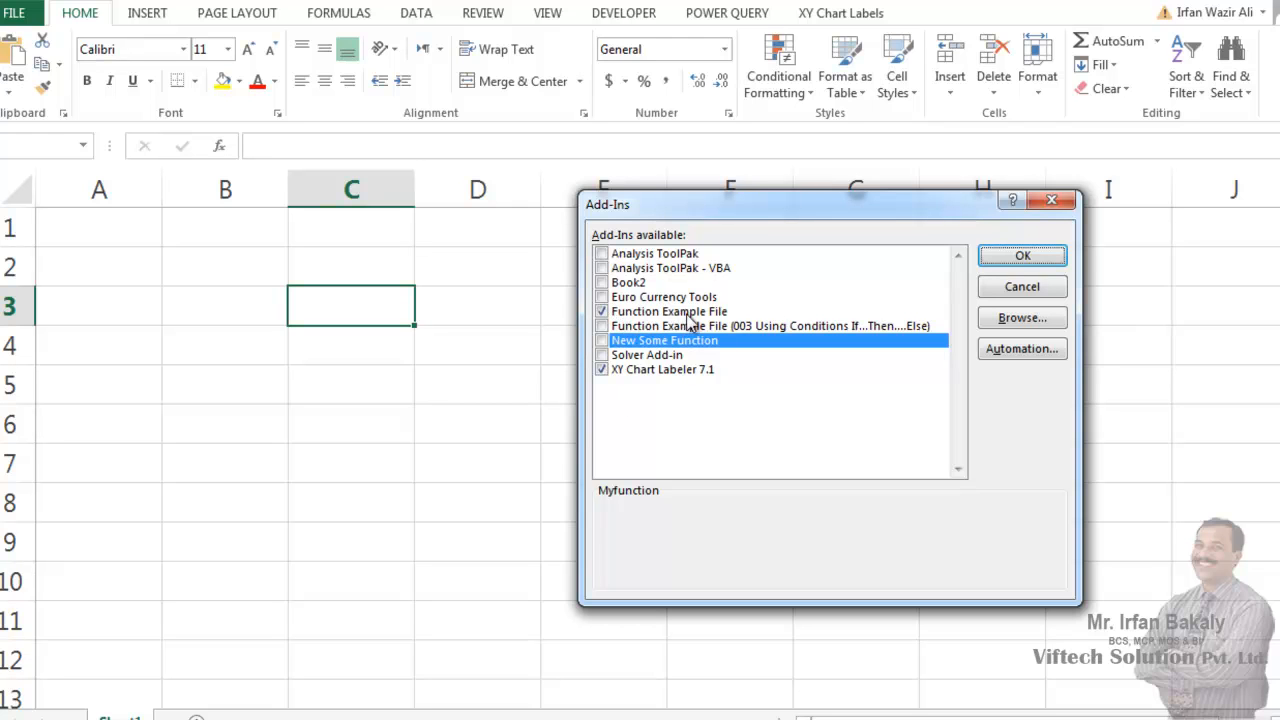
pyautogui.click(603, 312)
pyautogui.click(1018, 258)
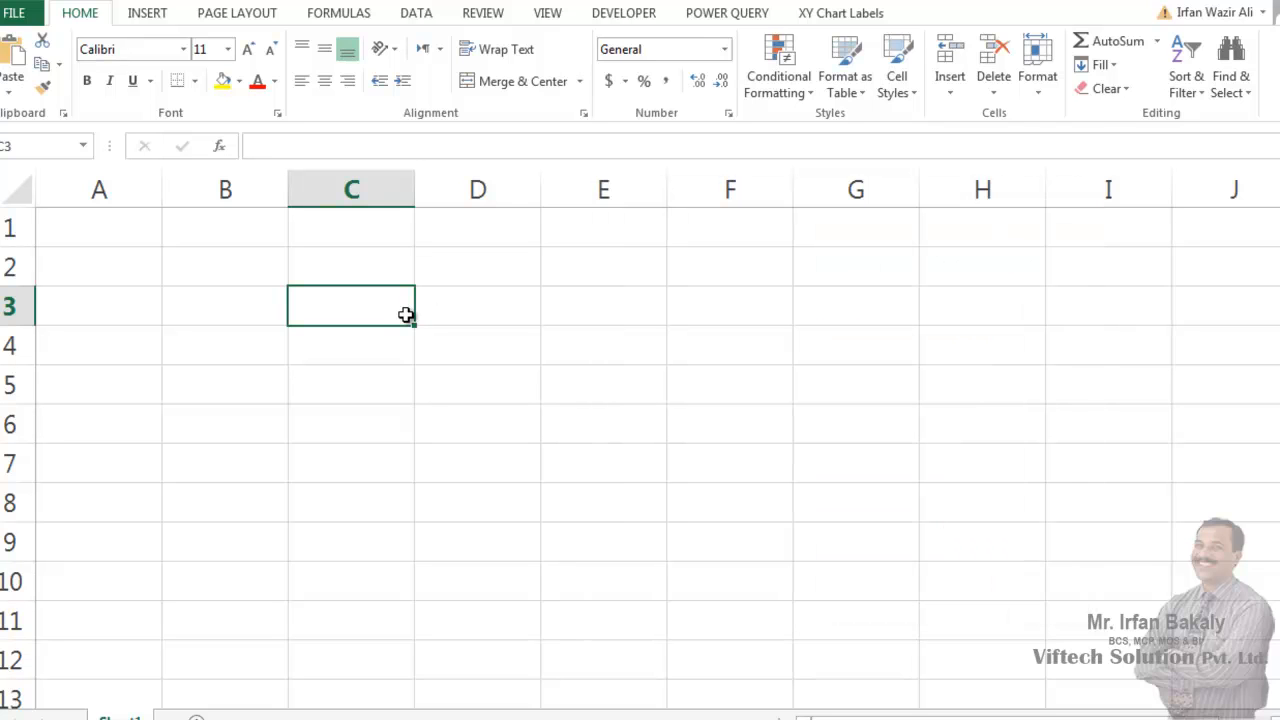
# - Enter a formula in cell C3 that applies the add-in function incentive1 to 40000
pyautogui.write('=in')
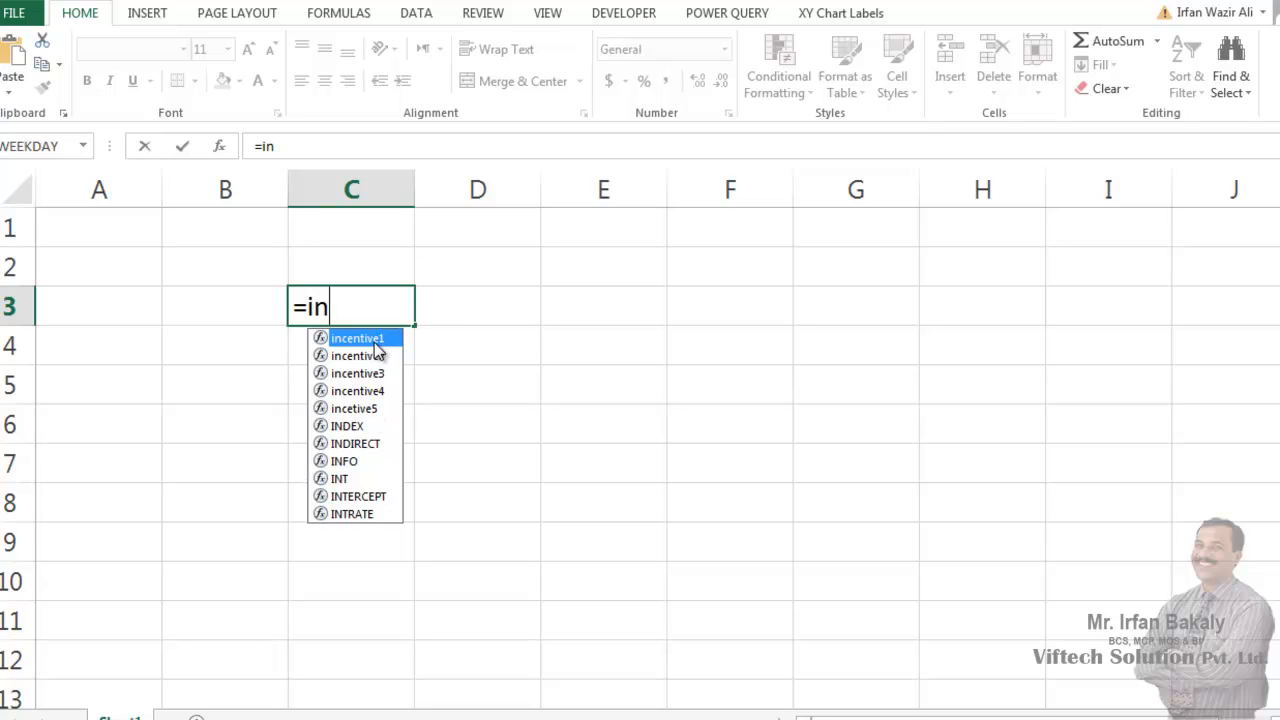
pyautogui.doubleClick(373, 340)
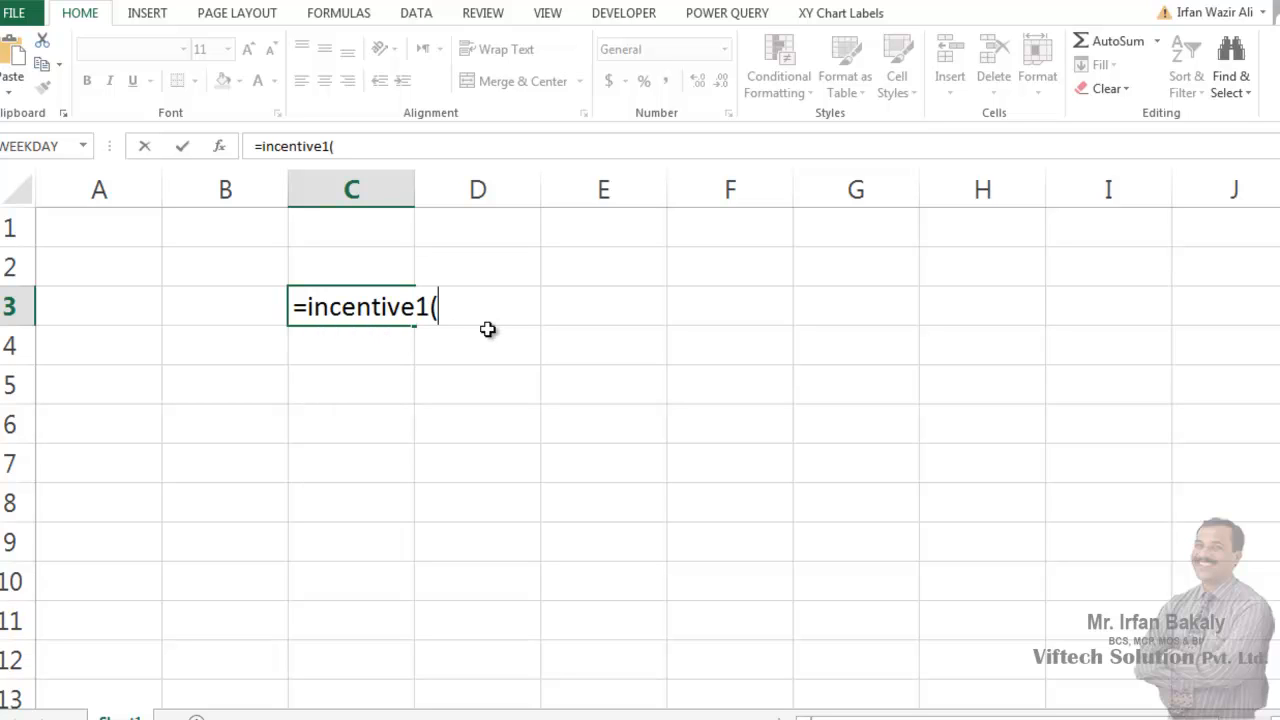
pyautogui.write('40000')
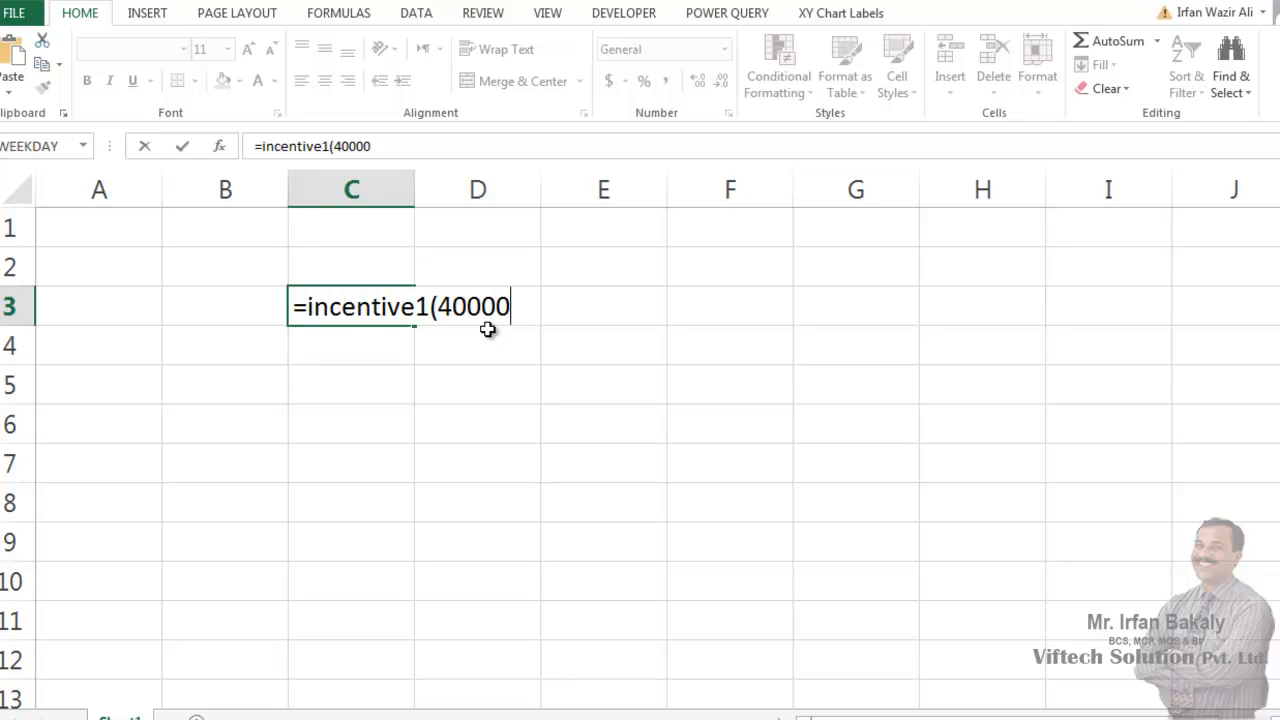
pyautogui.press('Return')
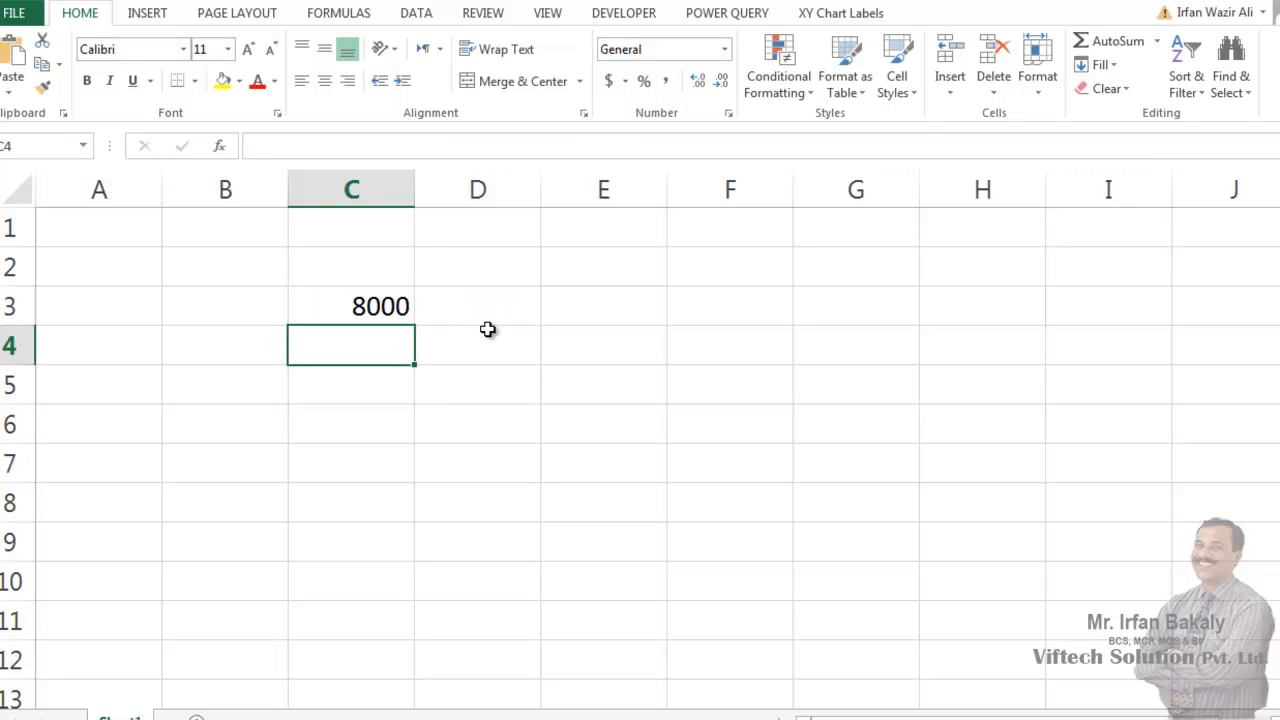
# - Inspect the formula in cell C3 and the User Defined functions offered for cell D5, without inserting one
pyautogui.click(390, 303)
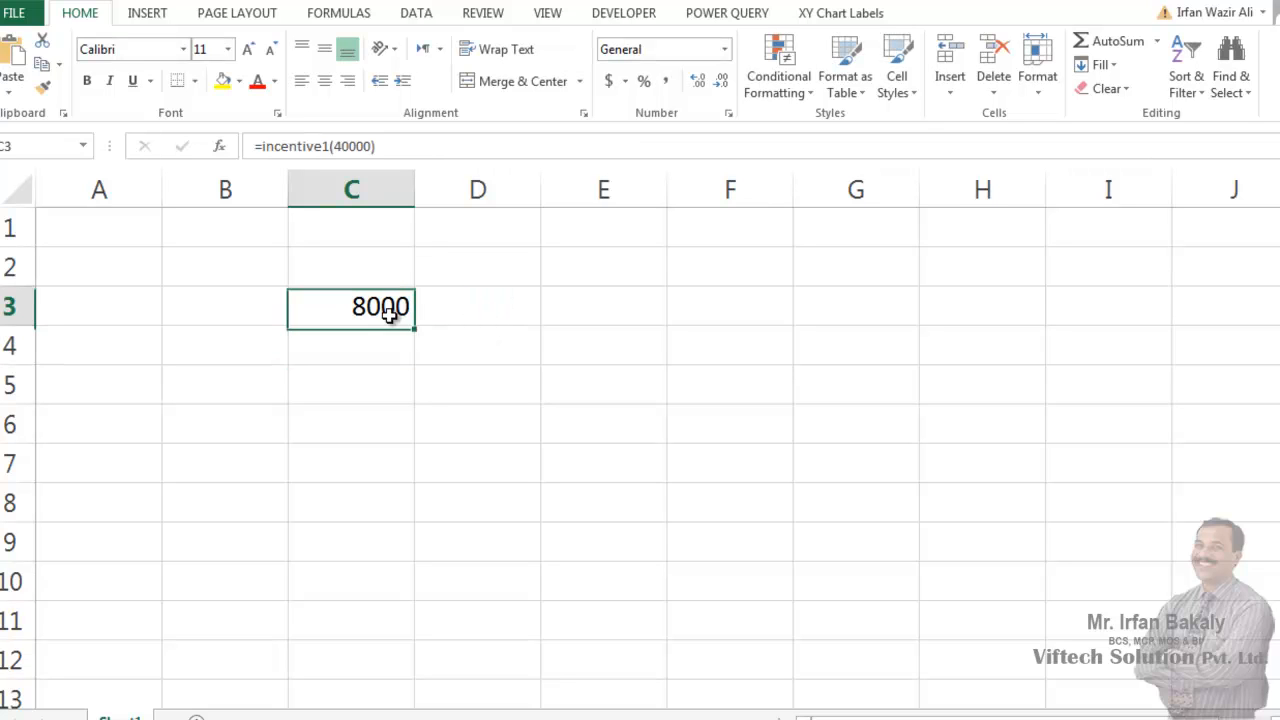
pyautogui.click(459, 380)
pyautogui.click(221, 147)
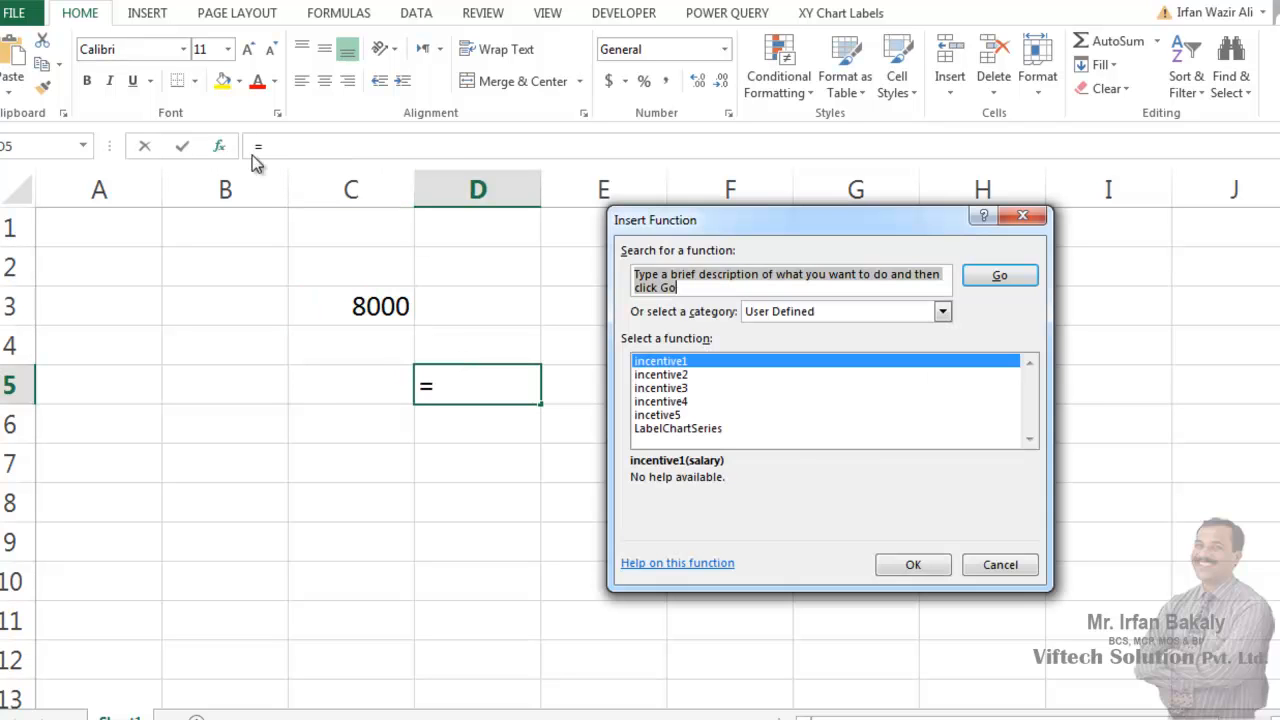
pyautogui.click(1003, 566)
pyautogui.click(835, 525)
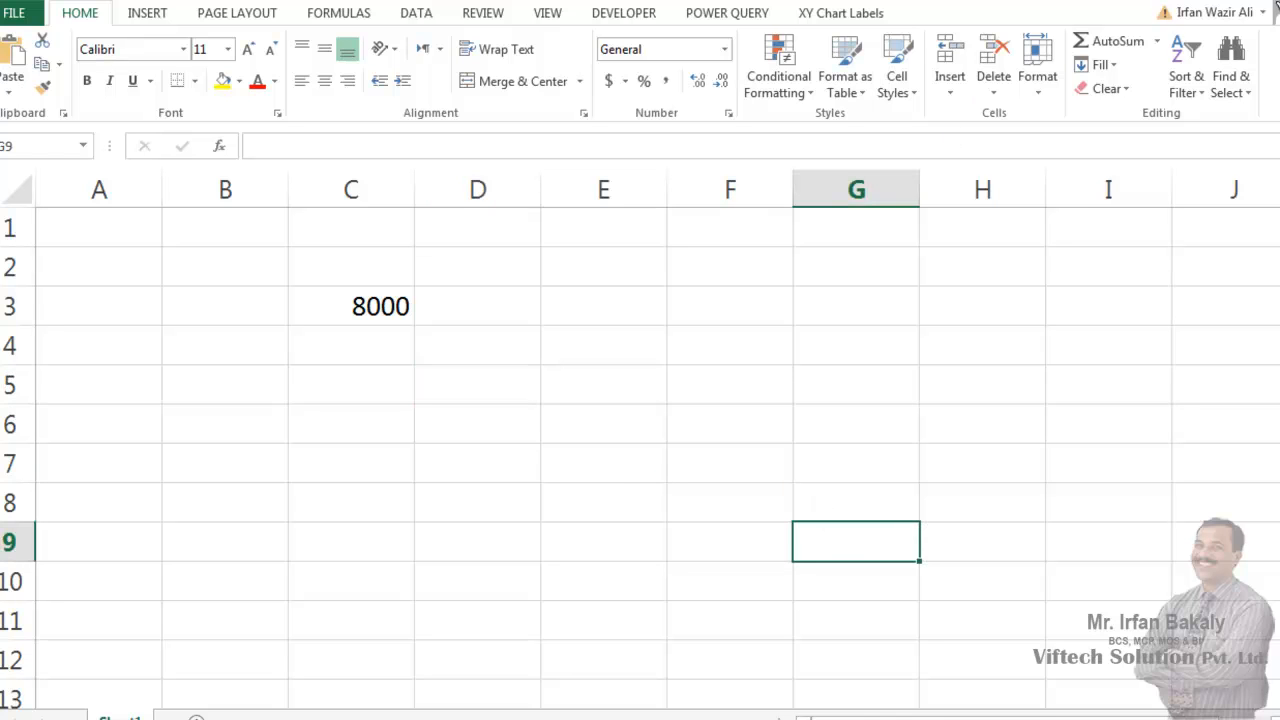
# - Close the workbook without saving its changes and create a new blank workbook
pyautogui.hotkey('alt', 'f')
pyautogui.press('c')
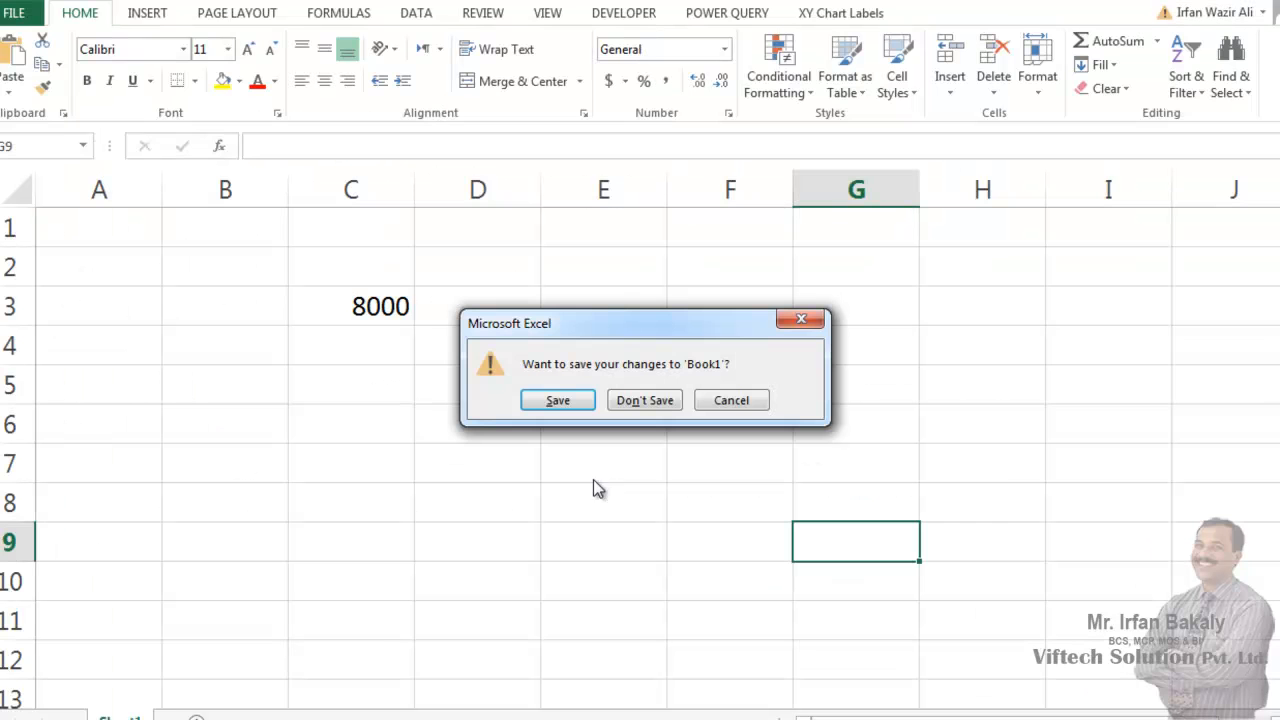
pyautogui.click(665, 402)
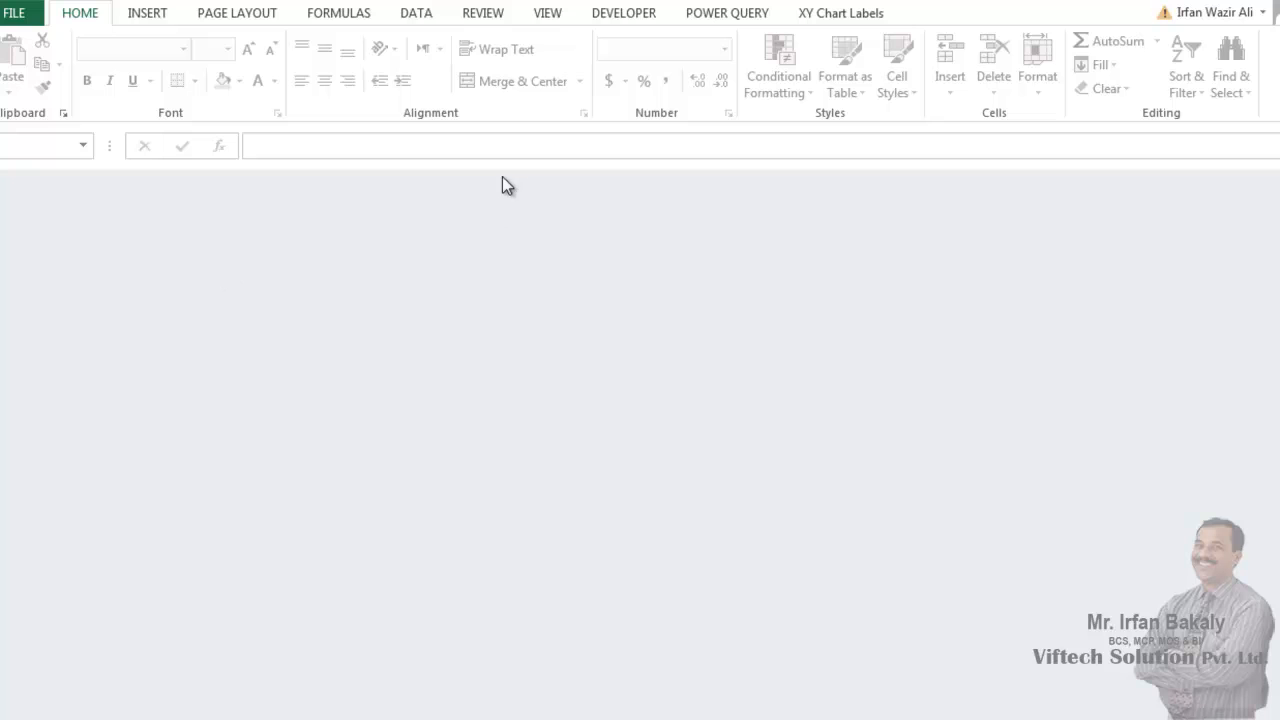
pyautogui.hotkey('ctrl', 'n')
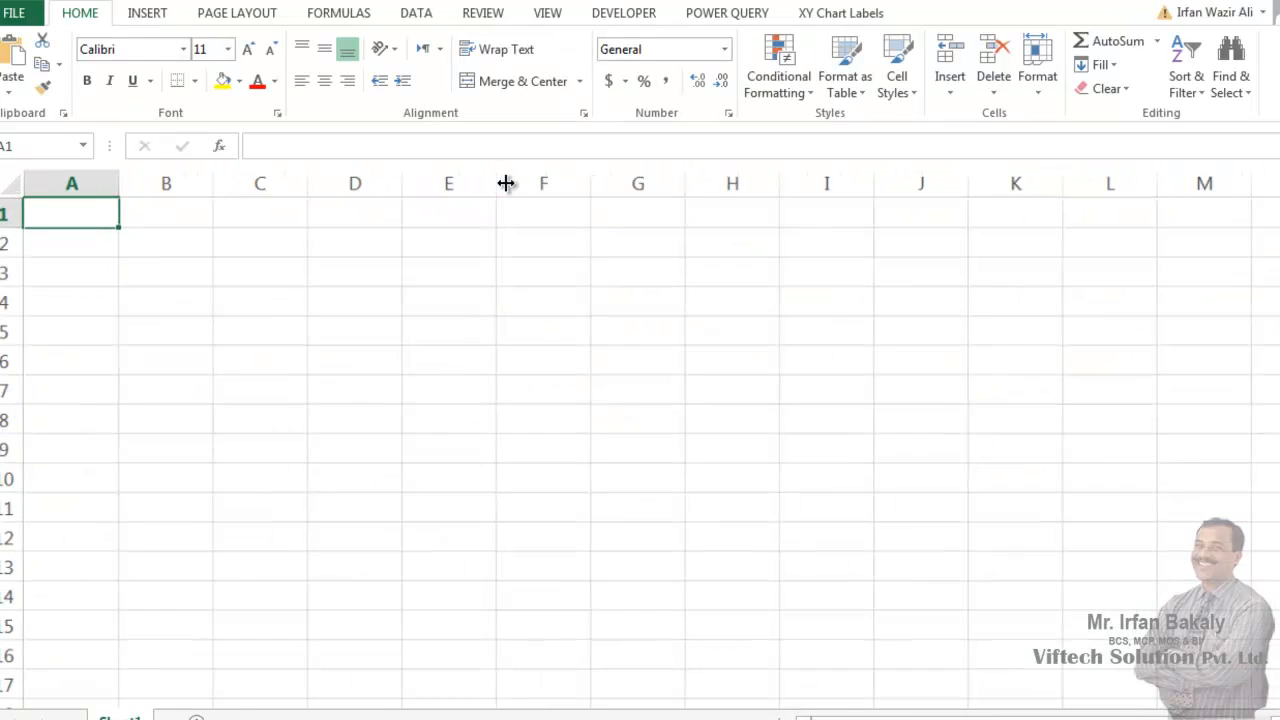
# - Check which functions are suggested for a formula starting with "=in" in cell D3, without entering it
pyautogui.scroll(2, 506, 183)
pyautogui.click(386, 300)
pyautogui.write('=')
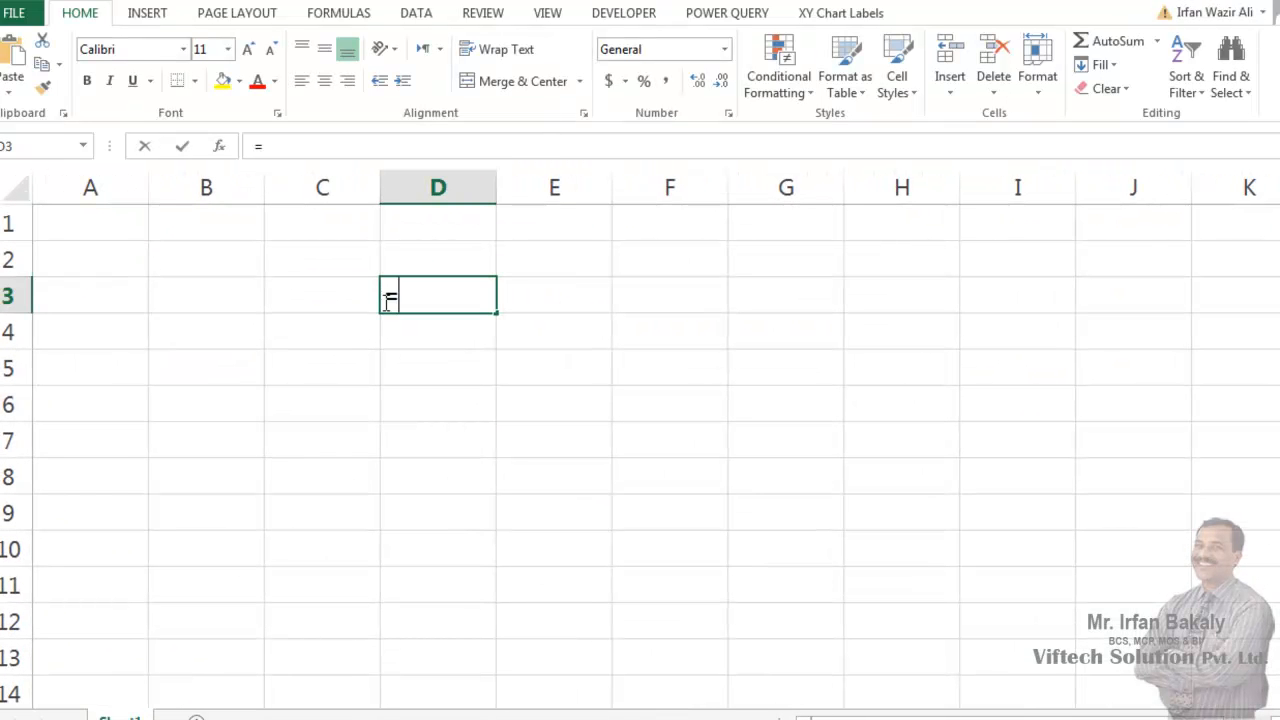
pyautogui.write('in')
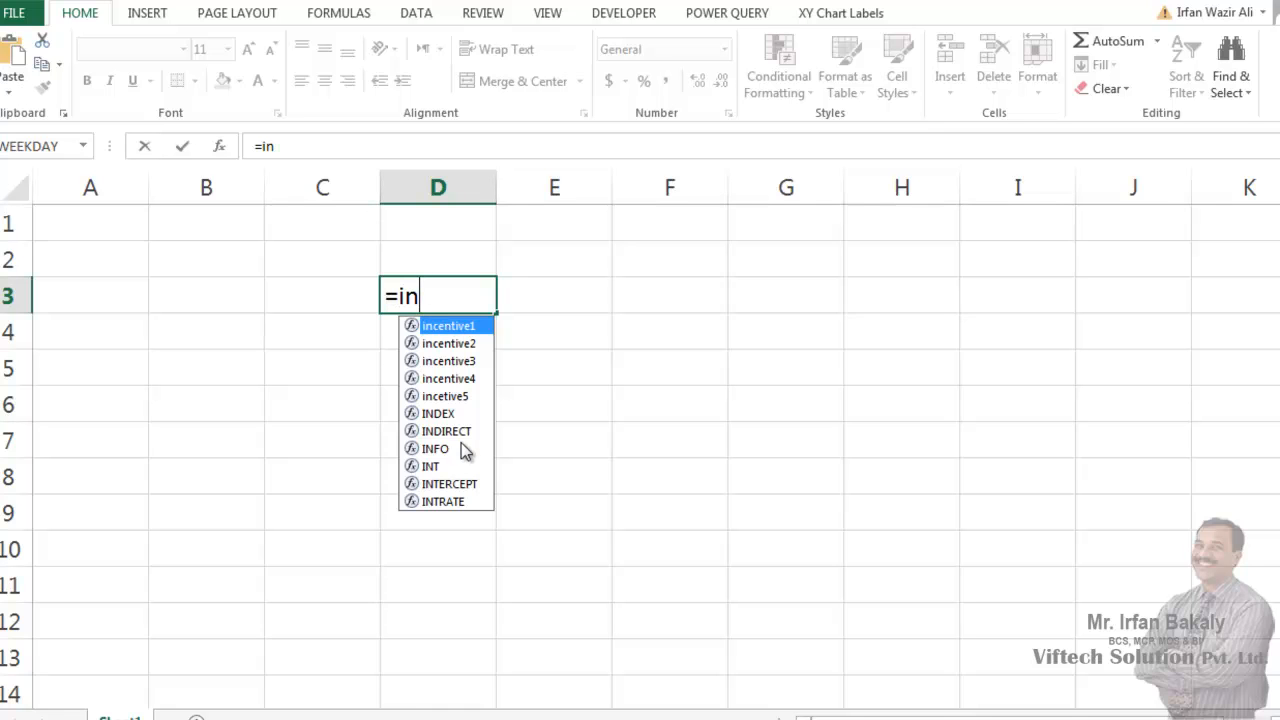
pyautogui.press('Escape')
# - Open the recent workbook 2 Years Sales Data.xlsx from the Desktop's new folder and add a blank worksheet
pyautogui.hotkey('alt', 'f')
pyautogui.press('o')
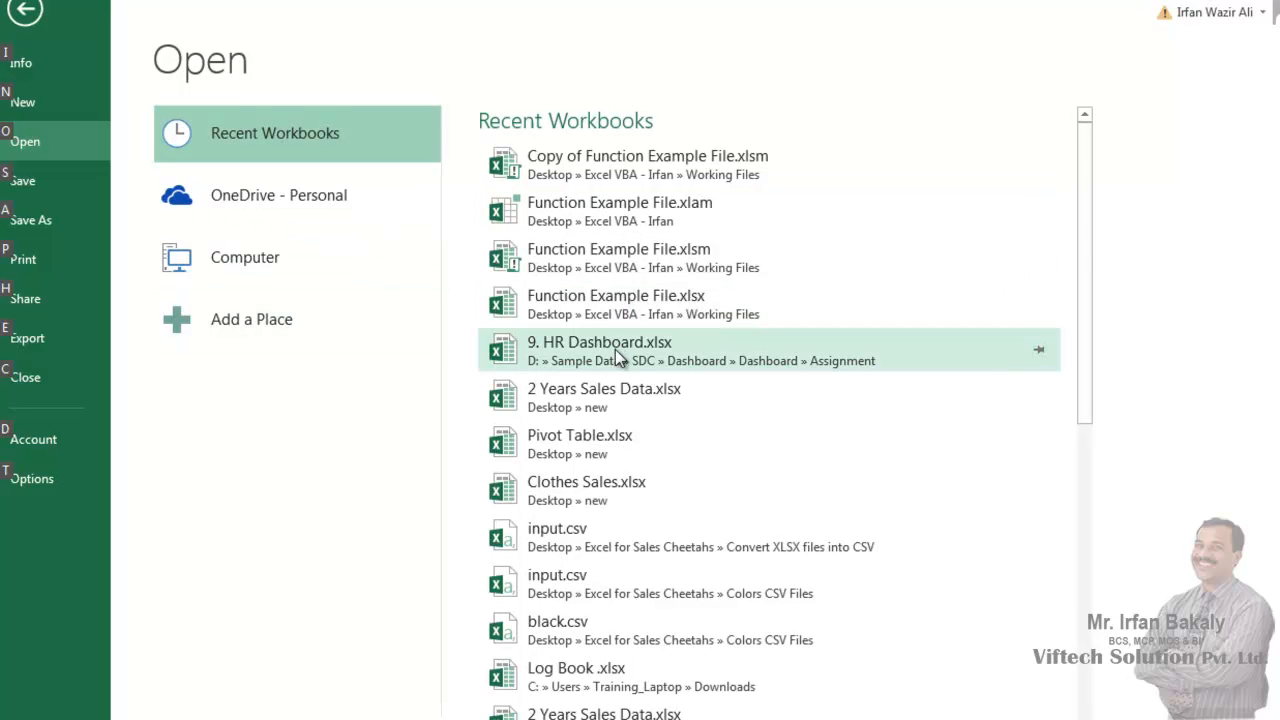
pyautogui.click(545, 401)
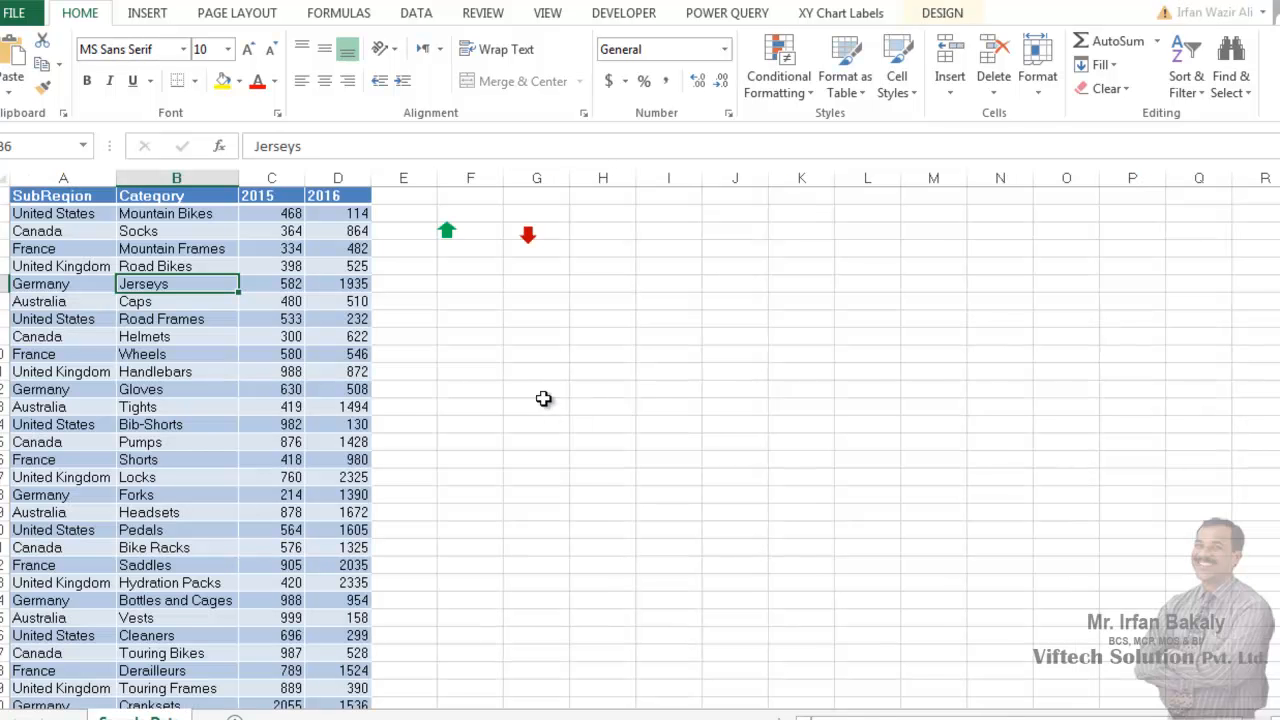
pyautogui.click(235, 718)
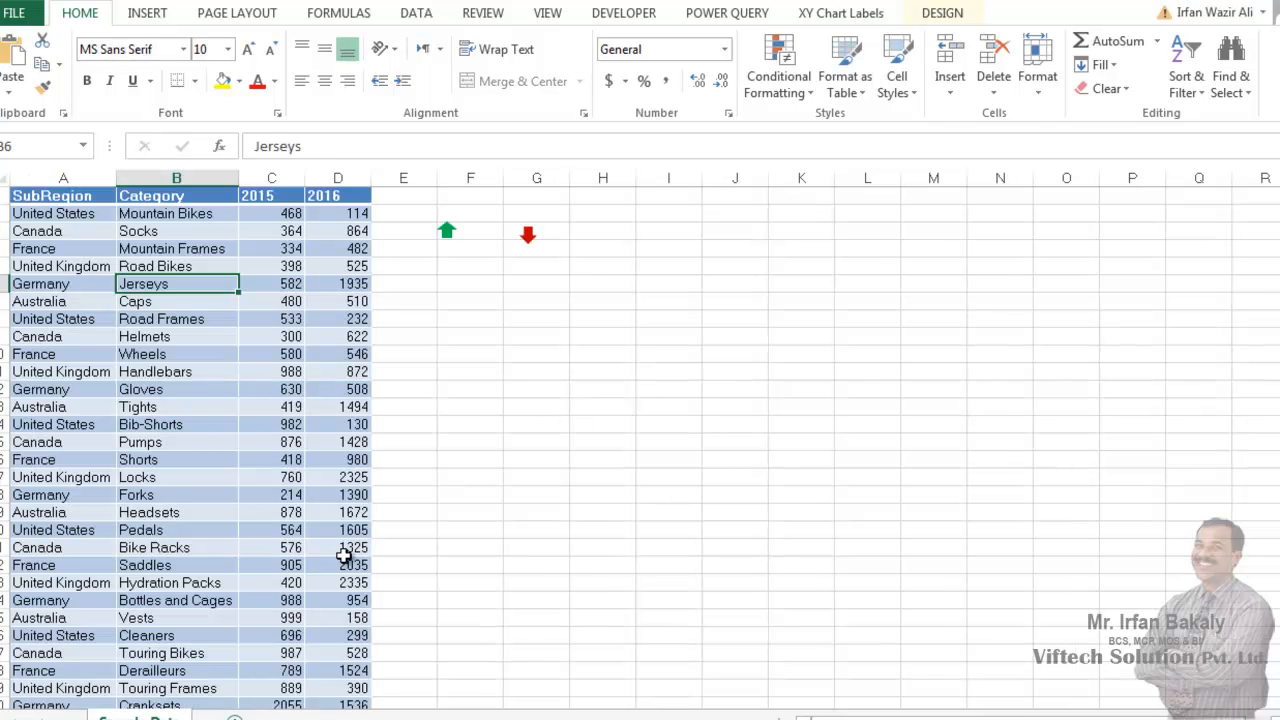
# - Check the function suggestions for "=in" in cell B2 of the new sheet, leaving the cell empty
pyautogui.scroll(7, 413, 440)
pyautogui.click(284, 268)
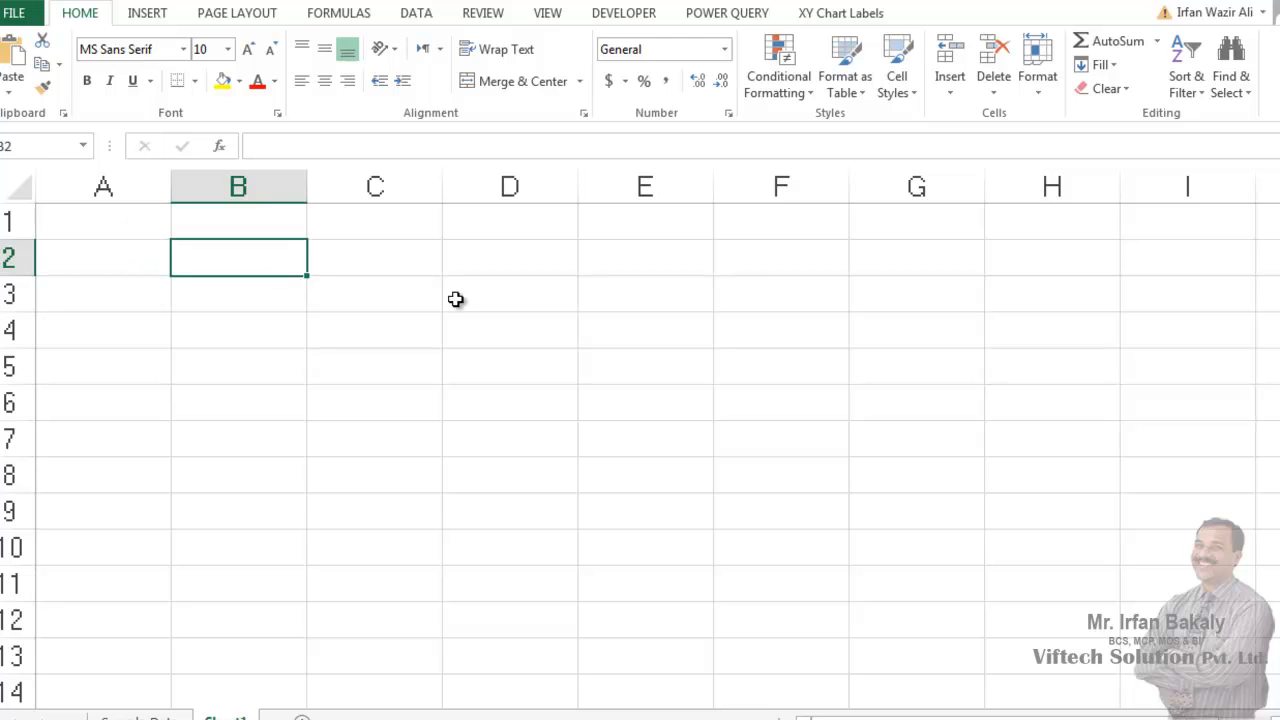
pyautogui.write('=in')
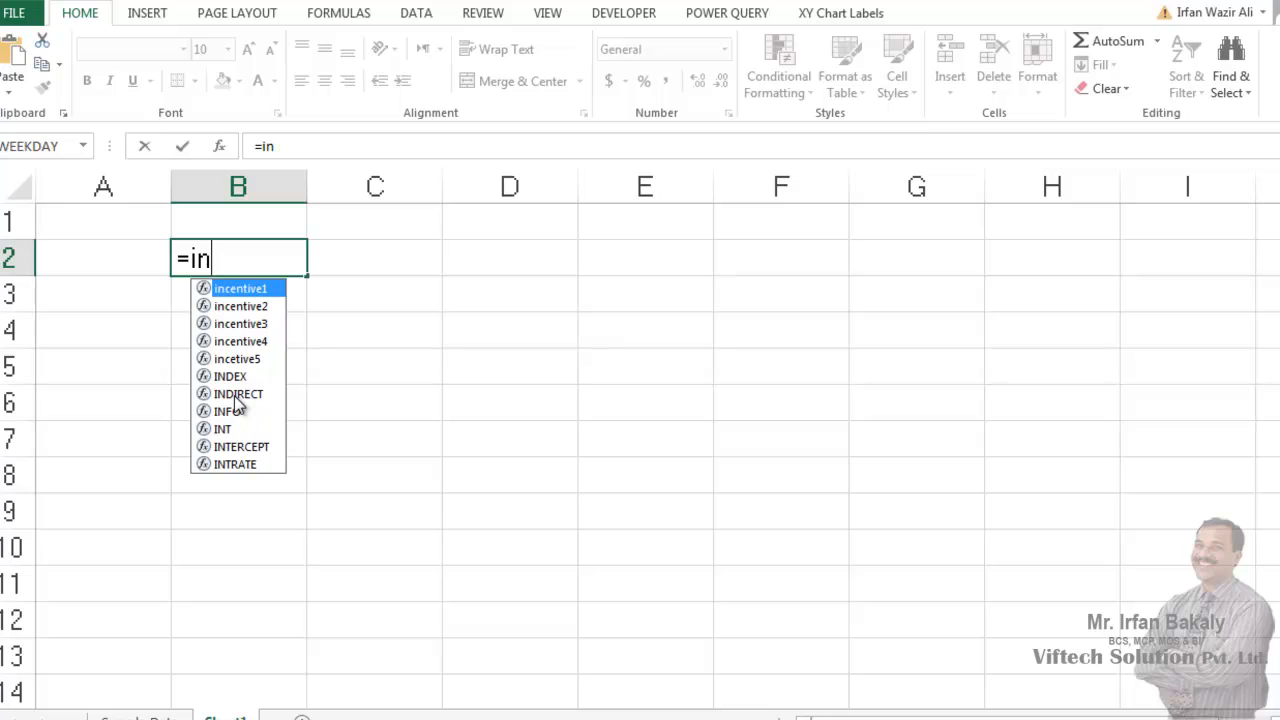
pyautogui.press('Escape')
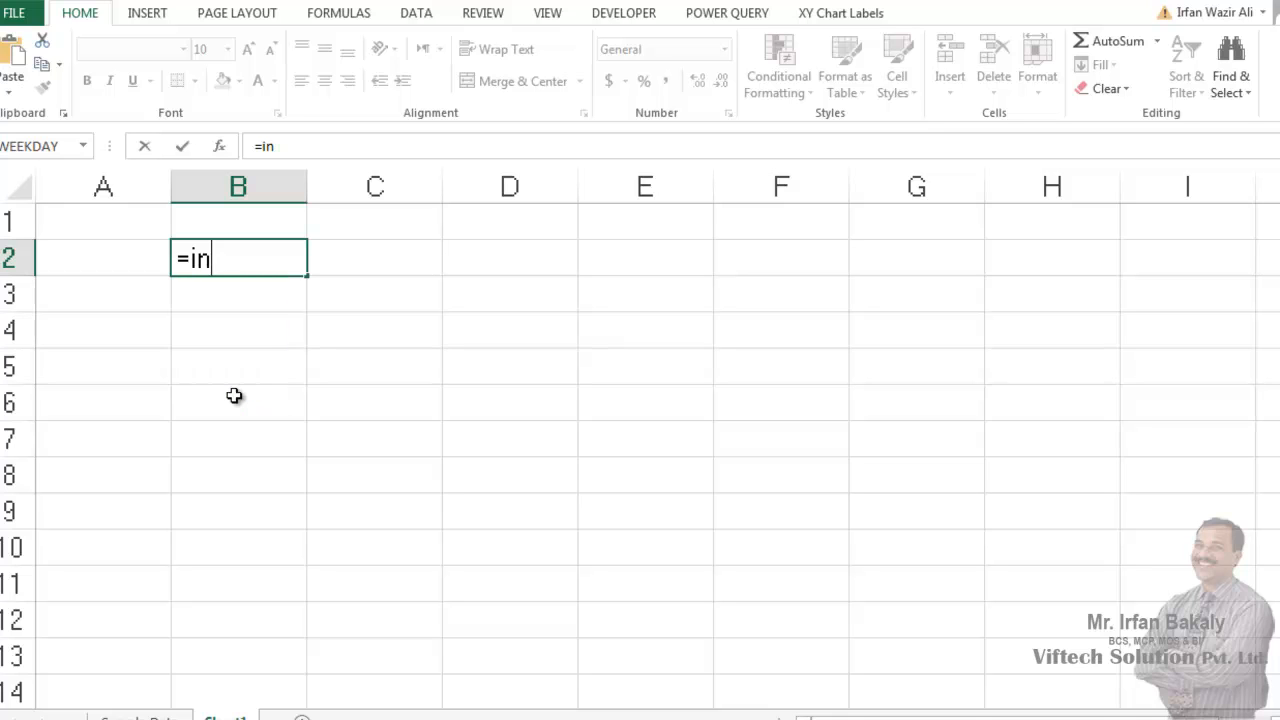
pyautogui.press('Escape')
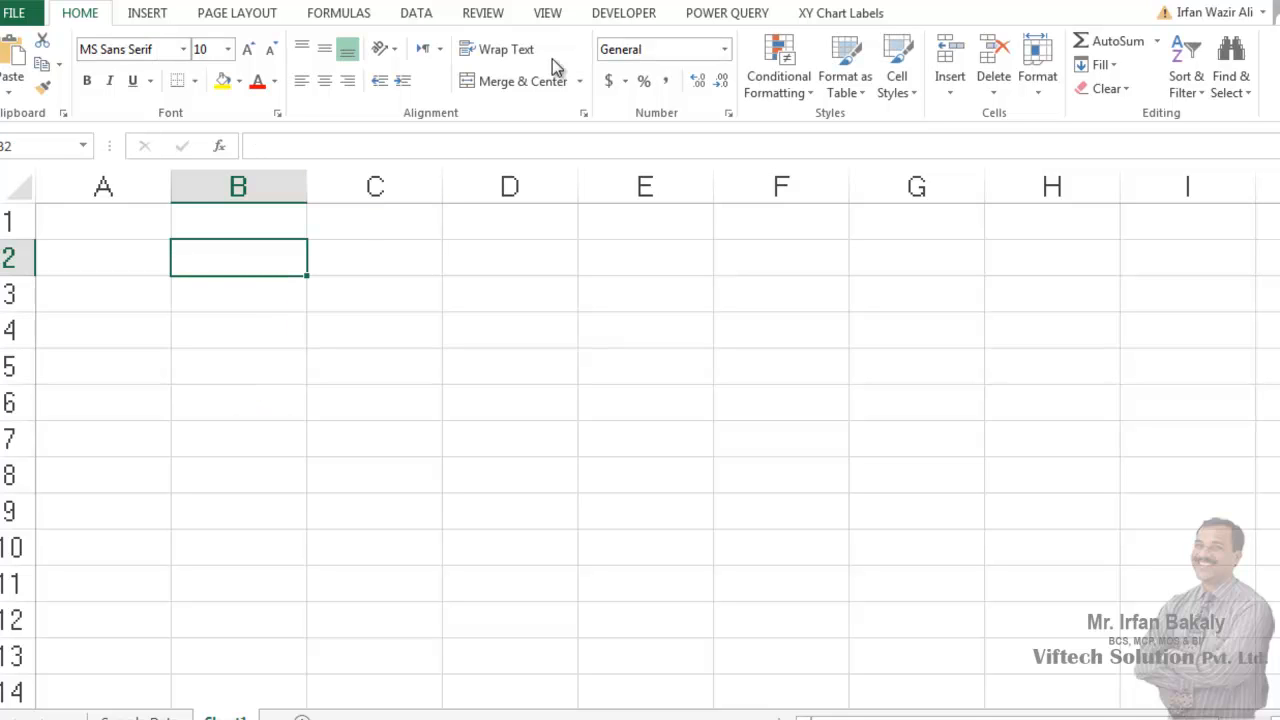
# - Disable Function Example File in the list of available Excel add-ins
pyautogui.click(623, 13)
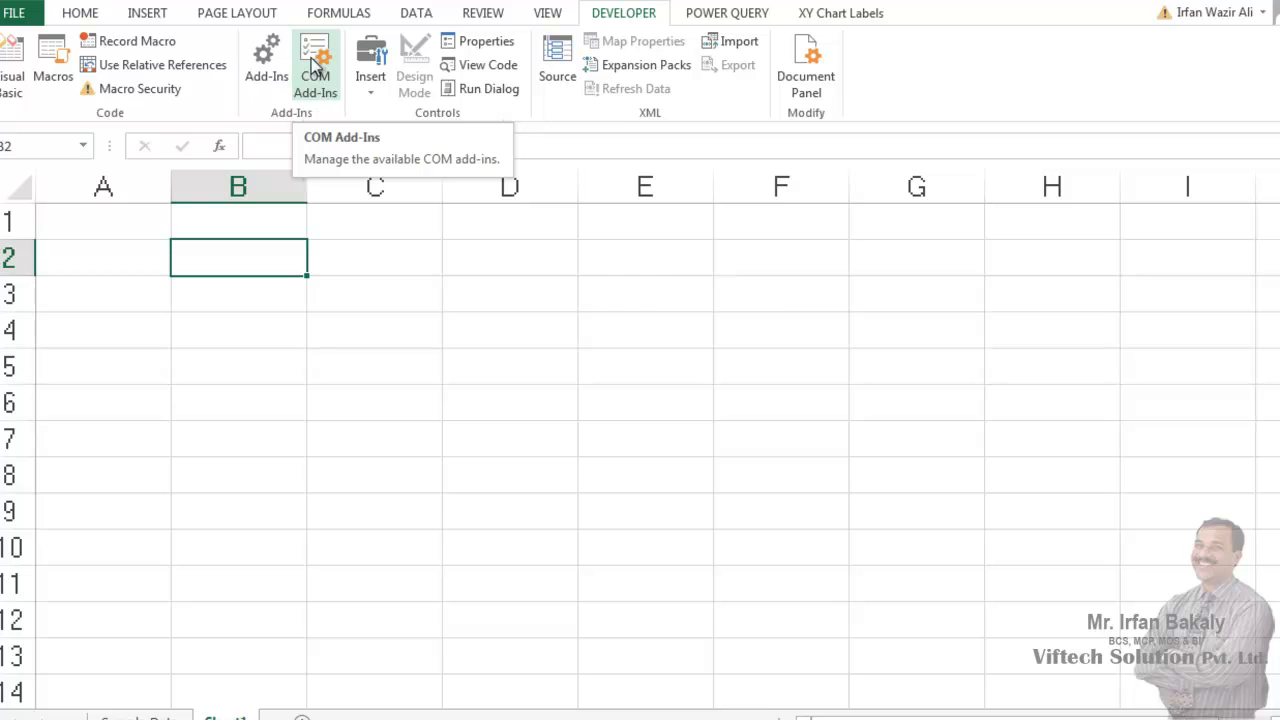
pyautogui.click(279, 58)
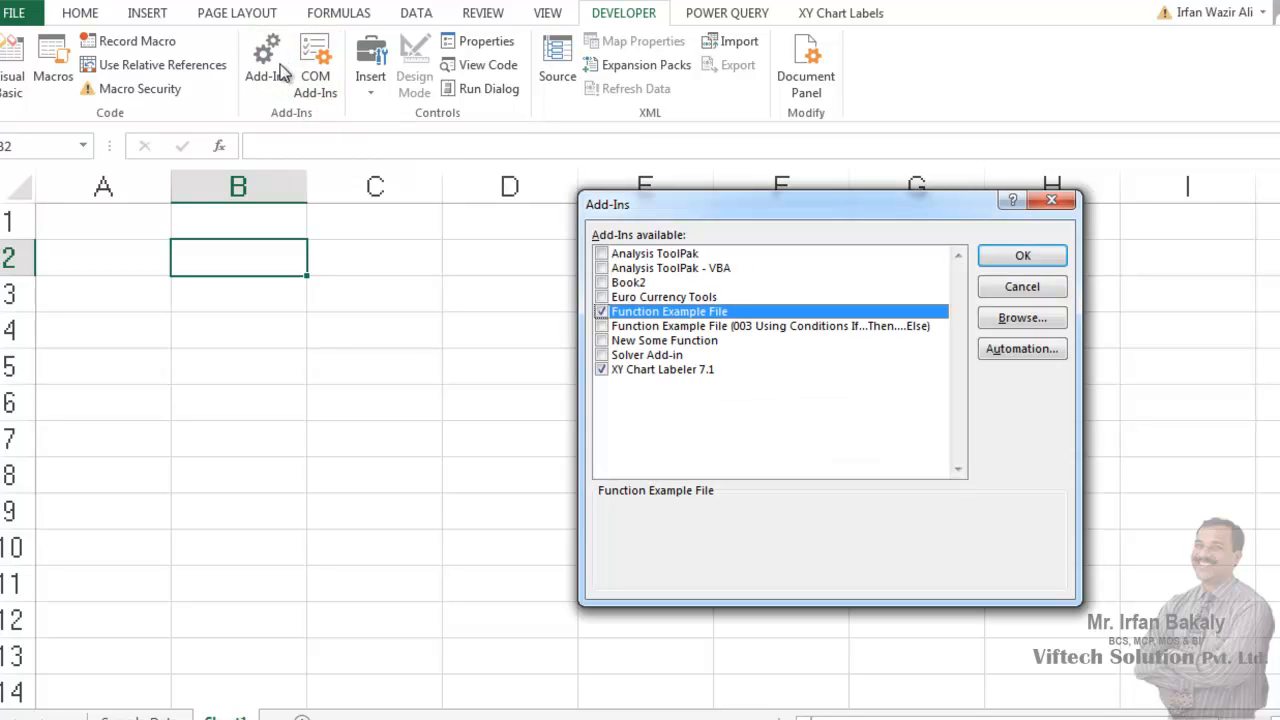
pyautogui.click(603, 313)
pyautogui.click(1022, 256)
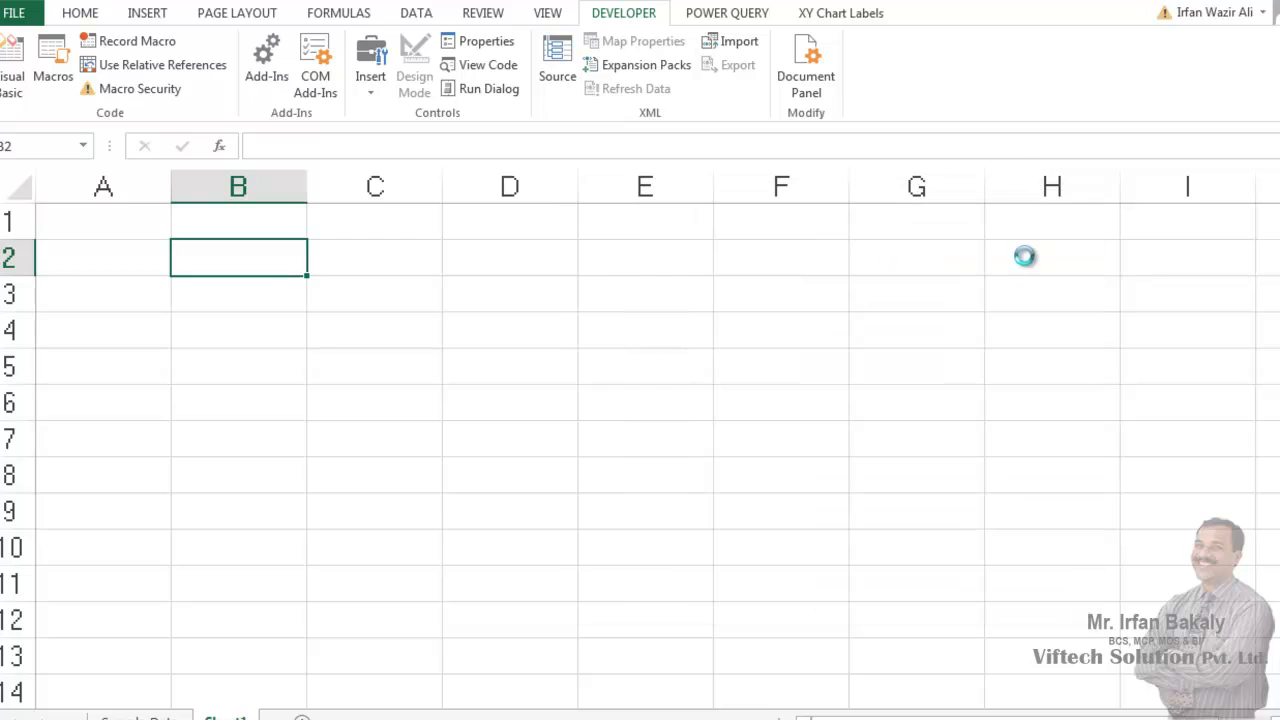
# - Check the function suggestions for "=in" in cell B2 with the add-in disabled, discarding the entry
pyautogui.write('=in')
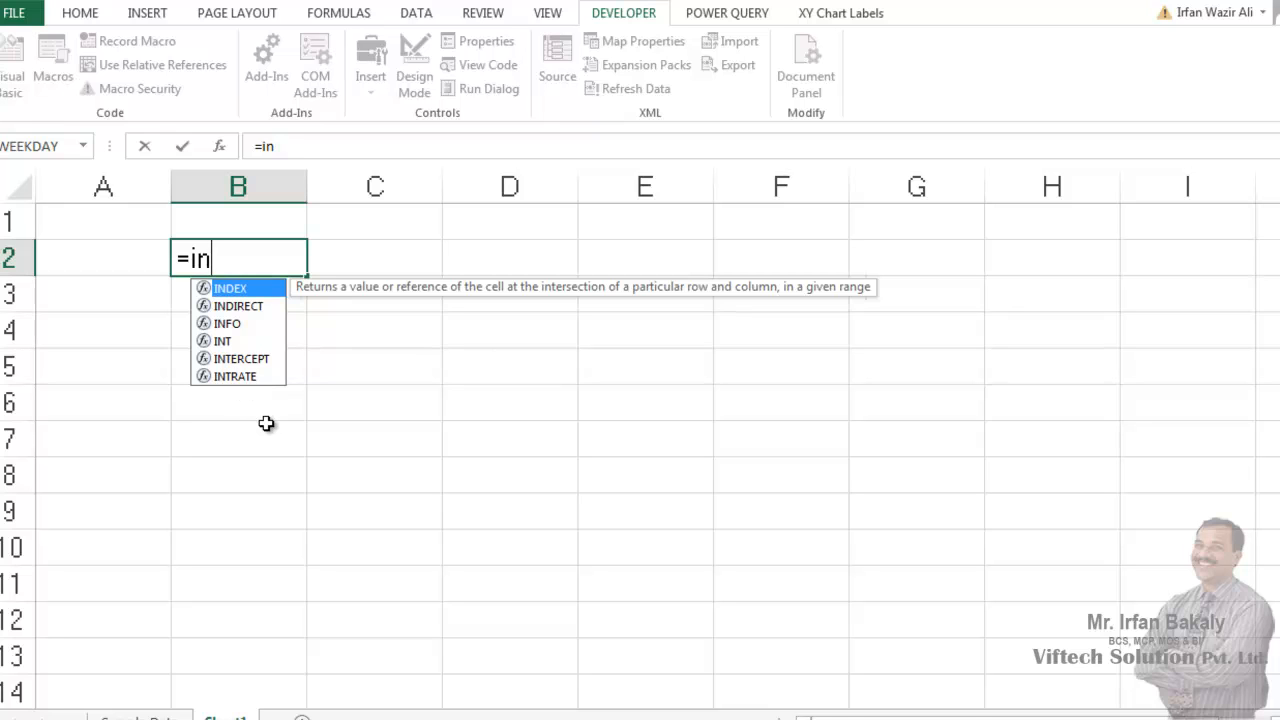
pyautogui.press('Escape')
pyautogui.press('Escape')
# - Select cell B5 and re-enable the Function Example File add-in
pyautogui.click(259, 368)
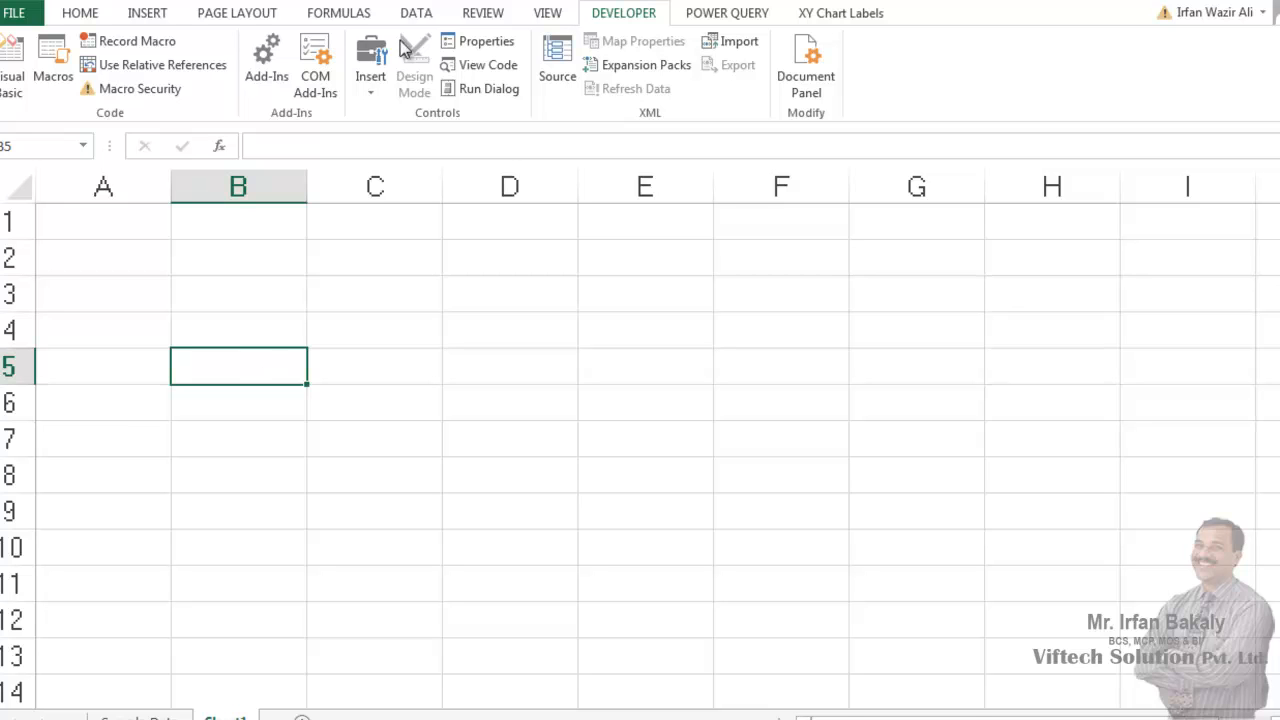
pyautogui.click(272, 62)
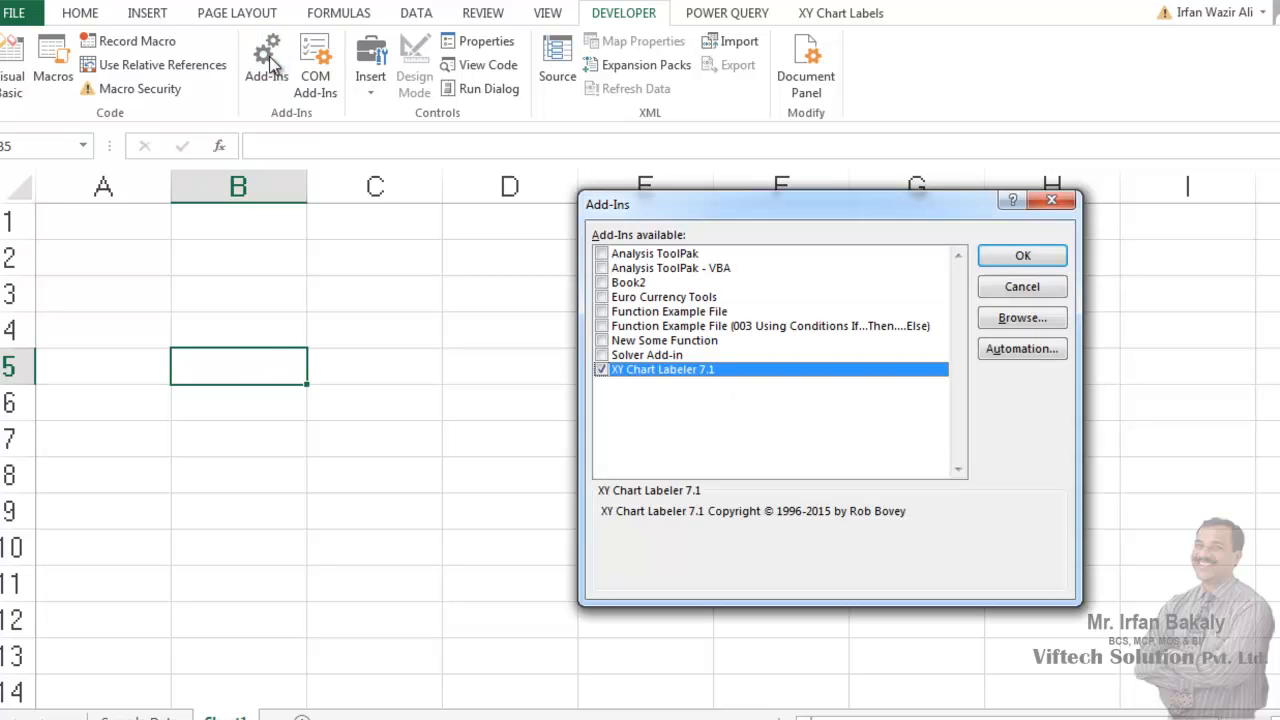
pyautogui.click(601, 312)
pyautogui.click(1022, 258)
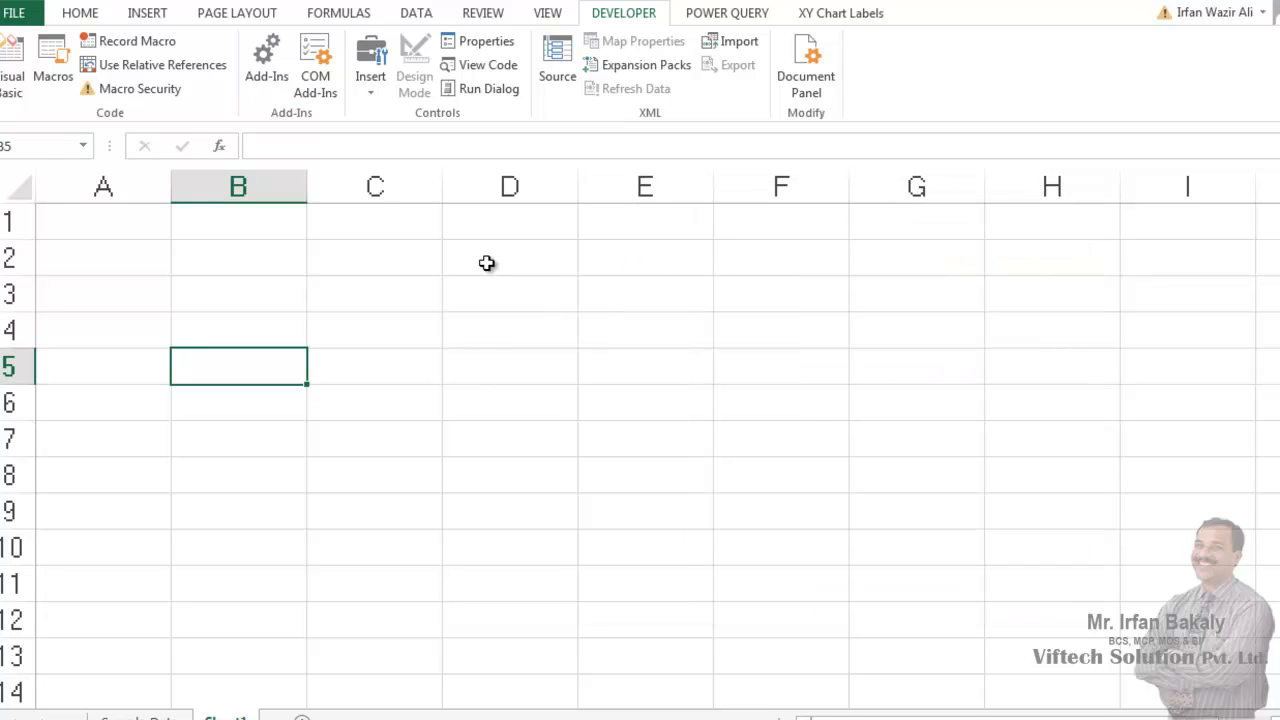
# - Enter a formula in cell B5 that applies the add-in function incentive1 to 10000
pyautogui.write('=incentive1(10000')
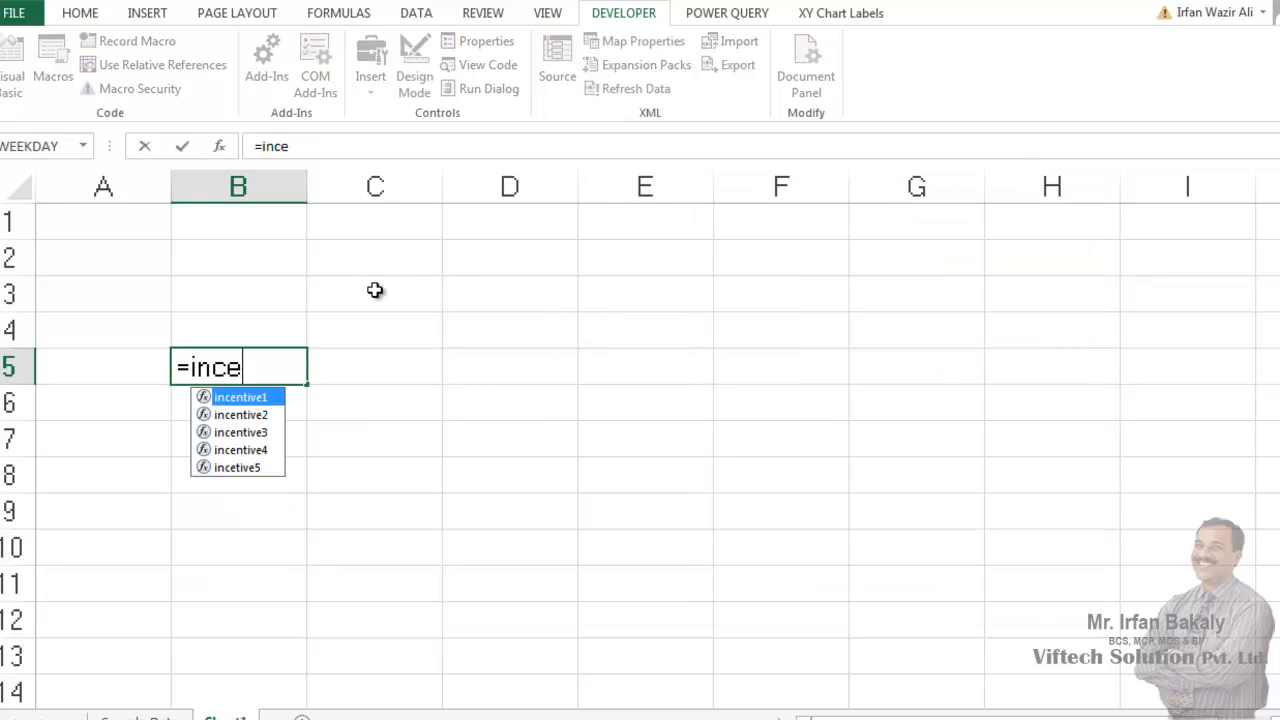
pyautogui.press('Tab')
pyautogui.write('1')
pyautogui.write('0000')
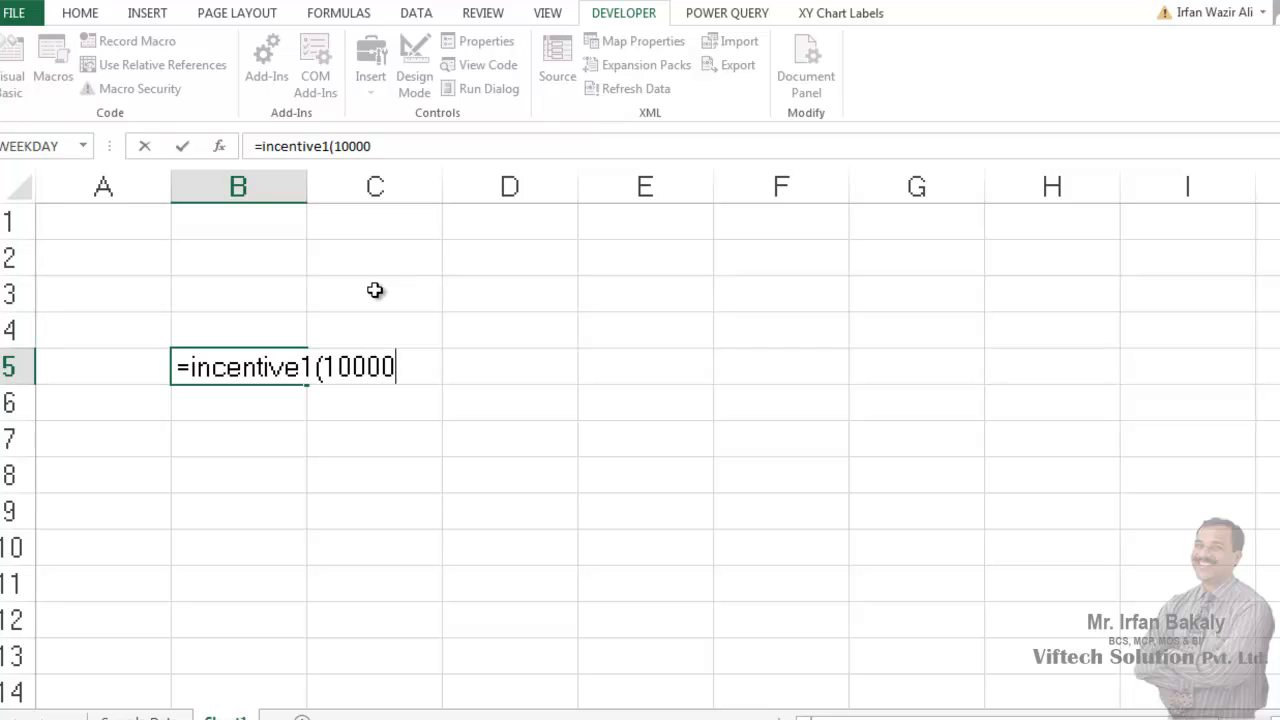
pyautogui.press('Return')
pyautogui.press('Up')
pyautogui.click(562, 367)
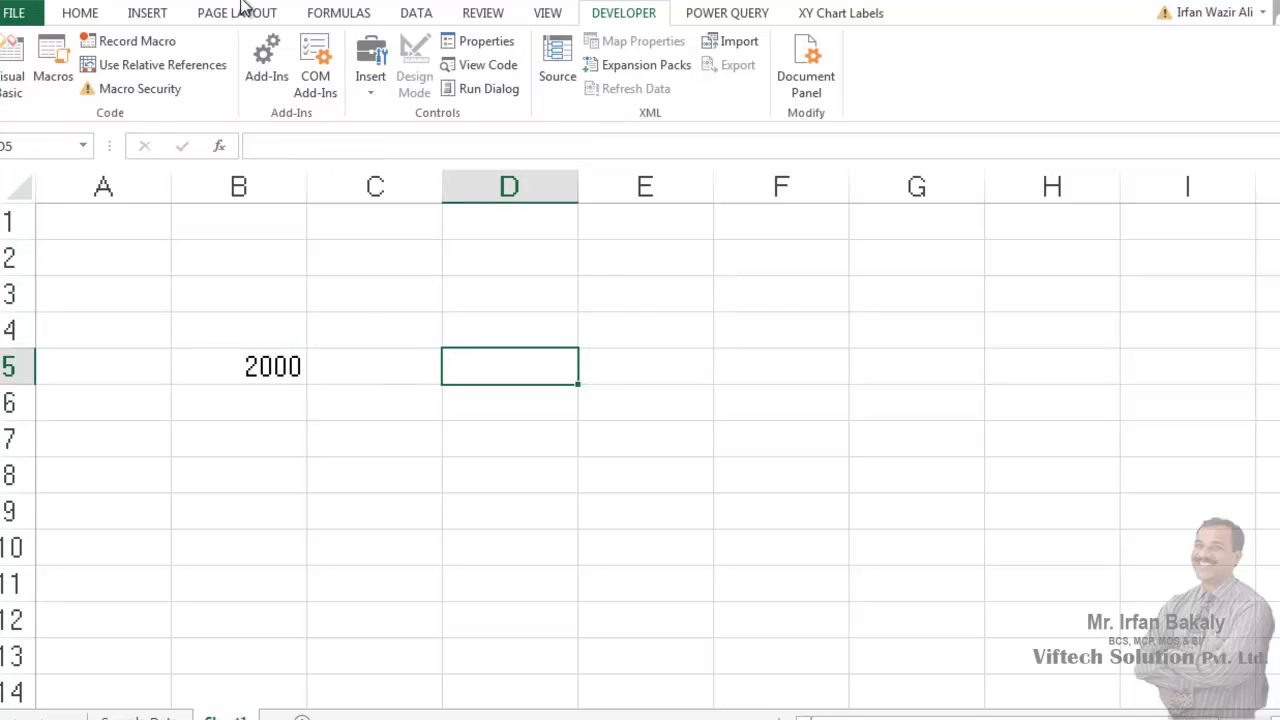
# - Disable the Function Example File add-in and re-enter the formula in cell B5 without editing it
pyautogui.click(266, 65)
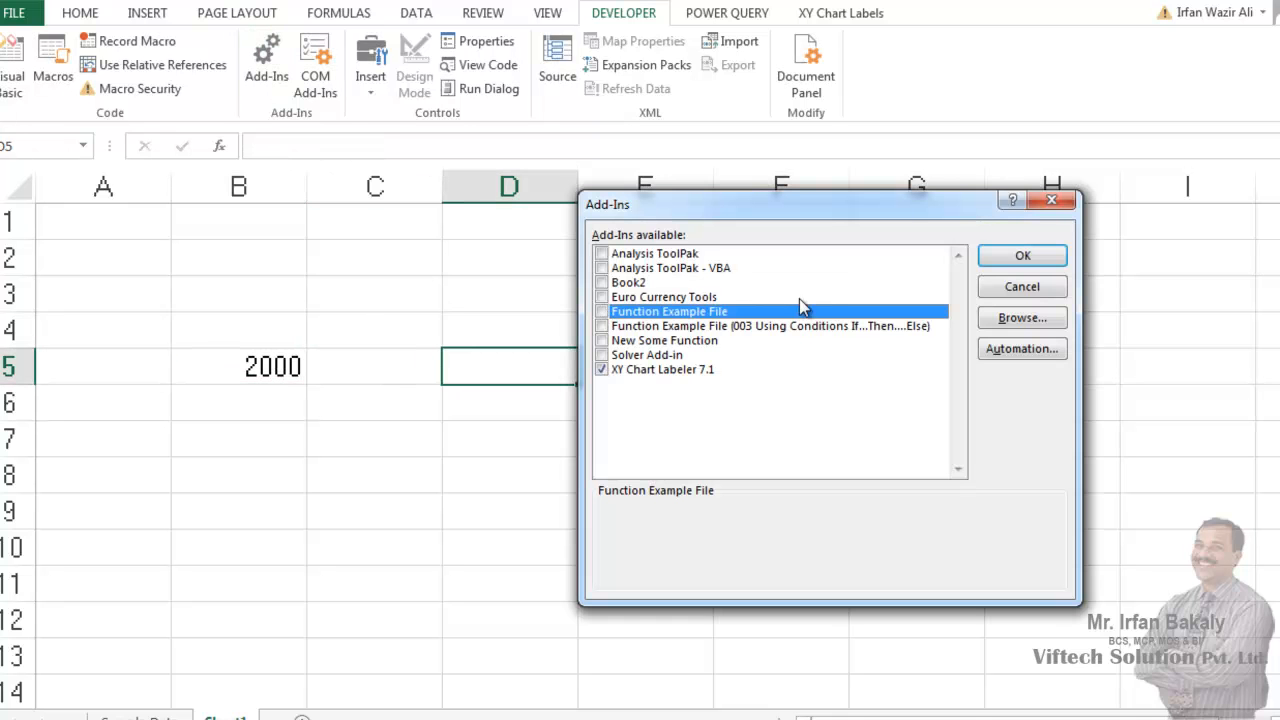
pyautogui.click(1022, 256)
pyautogui.click(262, 370)
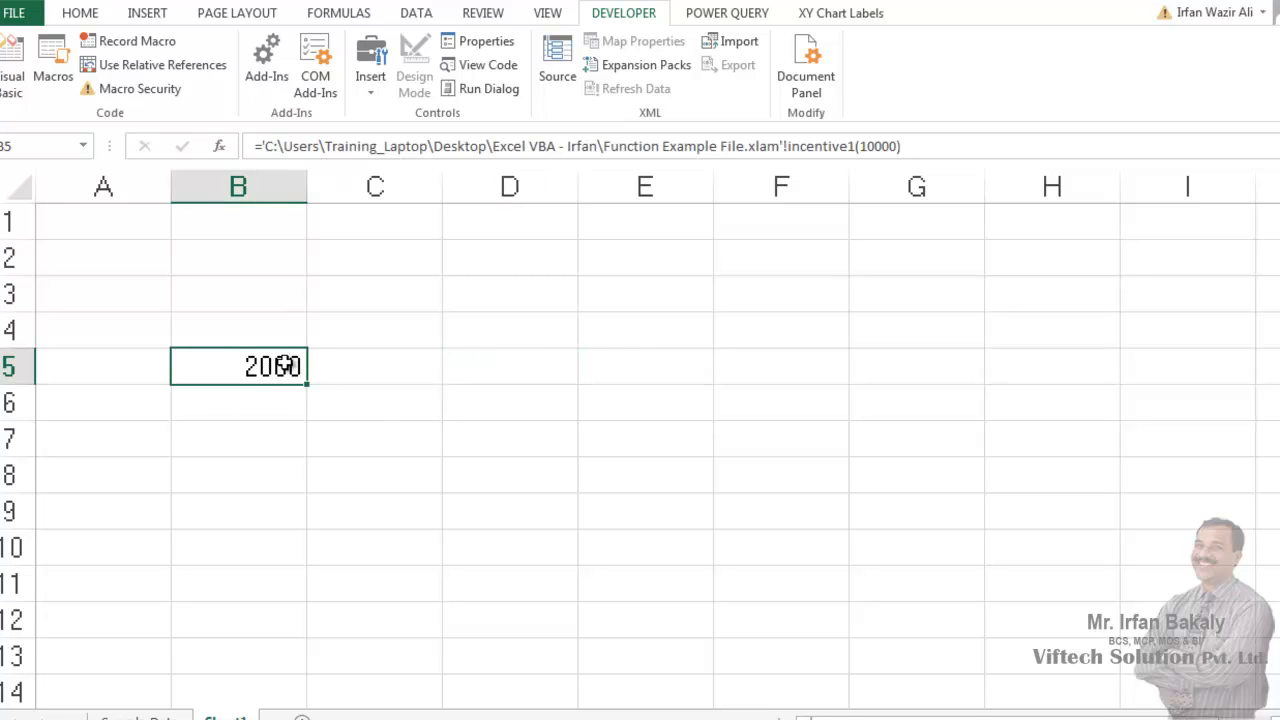
pyautogui.doubleClick(285, 366)
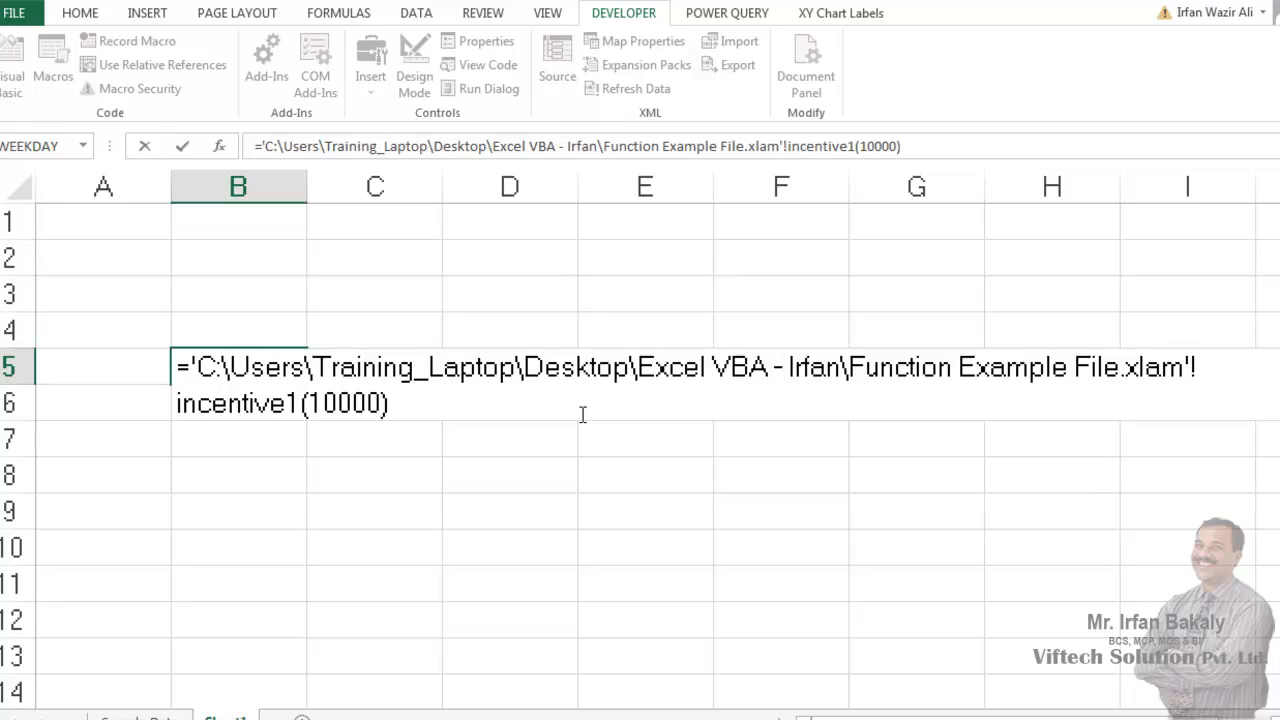
pyautogui.press('Return')
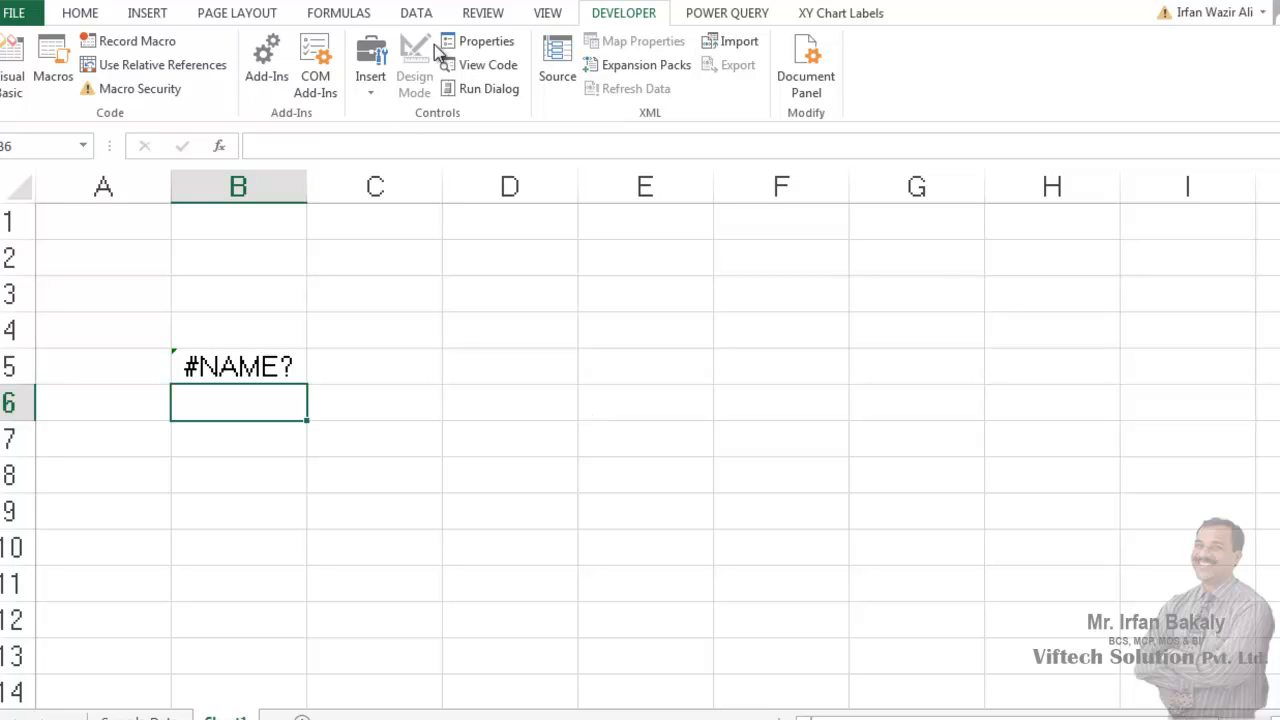
# - Enable the Function Example File add-in again and select cell B5 to check its formula
pyautogui.click(287, 56)
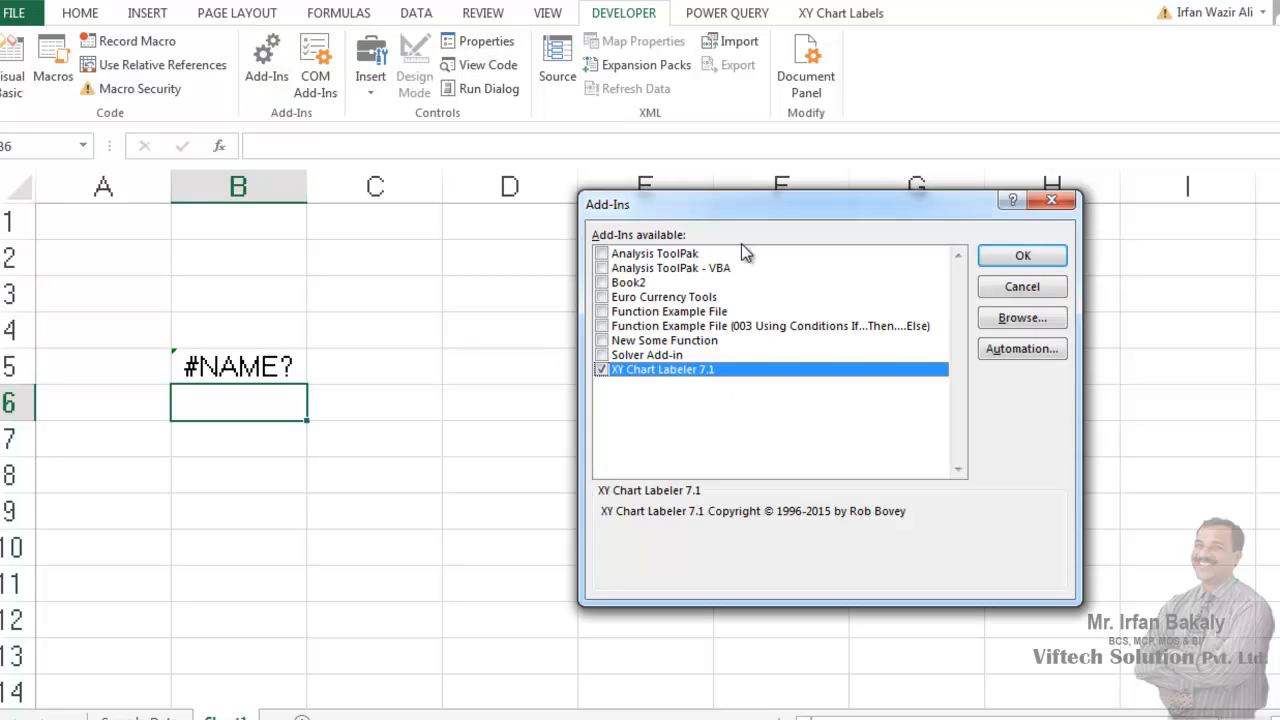
pyautogui.click(602, 311)
pyautogui.click(1050, 257)
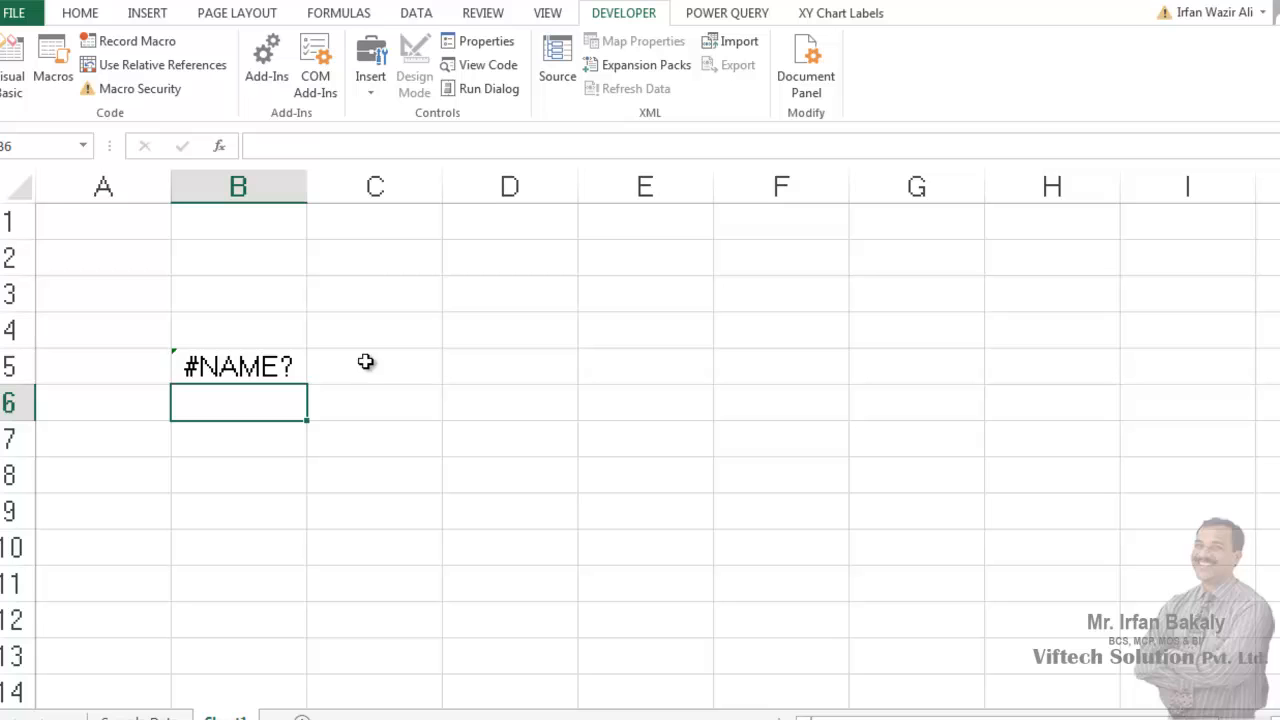
pyautogui.click(292, 363)
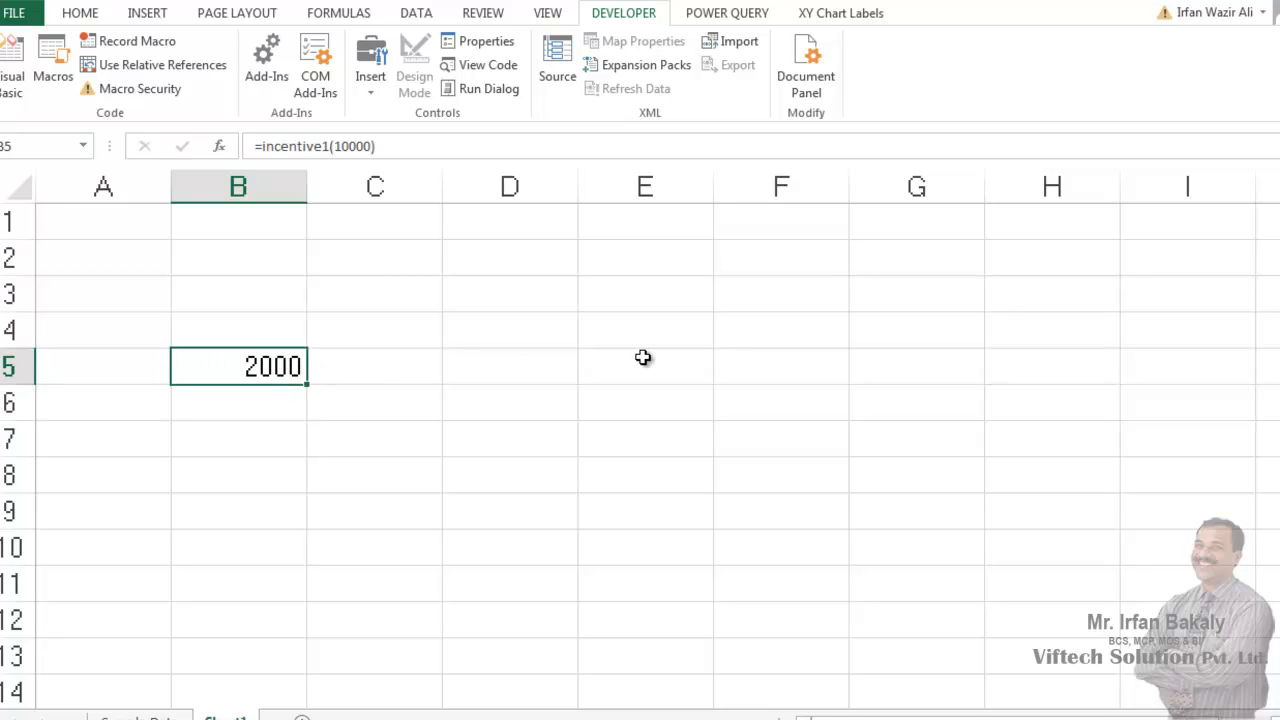